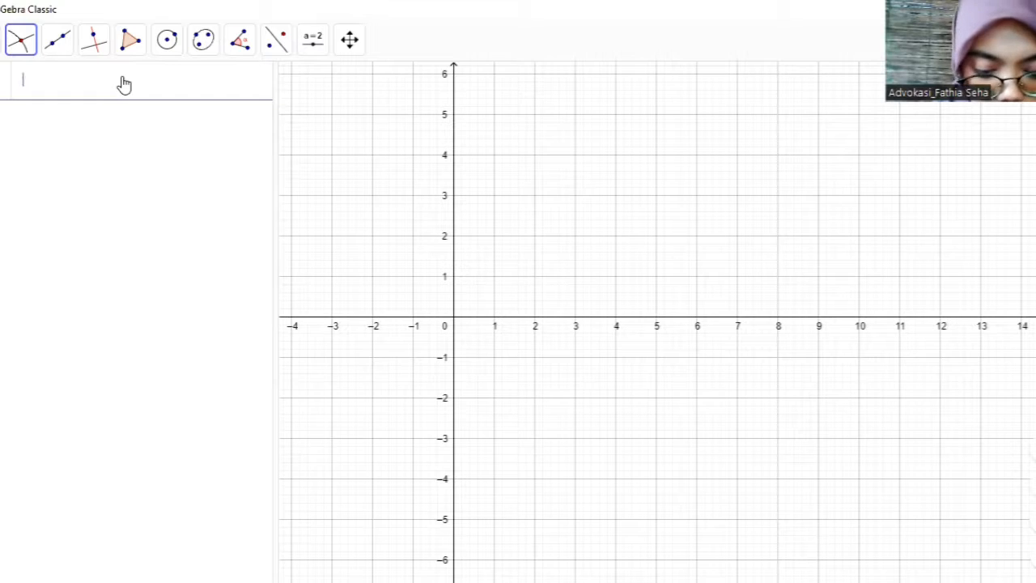
# - Define the two-variable objective function f(x, y) = 5x + 4y as the first algebra entry
pyautogui.write('f(')
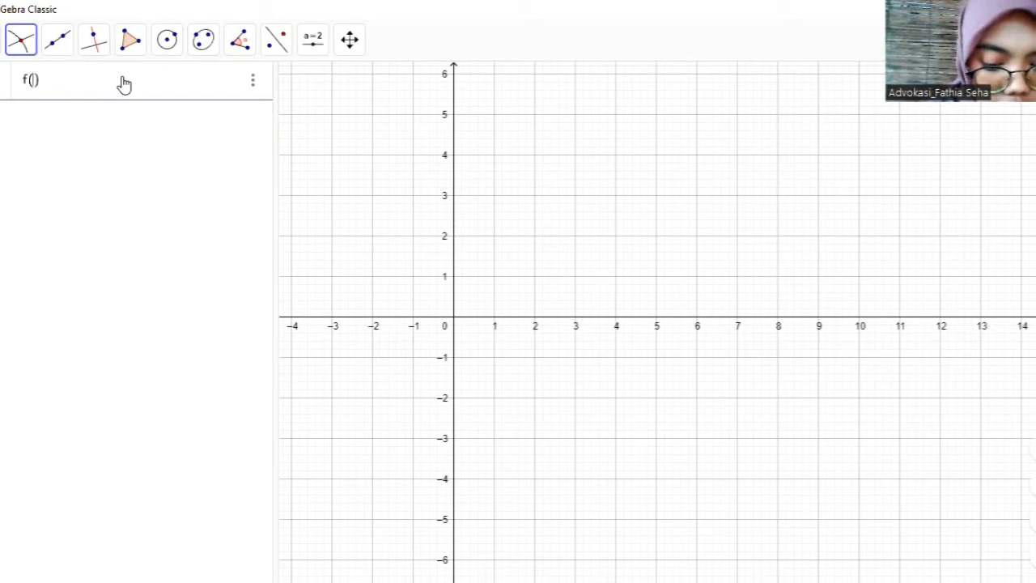
pyautogui.write('x')
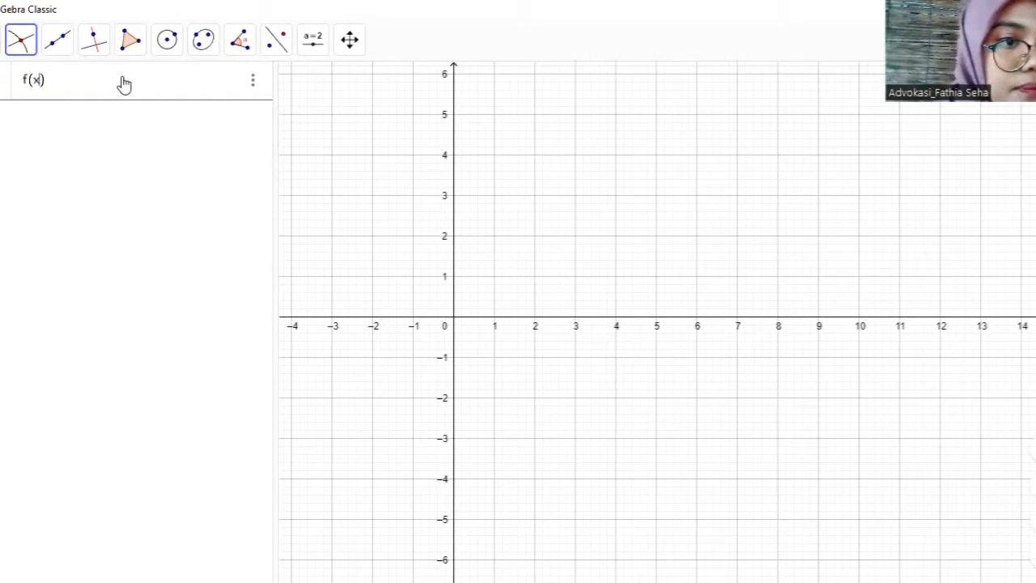
pyautogui.write(', y) = ')
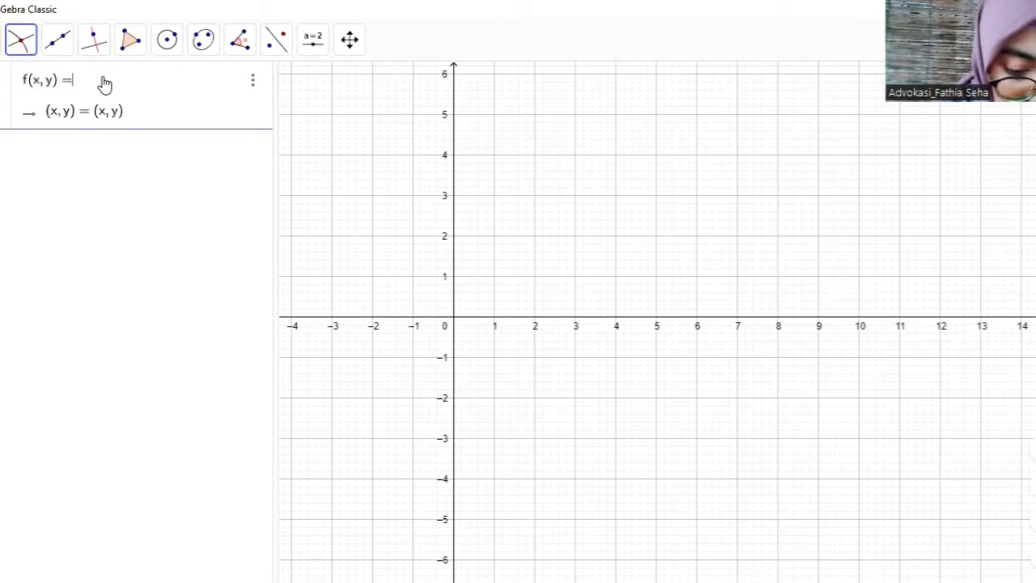
pyautogui.write('5x + ')
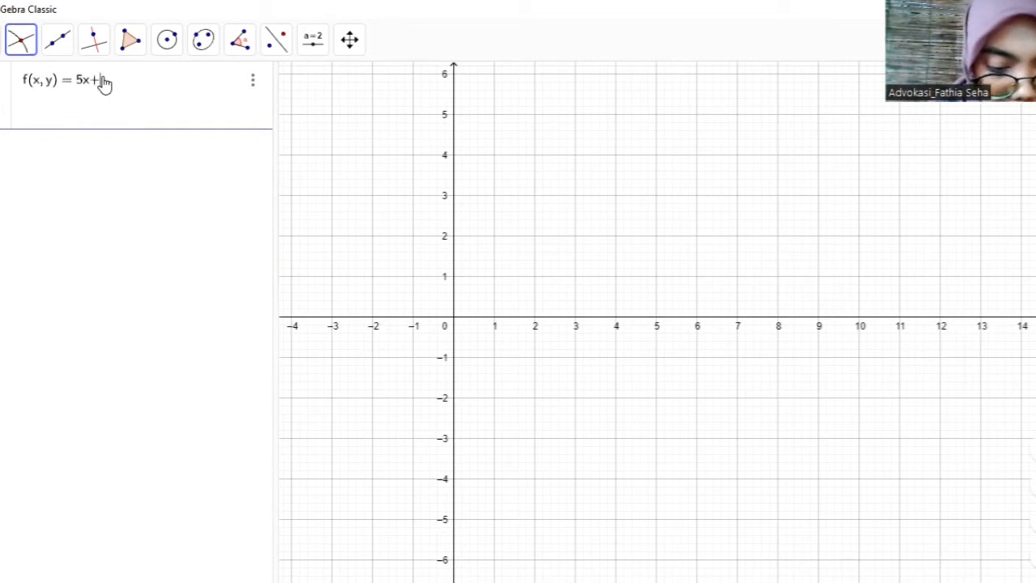
pyautogui.write('4y')
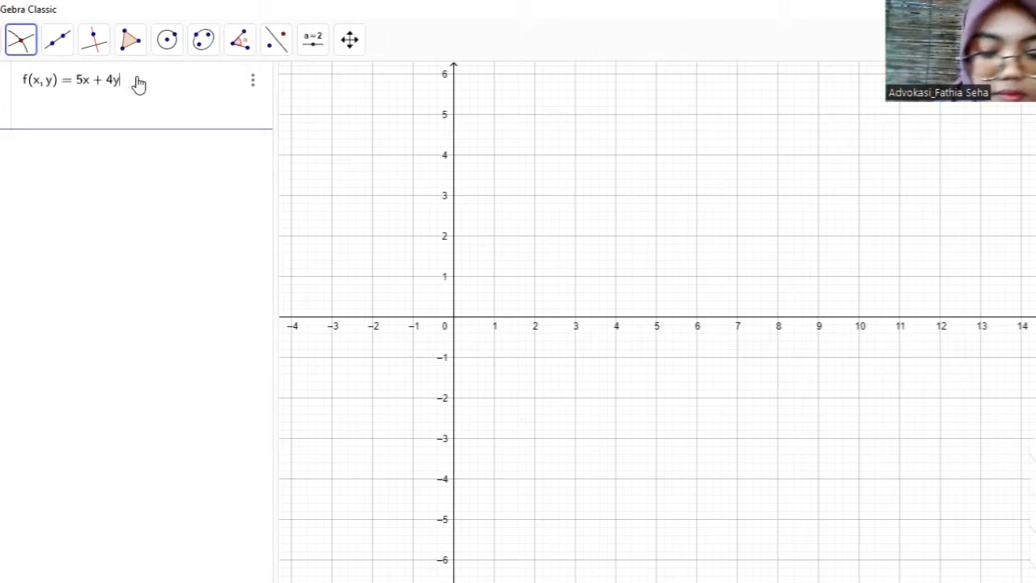
pyautogui.press('Return')
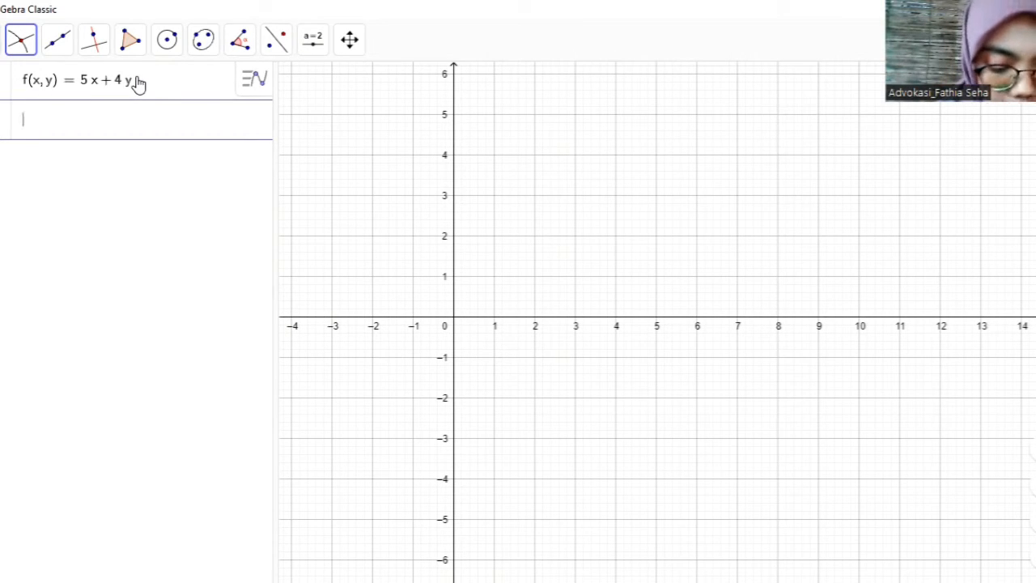
# - Begin a constraint expression in the empty row below the function with the inequality x + y < 8
pyautogui.write('x + y')
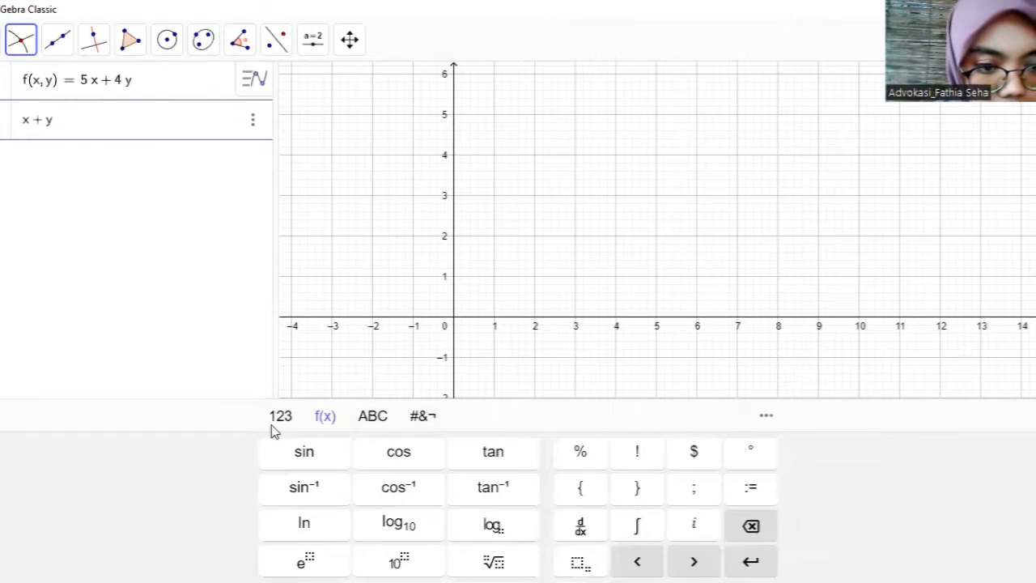
pyautogui.click(271, 423)
pyautogui.click(295, 527)
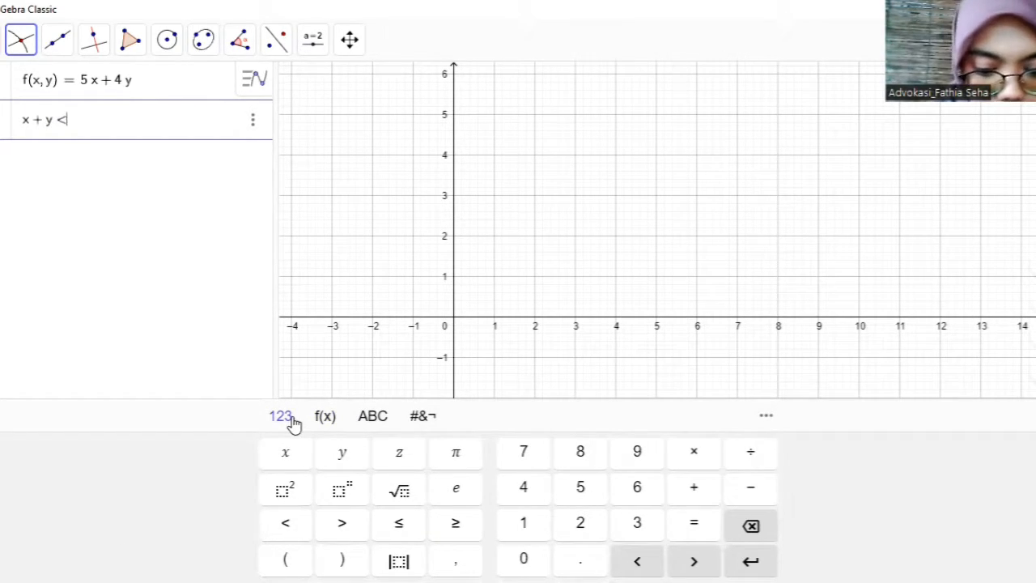
pyautogui.write('8')
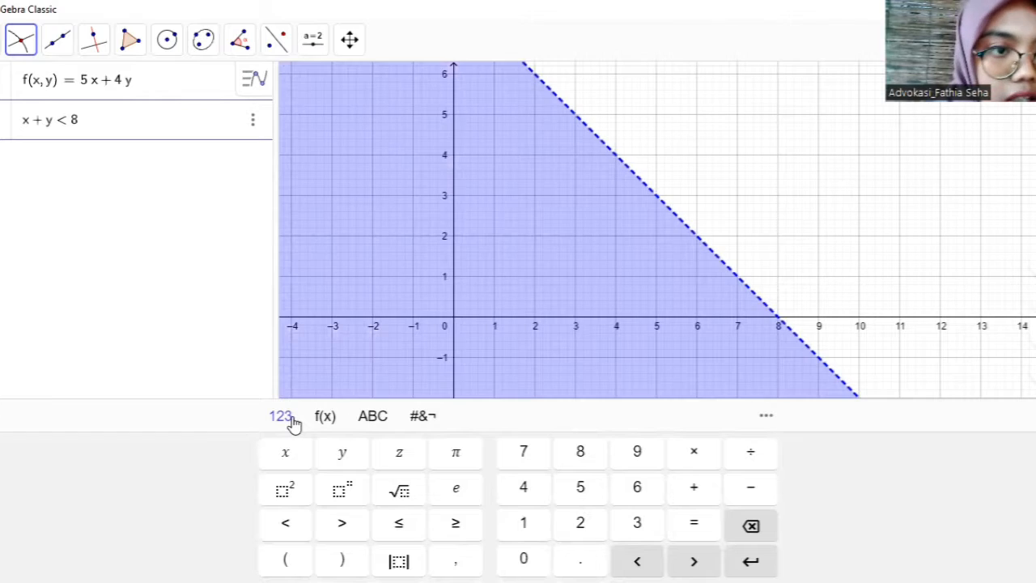
# - Extend the constraint expression with a logical AND (∧) and the inequality x + 2y < 12
pyautogui.click(412, 417)
pyautogui.click(489, 455)
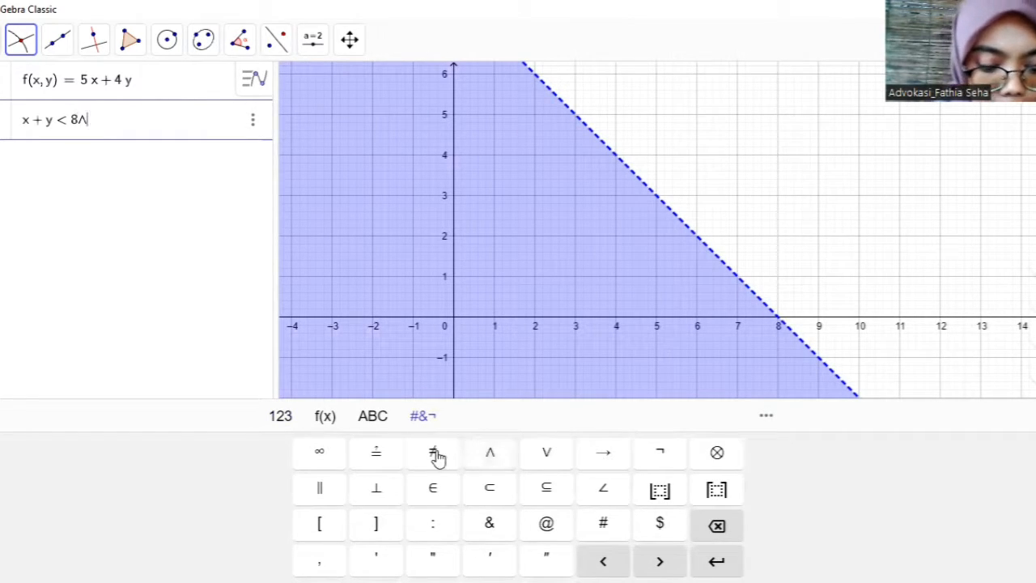
pyautogui.write('x + ')
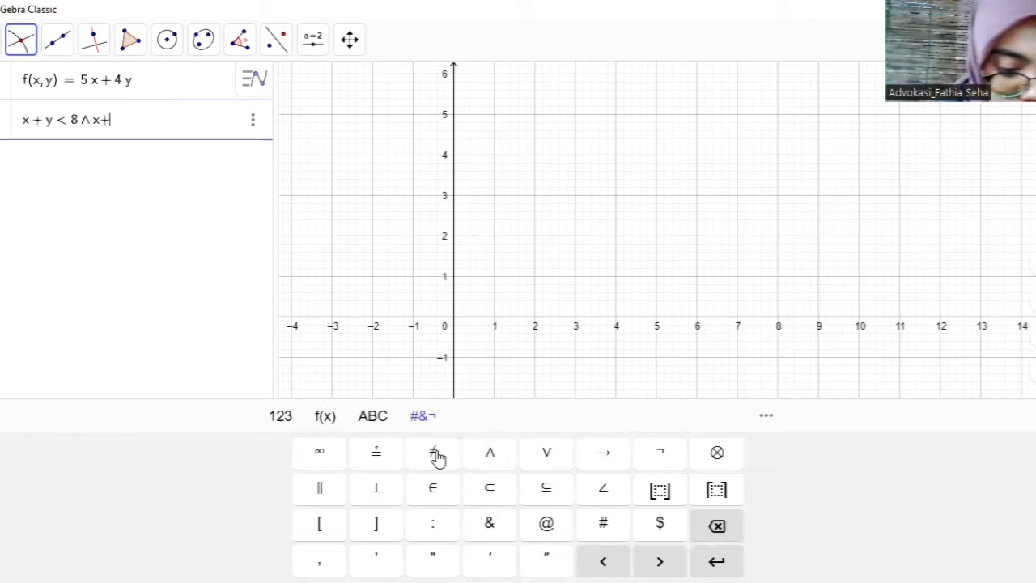
pyautogui.write('2y')
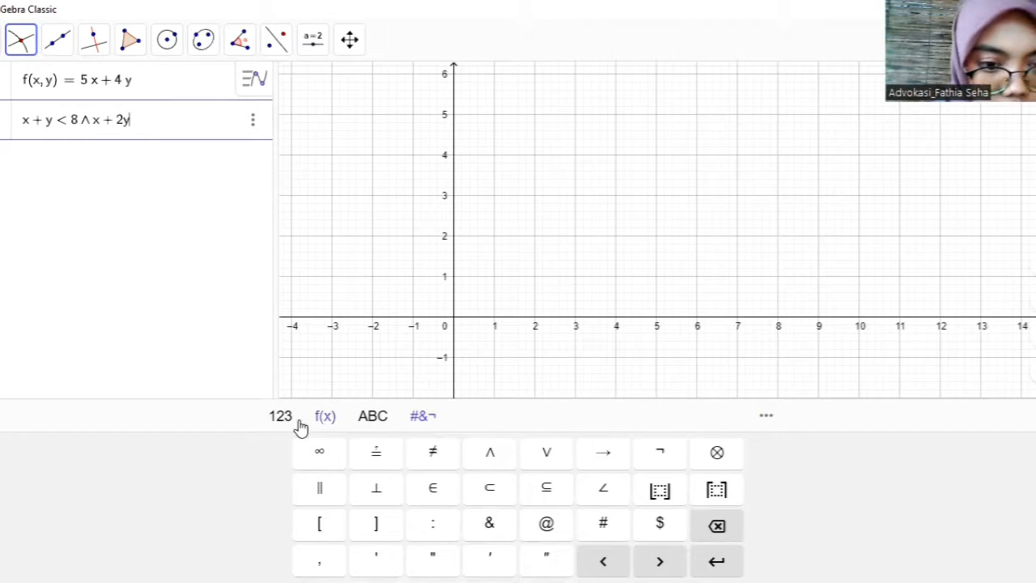
pyautogui.click(298, 424)
pyautogui.click(293, 527)
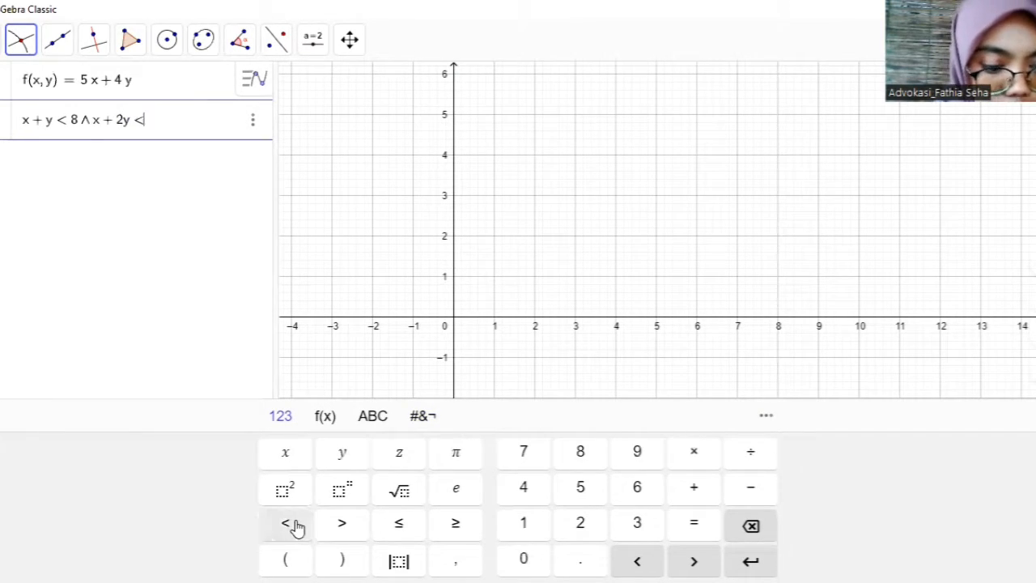
pyautogui.write('12')
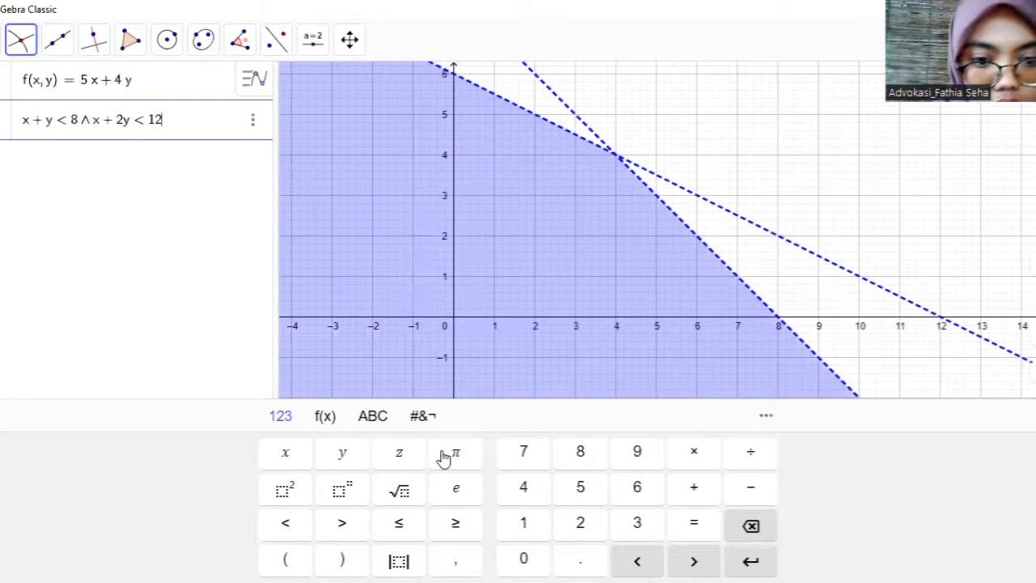
# - Append a logical AND (∧) and the condition x ≥ 0 to the constraint expression
pyautogui.click(420, 416)
pyautogui.click(490, 452)
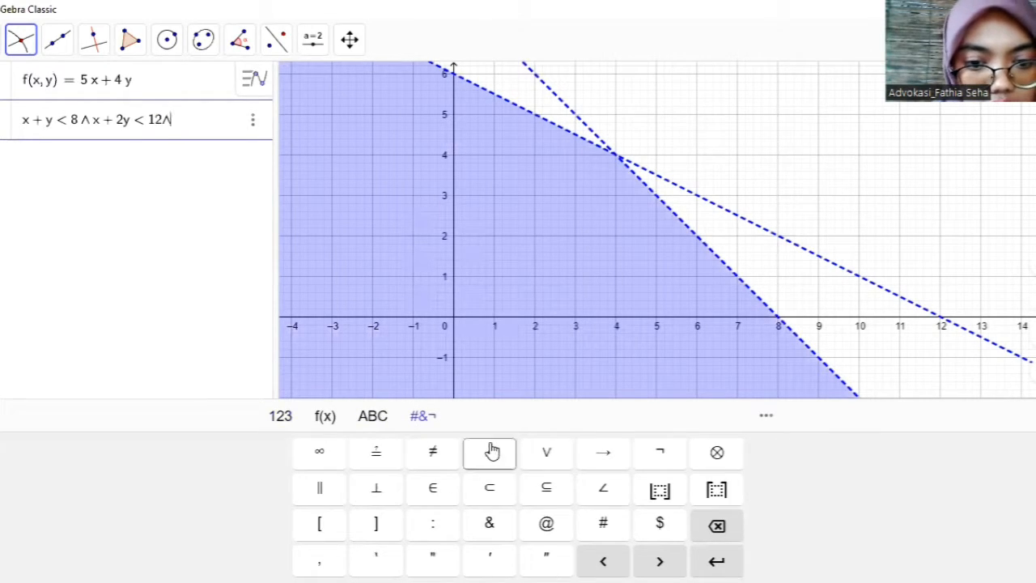
pyautogui.write('x')
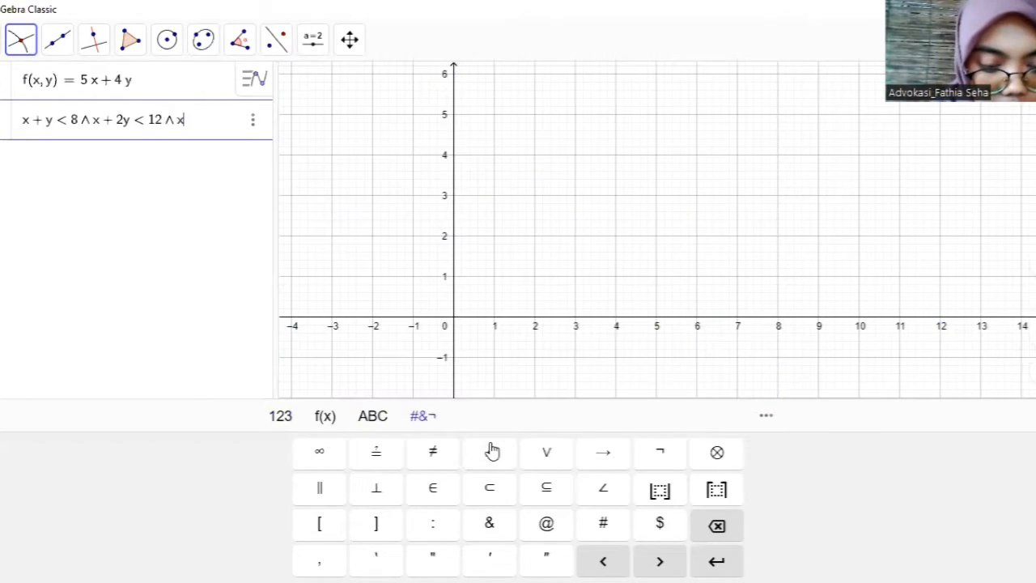
pyautogui.click(280, 417)
pyautogui.click(454, 525)
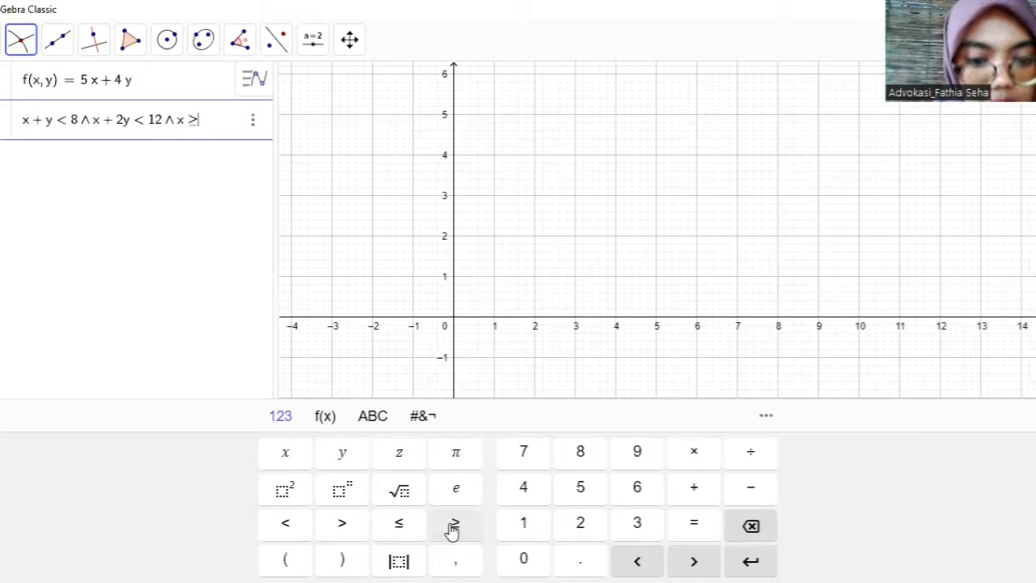
pyautogui.write('0')
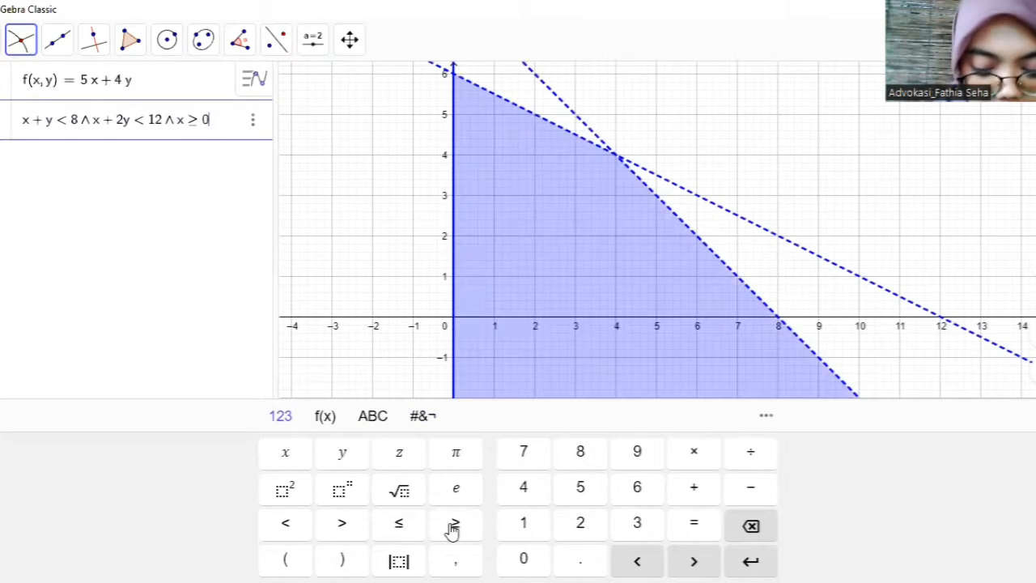
# - Append ∧ y ≥ 0 to the constraint expression, commit it, and hide the on-screen keyboard
pyautogui.click(423, 417)
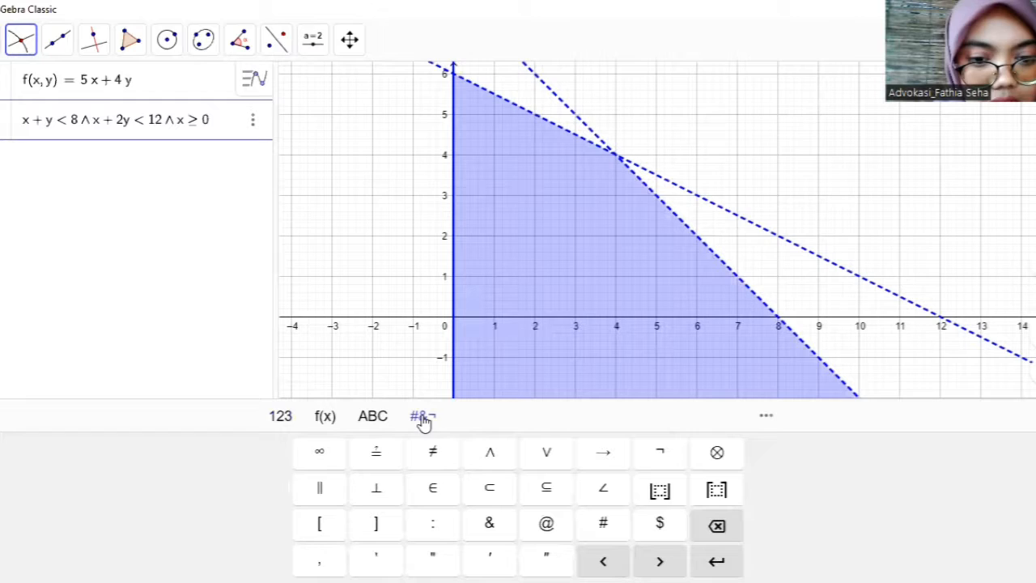
pyautogui.click(490, 452)
pyautogui.write('y')
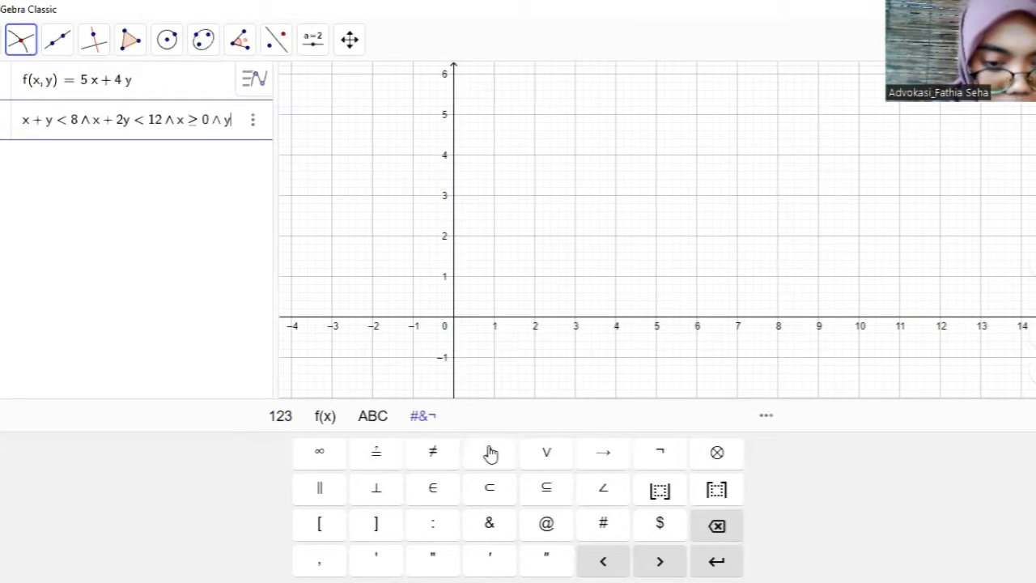
pyautogui.click(280, 416)
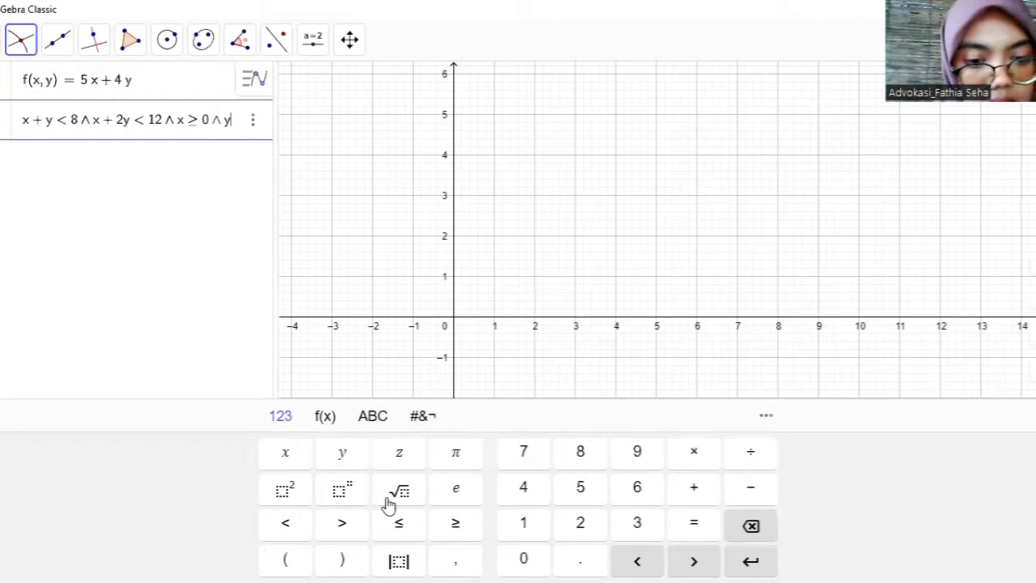
pyautogui.click(446, 534)
pyautogui.write('0')
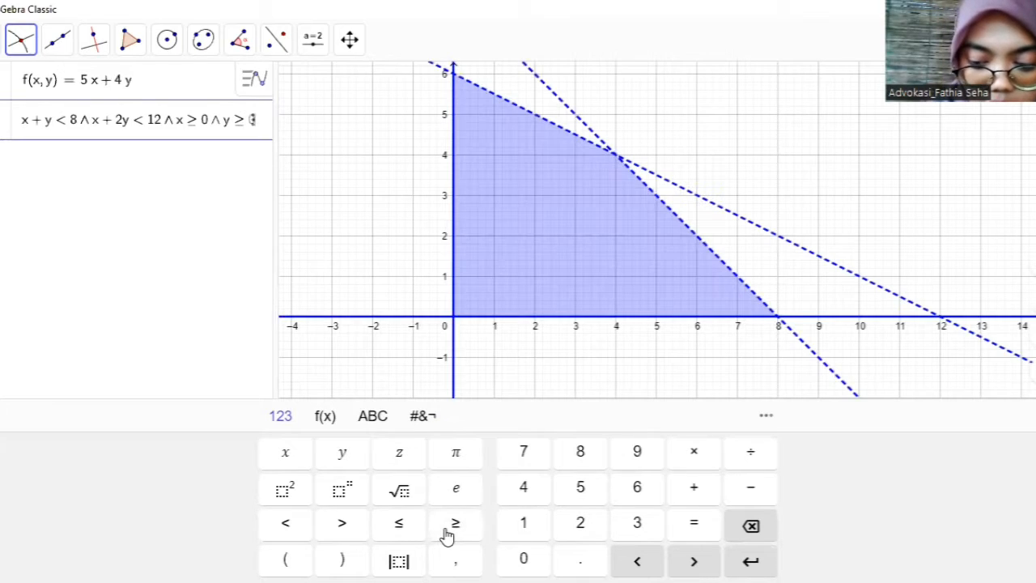
pyautogui.press('Return')
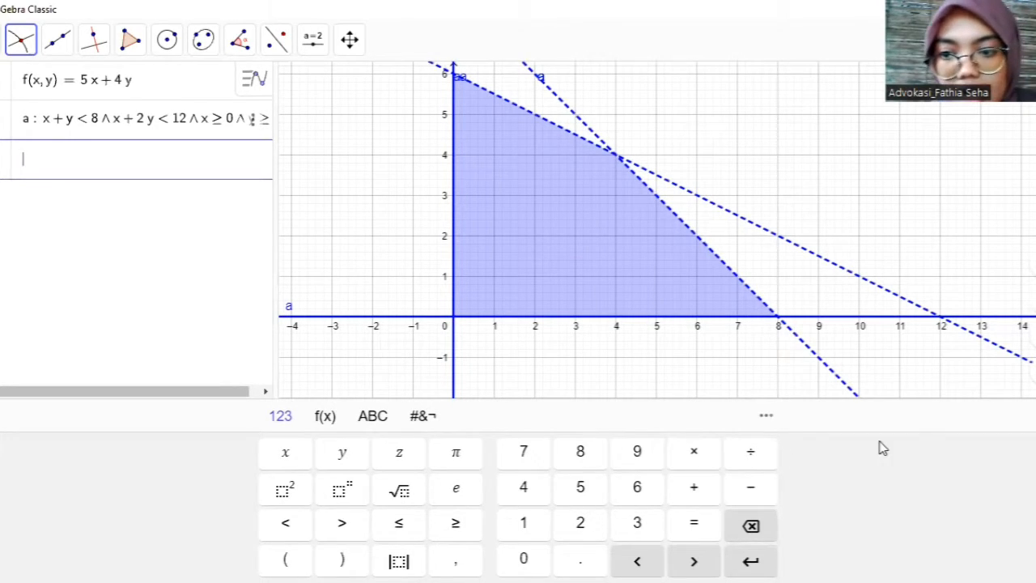
pyautogui.click(1034, 415)
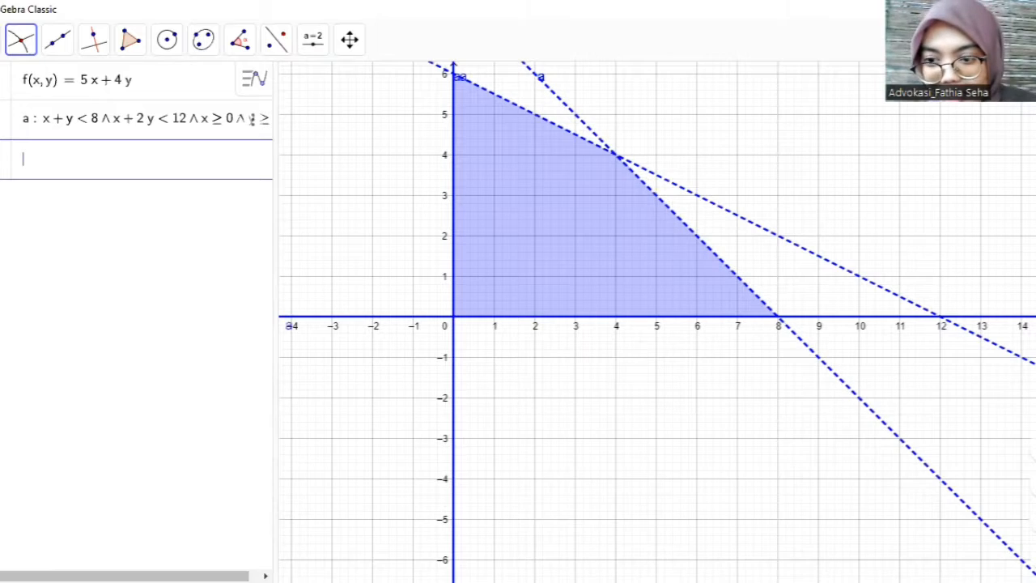
pyautogui.click(674, 392)
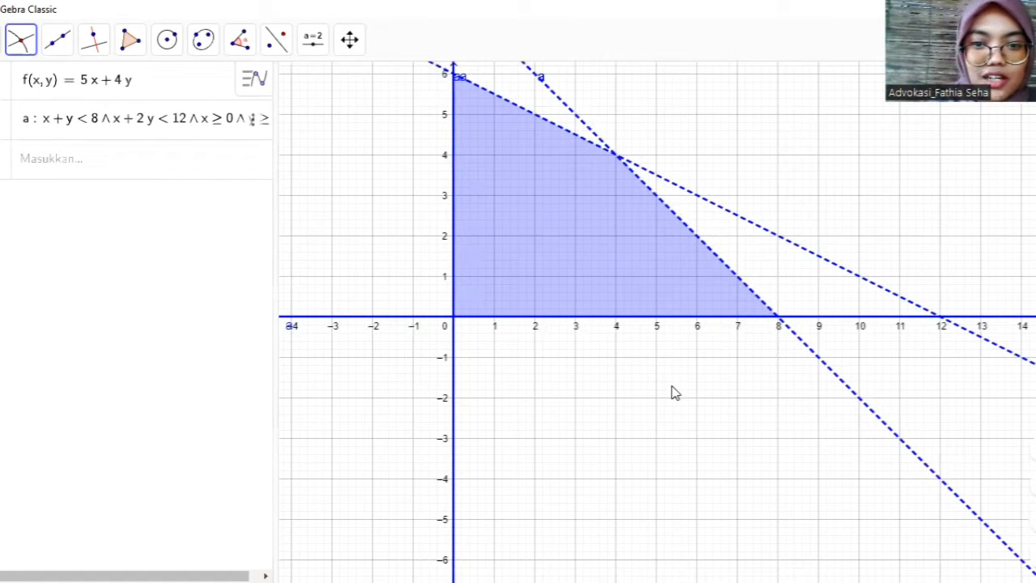
# - Add the boundary line equation x + y = 8 as a new entry below the constraint system
pyautogui.click(350, 42)
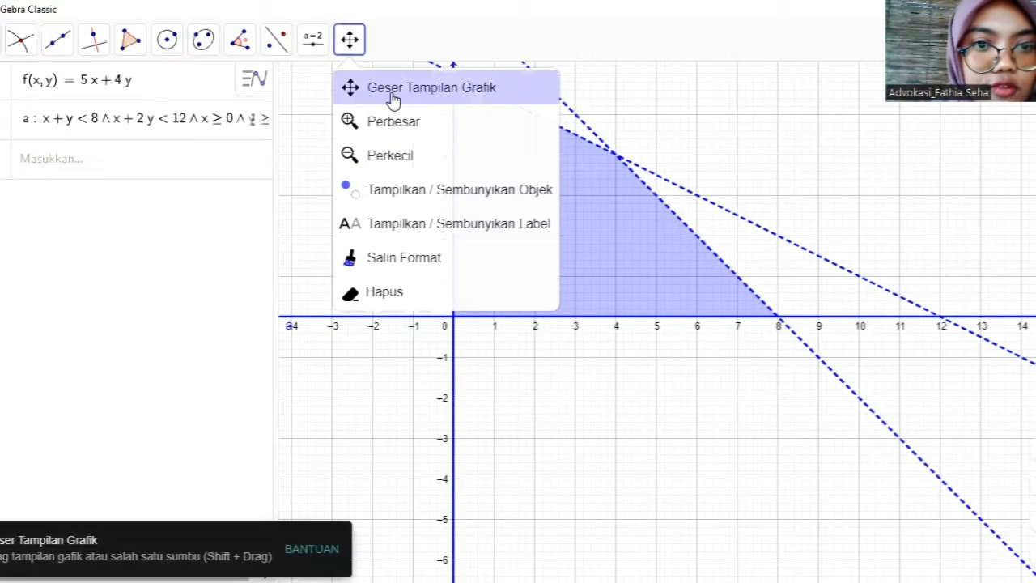
pyautogui.click(392, 96)
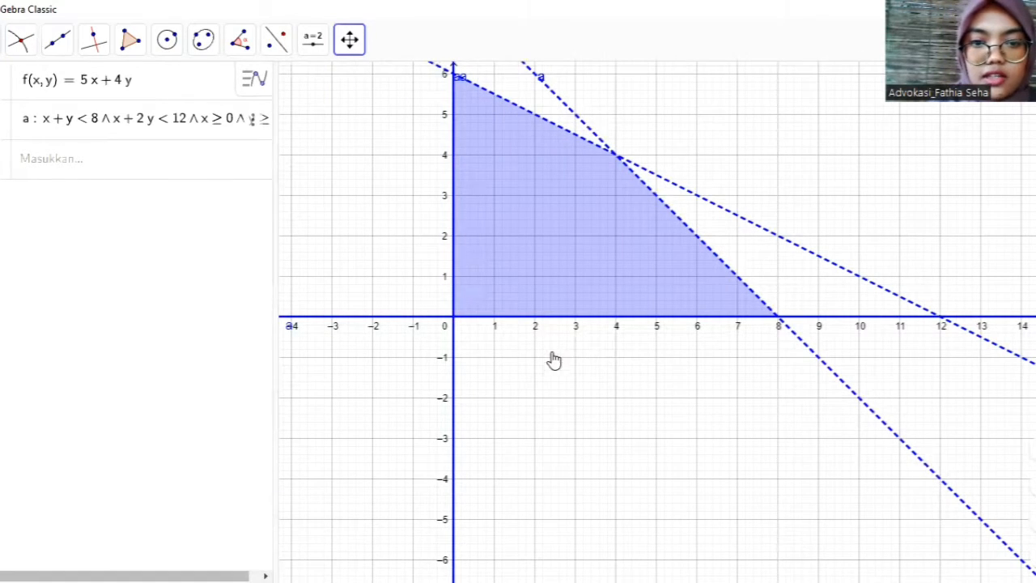
pyautogui.moveTo(553, 361); pyautogui.dragTo(588, 490)
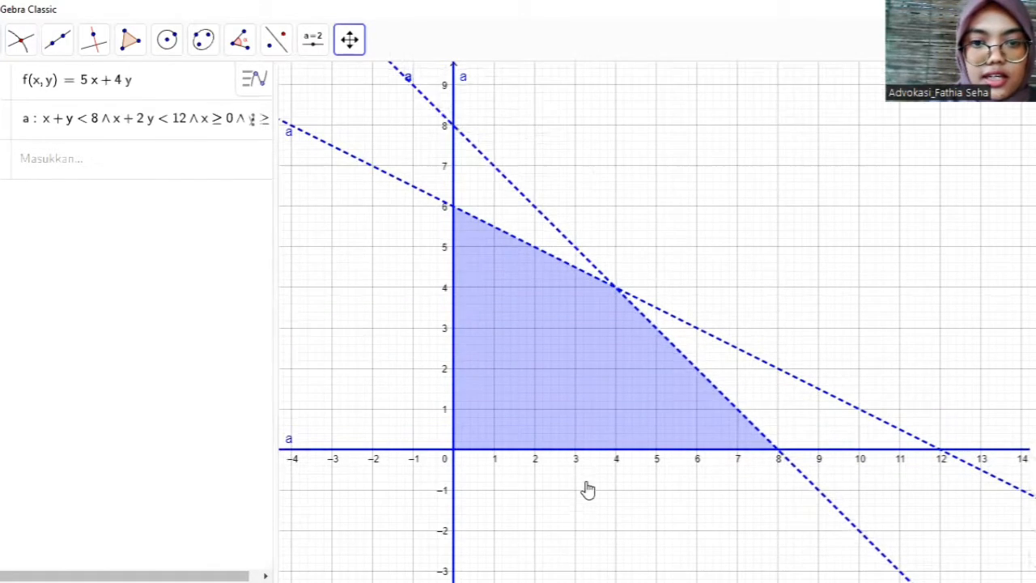
pyautogui.click(74, 163)
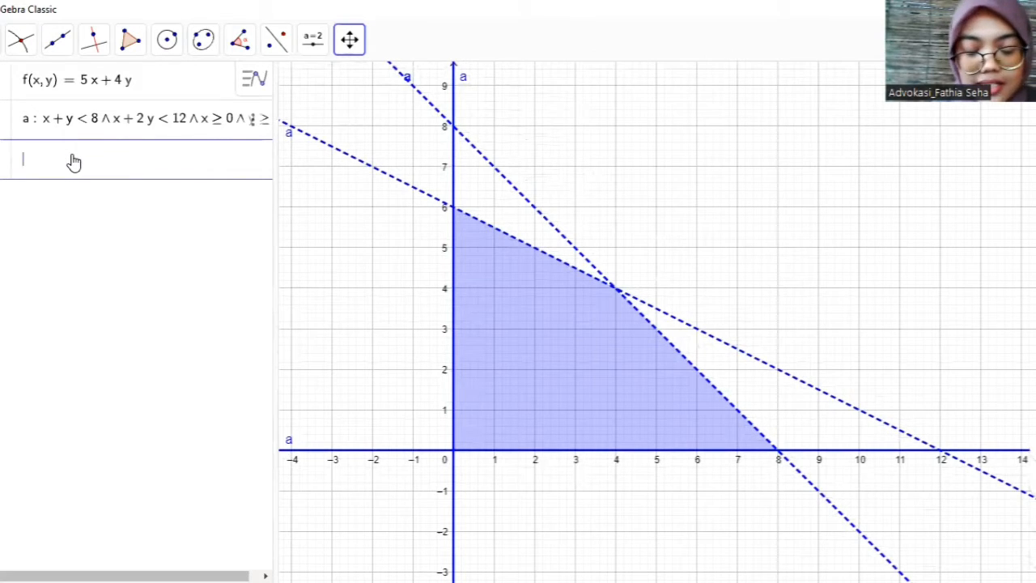
pyautogui.write('x ')
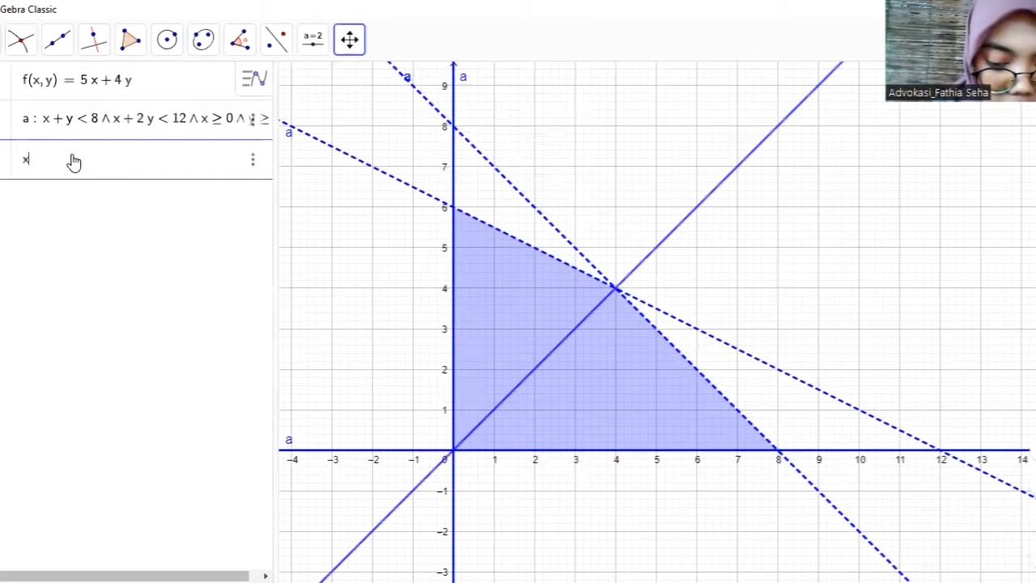
pyautogui.write('+ y ')
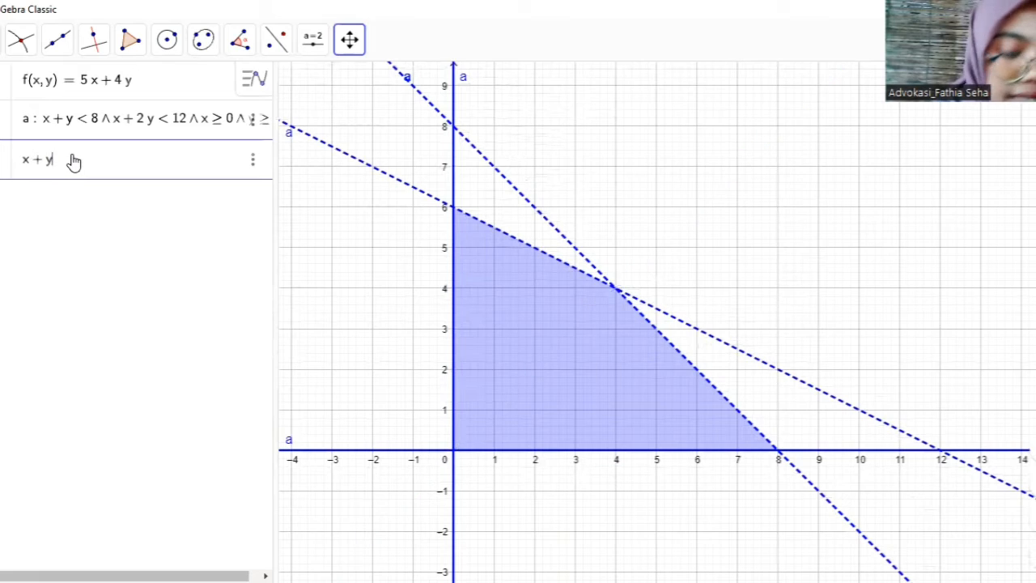
pyautogui.write('= 8')
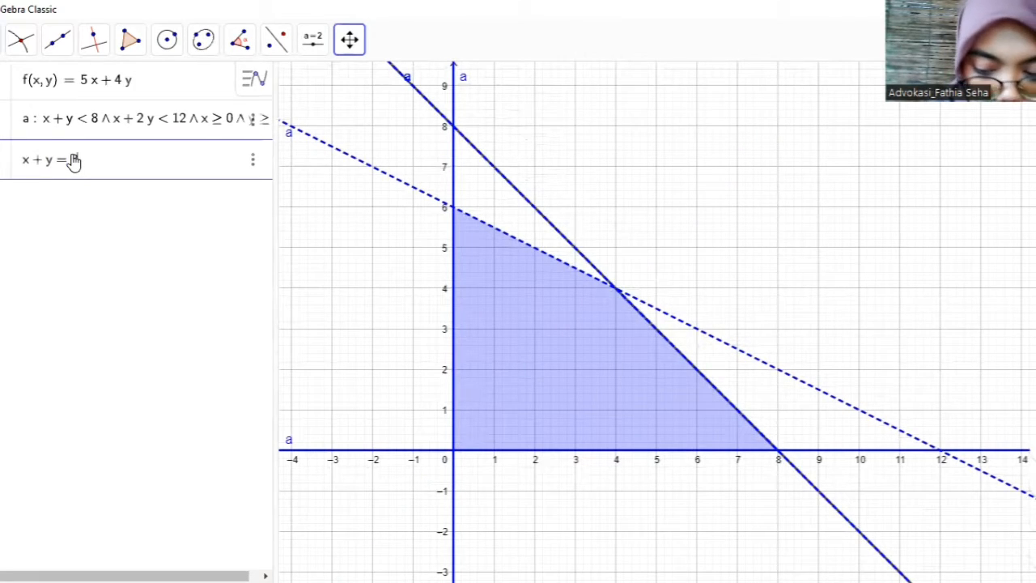
pyautogui.press('Return')
# - Add the second boundary line with the equation x + 2y = 12
pyautogui.write('x')
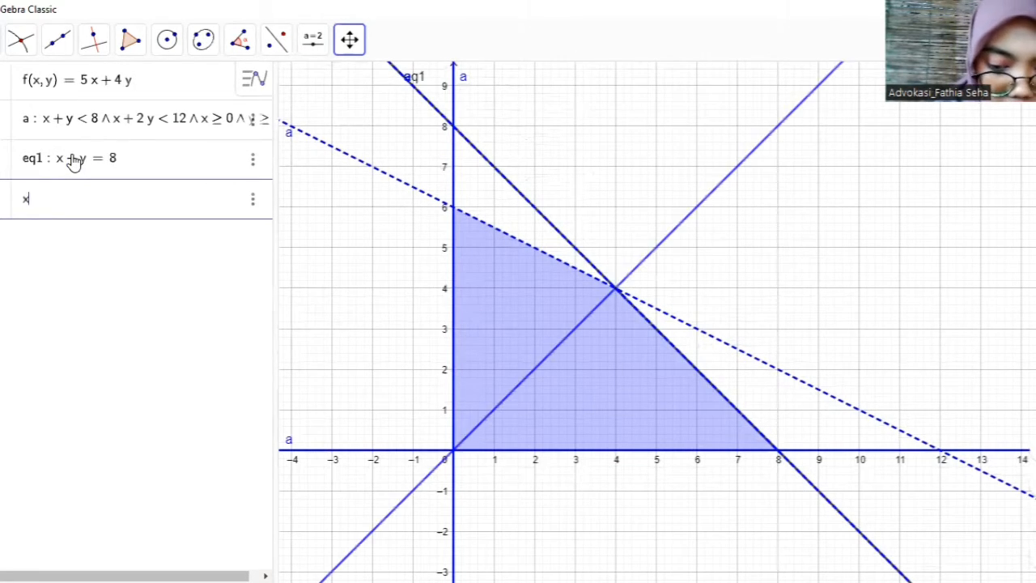
pyautogui.write(' + 2y = 12')
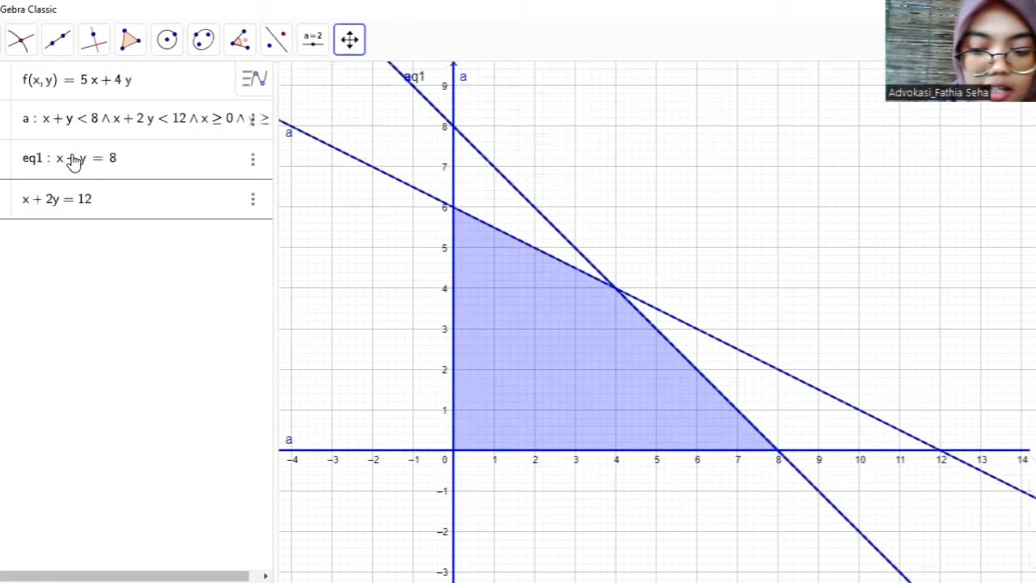
pyautogui.press('Return')
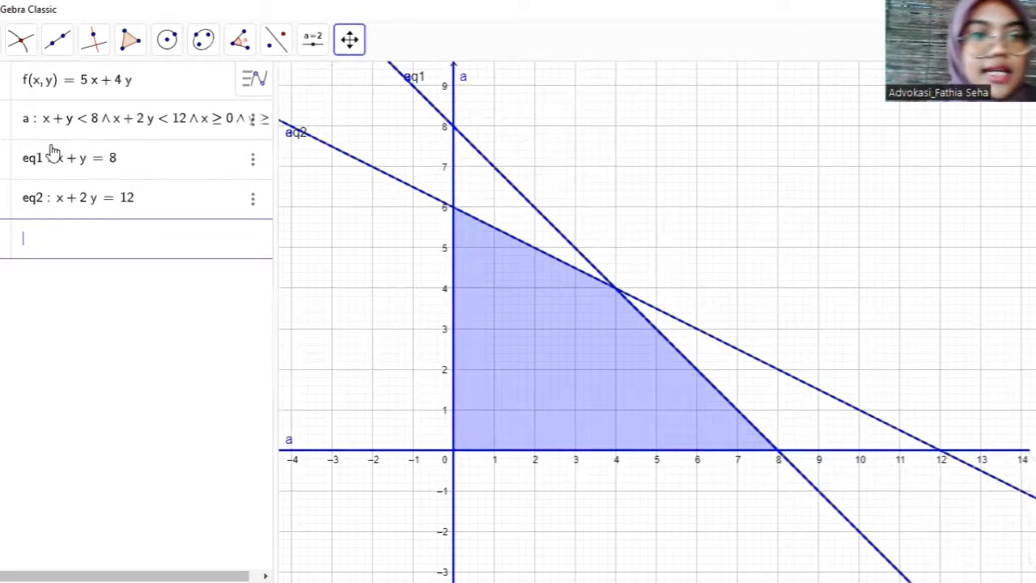
# - Mark the intersection points of line x + y = 8 with the x-axis and with line x + 2y = 12
pyautogui.click(22, 50)
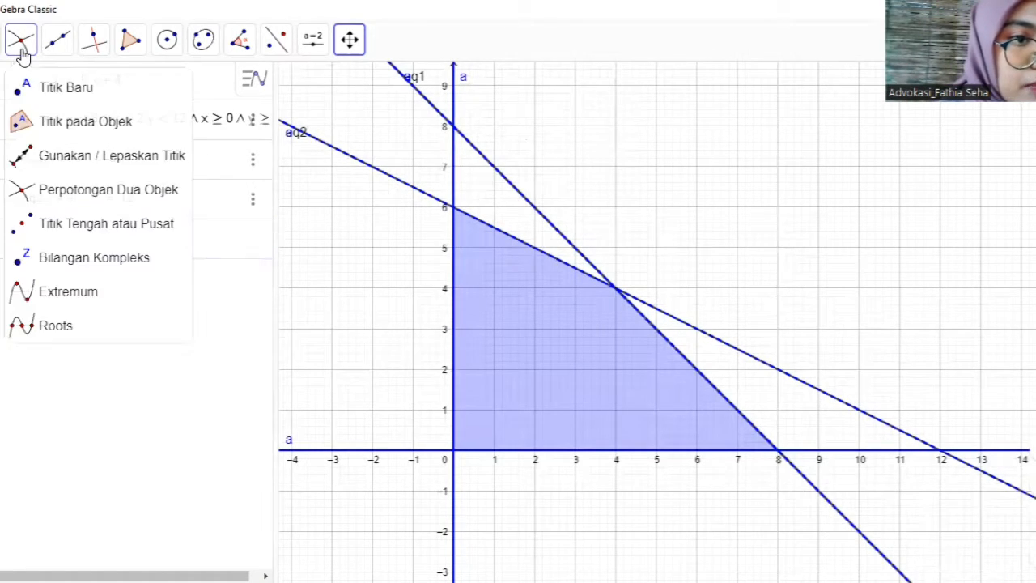
pyautogui.click(91, 193)
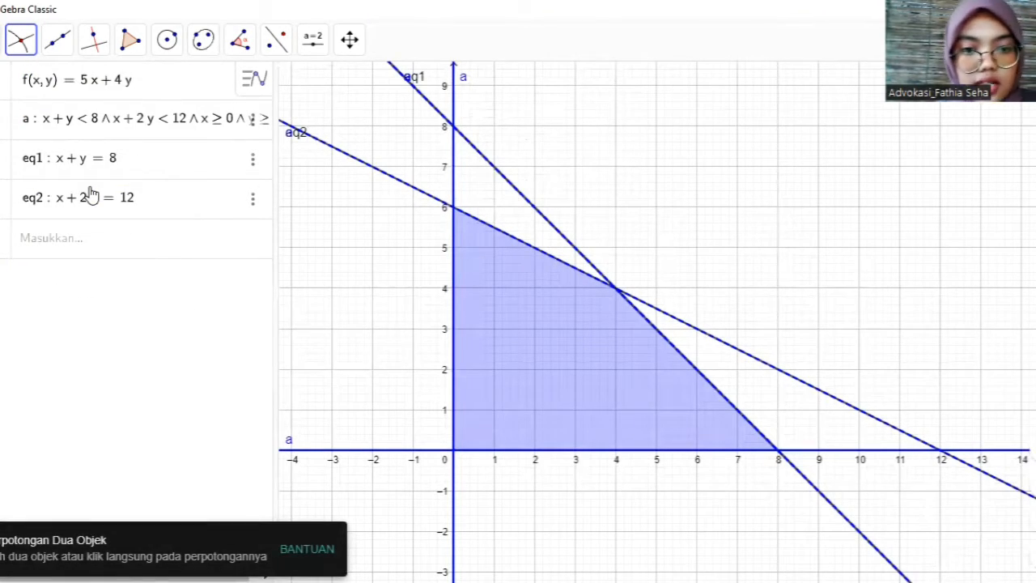
pyautogui.click(778, 454)
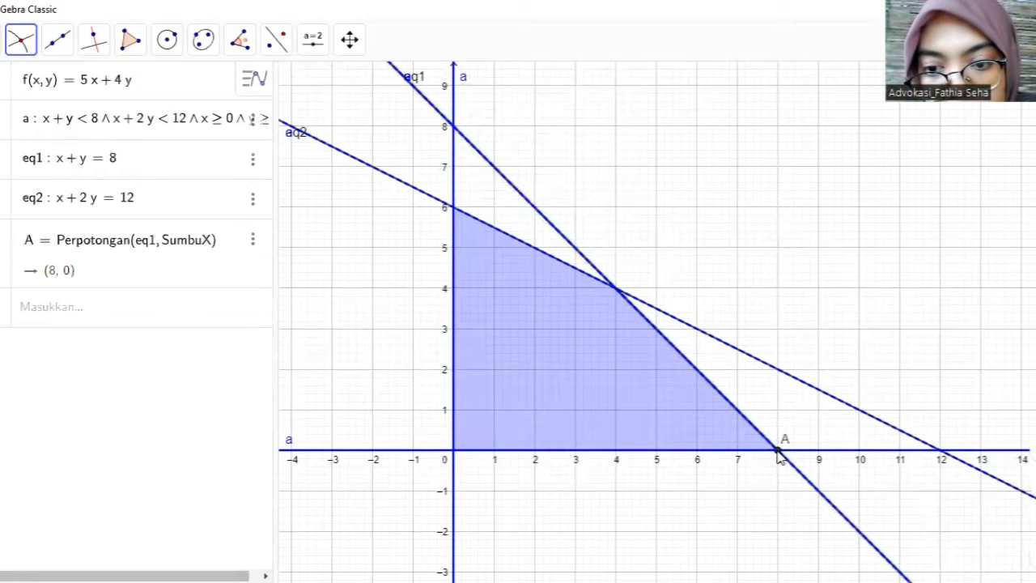
pyautogui.click(618, 293)
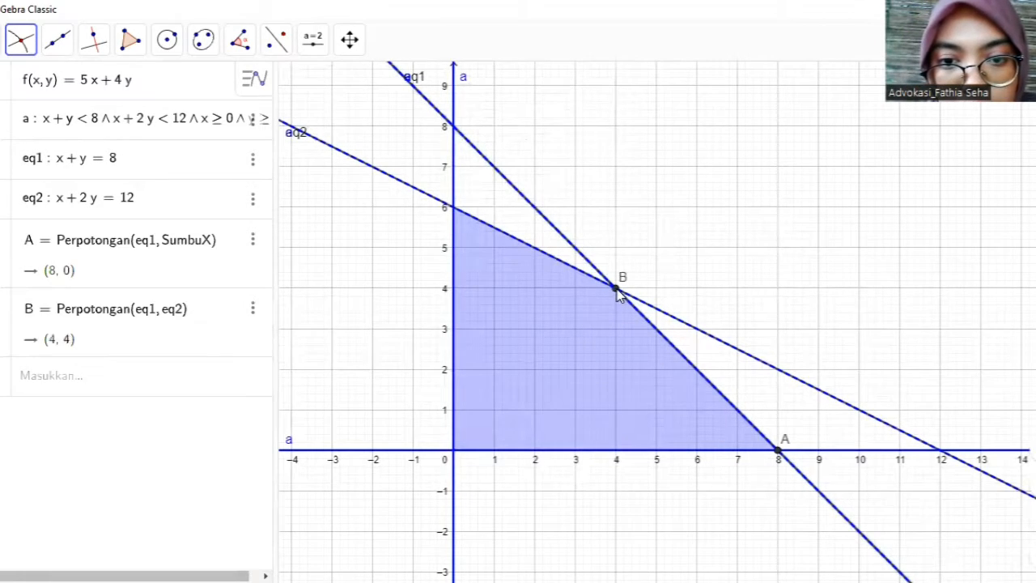
# - Mark the intersection point of line x + 2y = 12 with the y-axis using the Intersect tool
pyautogui.doubleClick(453, 211)
pyautogui.click(604, 364)
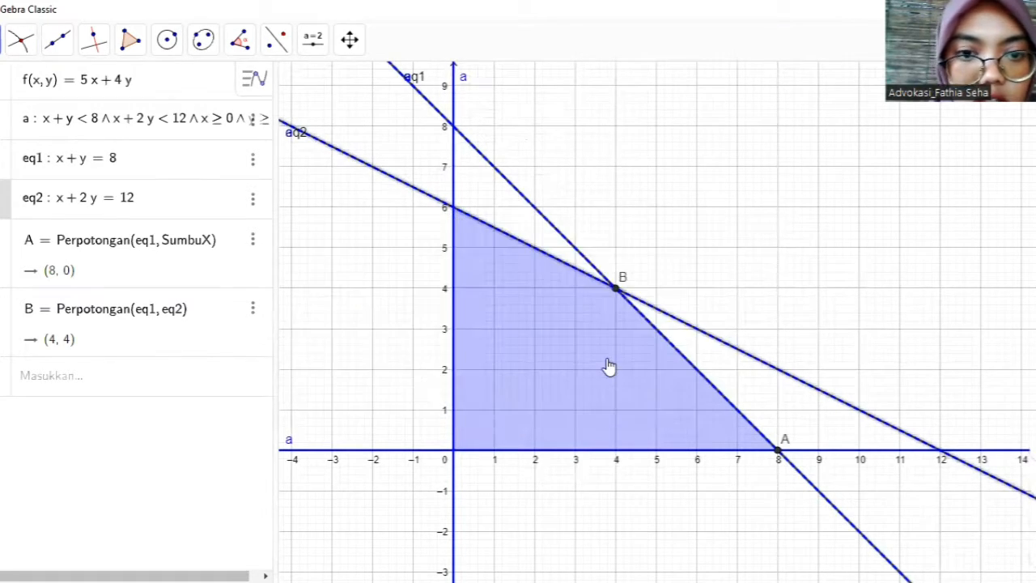
pyautogui.click(456, 220)
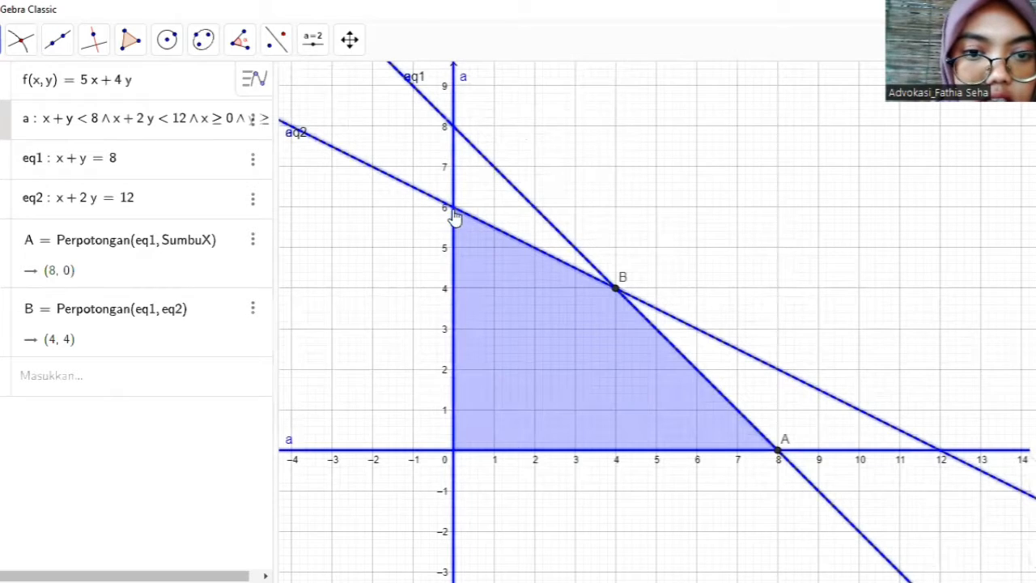
pyautogui.moveTo(467, 204); pyautogui.dragTo(455, 206)
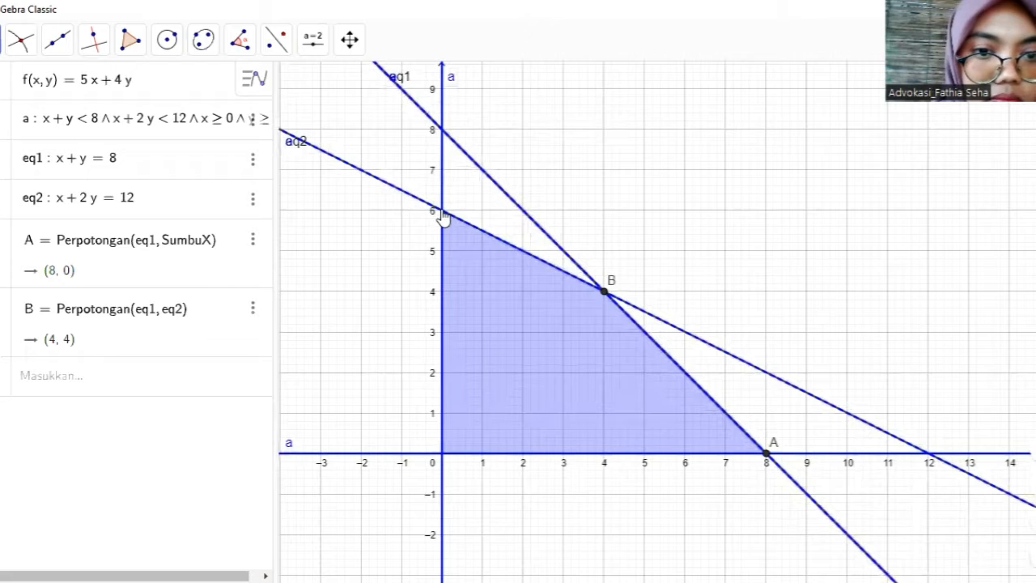
pyautogui.click(431, 209)
pyautogui.click(18, 40)
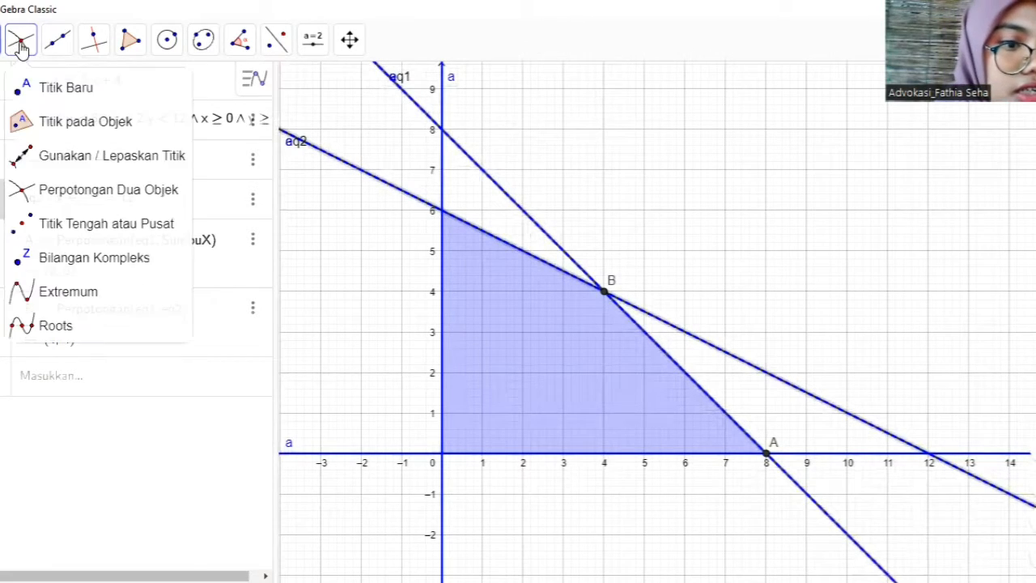
pyautogui.click(89, 184)
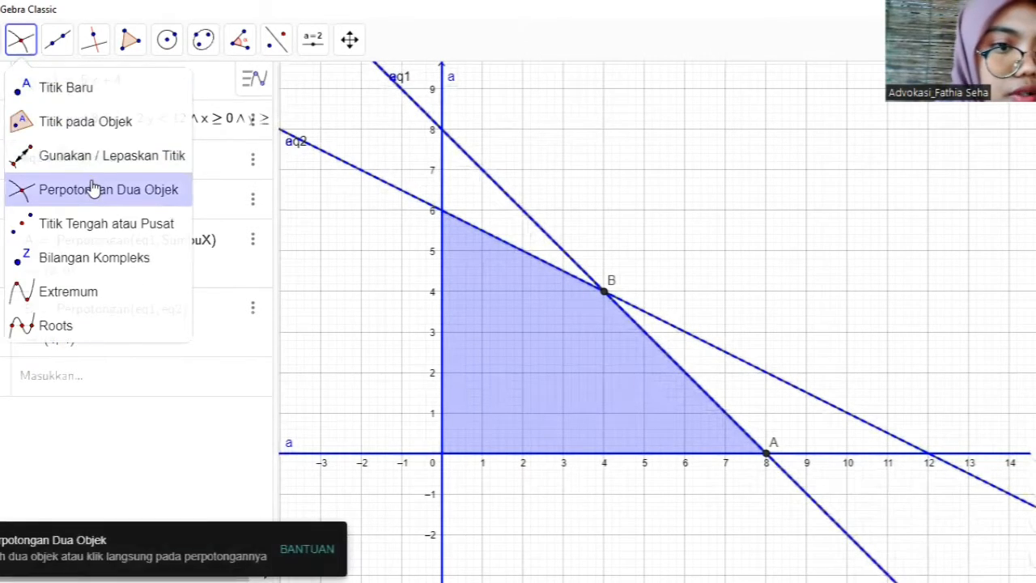
pyautogui.click(444, 218)
pyautogui.click(443, 213)
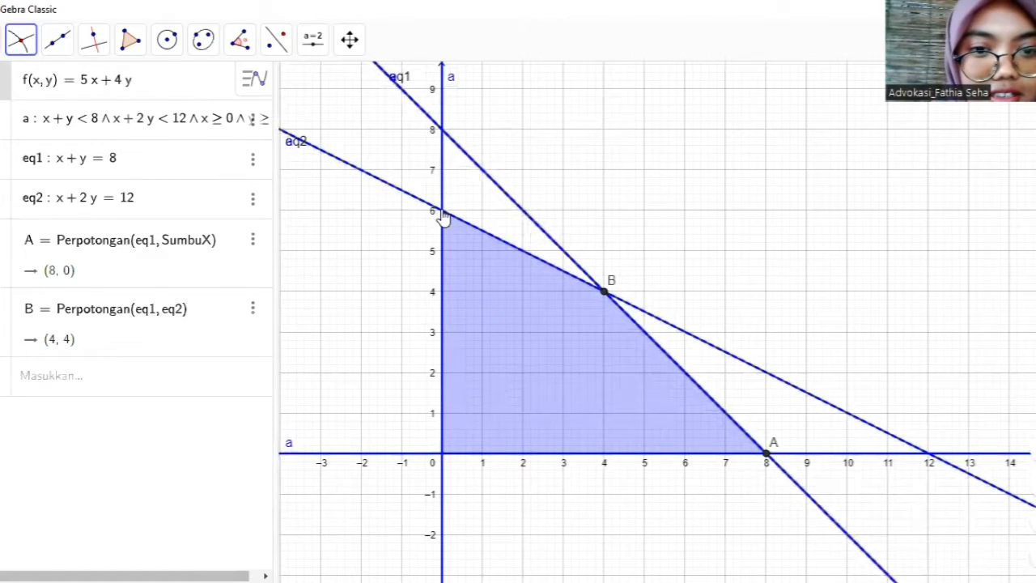
pyautogui.click(442, 212)
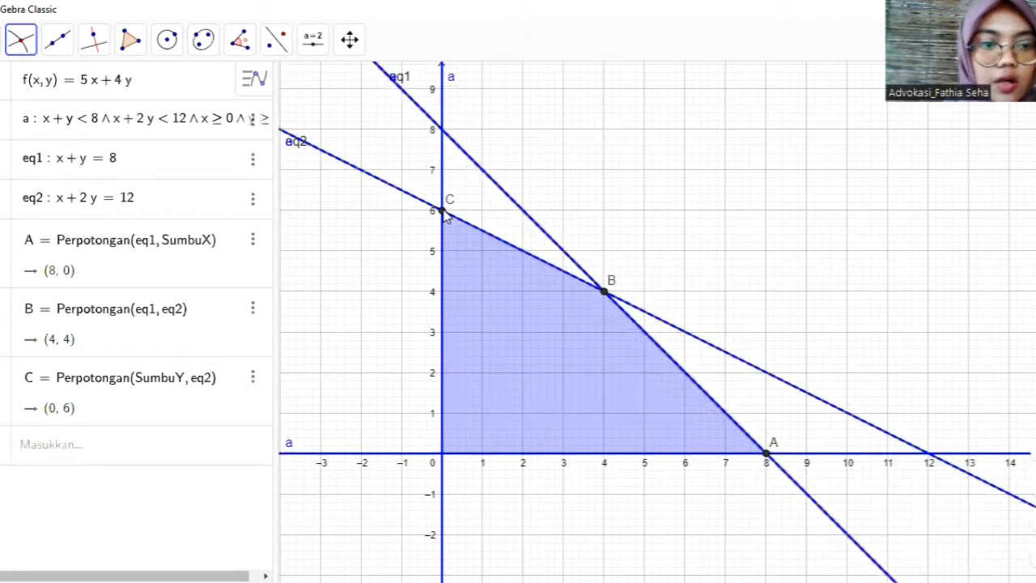
# - Evaluate the objective function at point A by adding the entry f(A)
pyautogui.click(50, 447)
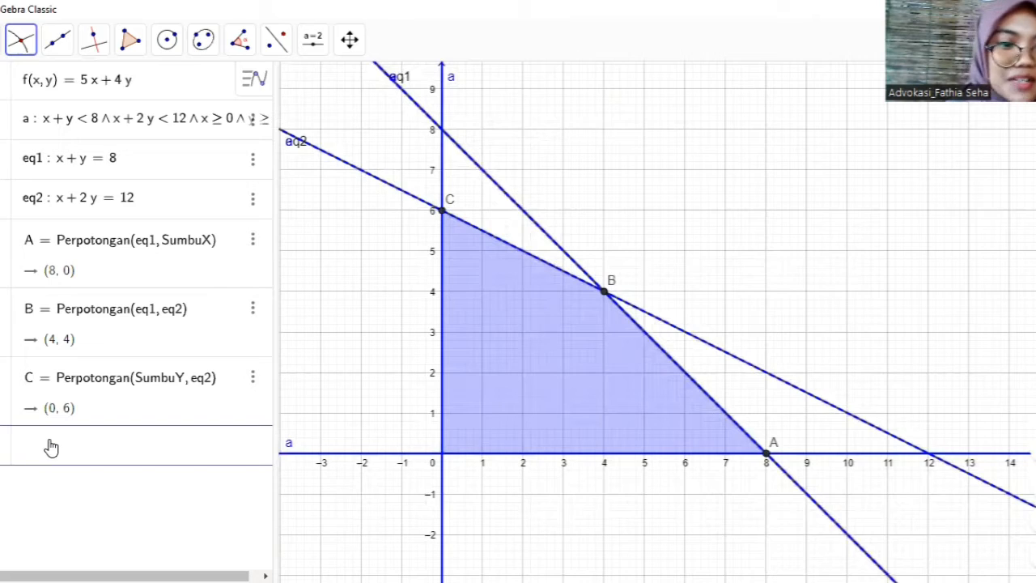
pyautogui.write('f')
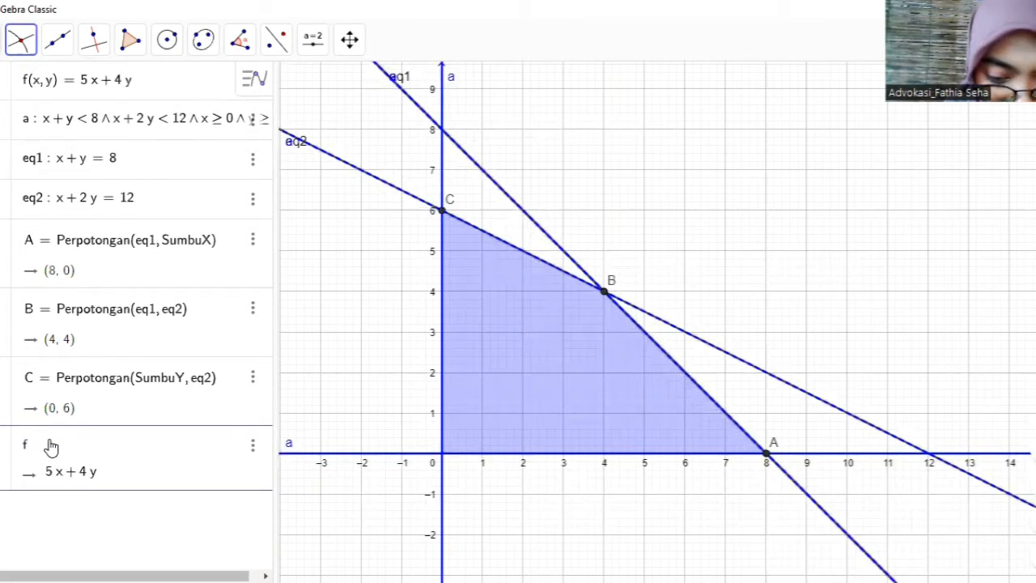
pyautogui.write('(A')
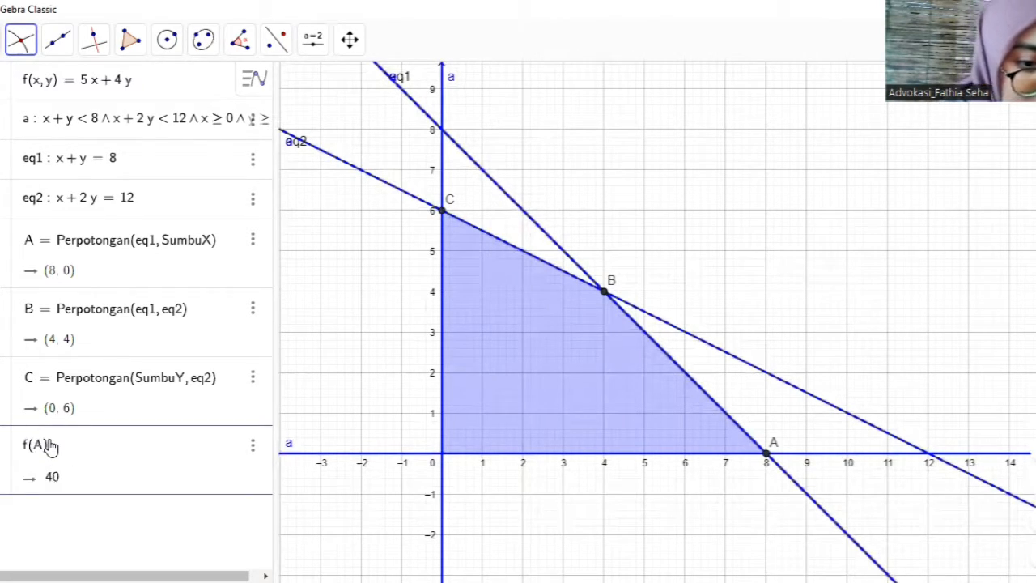
pyautogui.press('Return')
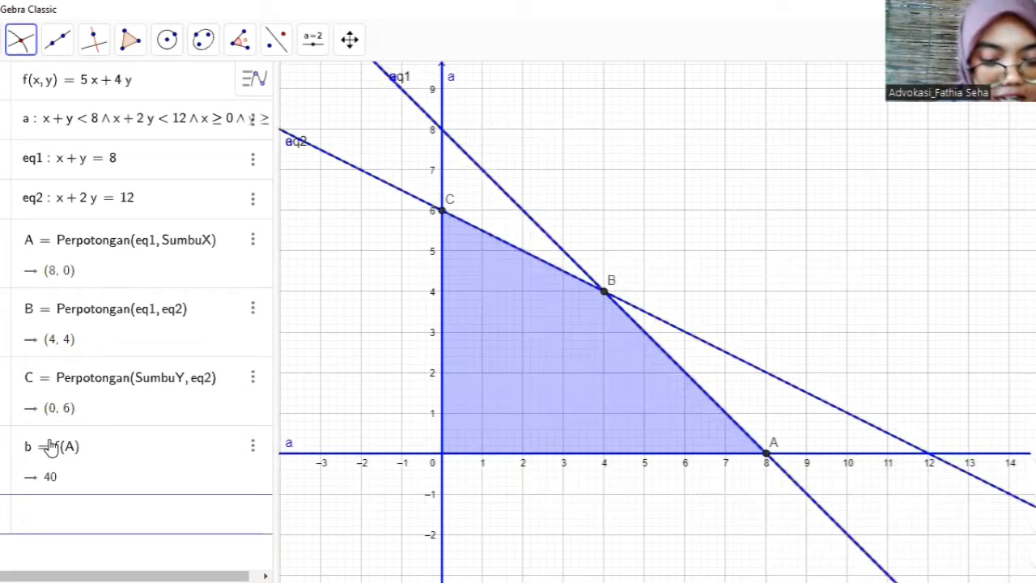
# - Evaluate the objective function at point B with a new entry f(B)
pyautogui.write('f(b')
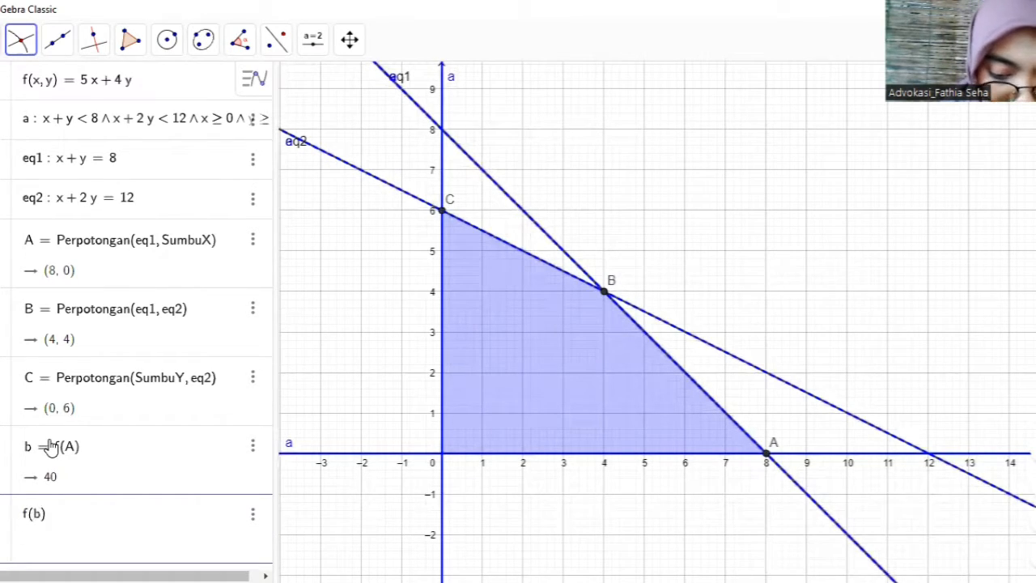
pyautogui.press('BackSpace')
pyautogui.write('B')
pyautogui.press('Return')
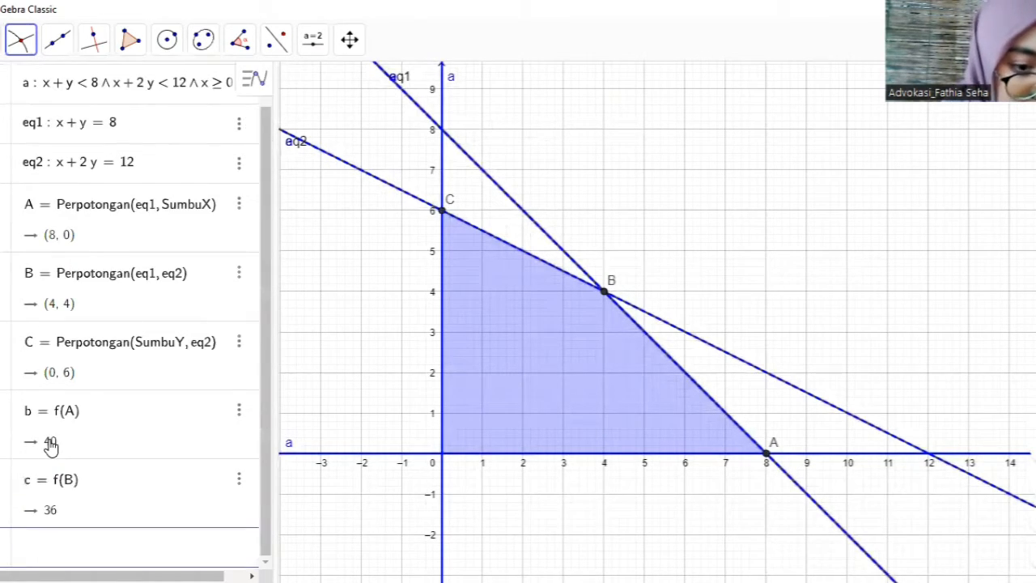
# - Add the entry f(C) to evaluate the objective function at point C
pyautogui.write('f(')
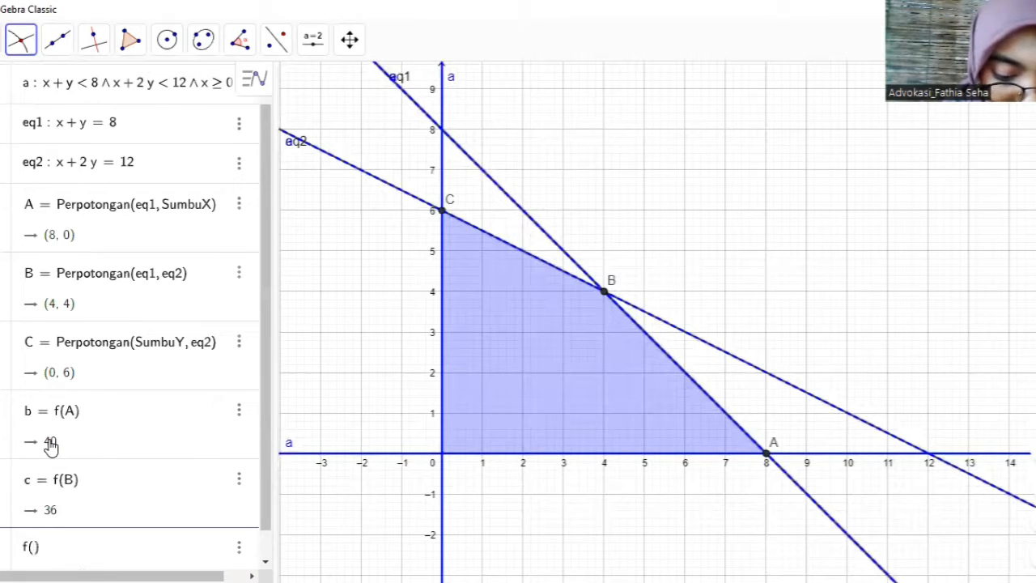
pyautogui.write('C')
pyautogui.press('Return')
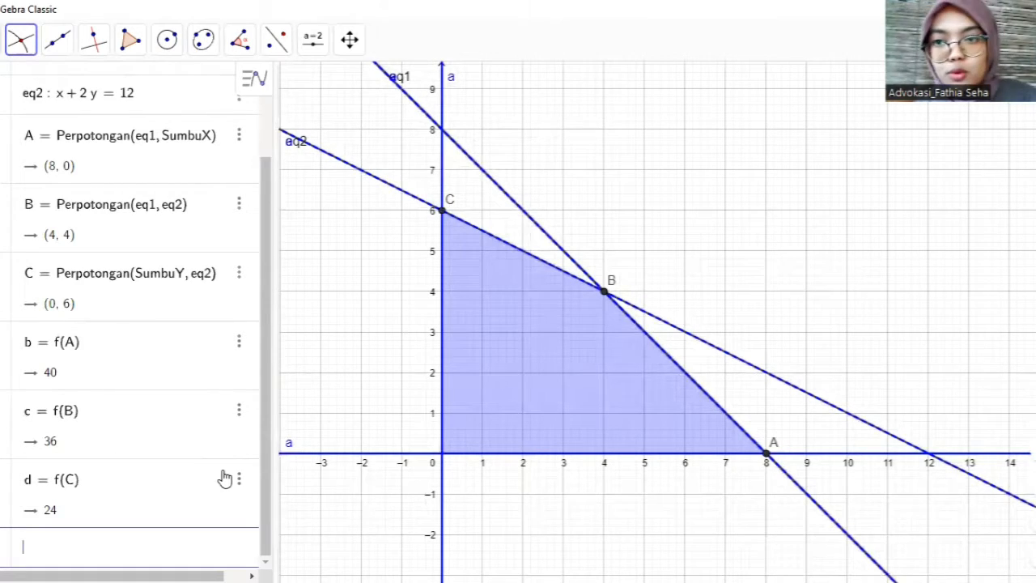
# - Set the label of point A to show its name and value (Nama & Nilai)
pyautogui.rightClick(767, 457)
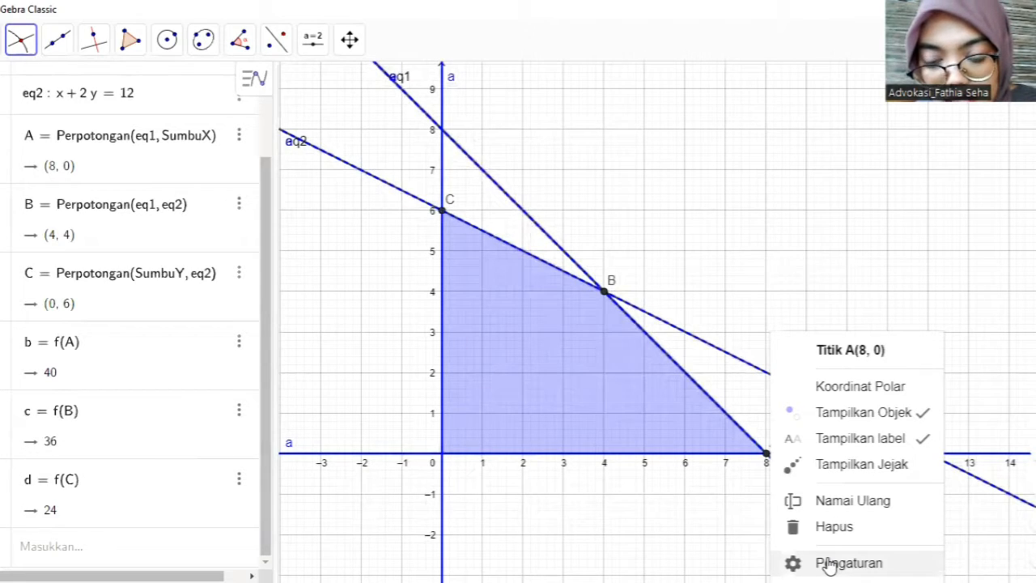
pyautogui.click(829, 564)
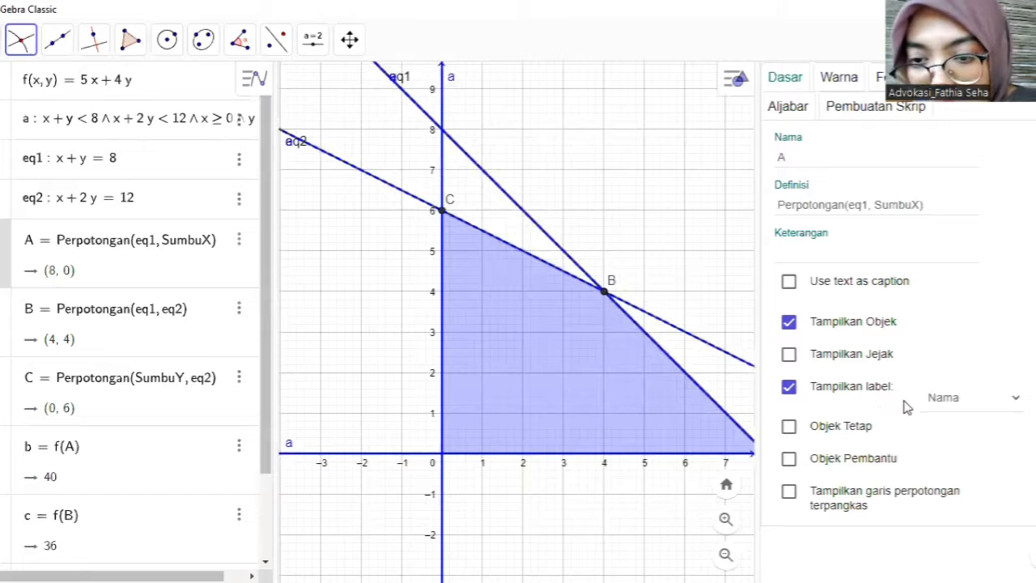
pyautogui.click(993, 414)
pyautogui.click(989, 437)
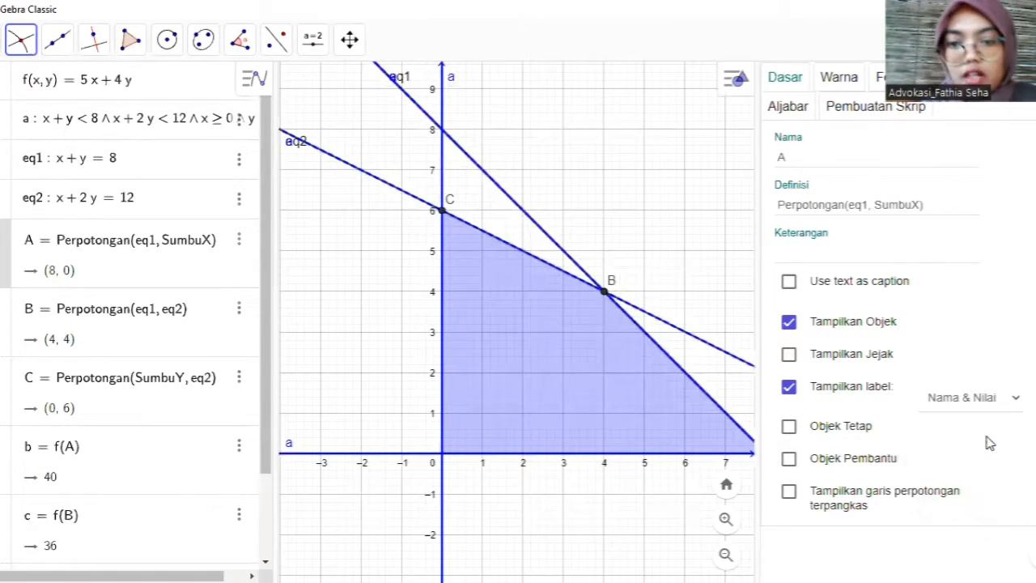
# - Set the label of point B, where the two boundary lines cross, to Nama & Nilai
pyautogui.click(606, 293)
pyautogui.rightClick(605, 293)
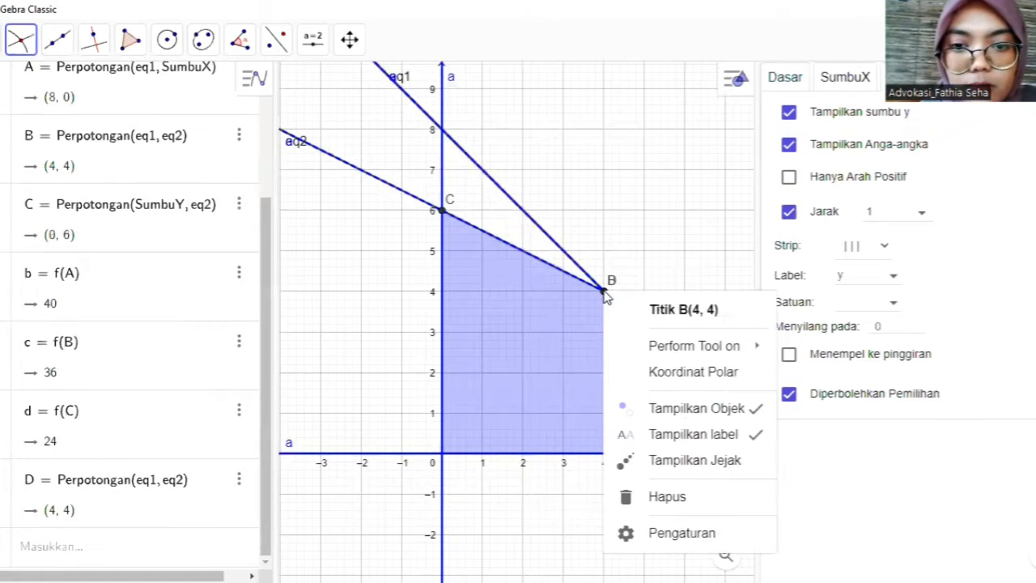
pyautogui.click(697, 534)
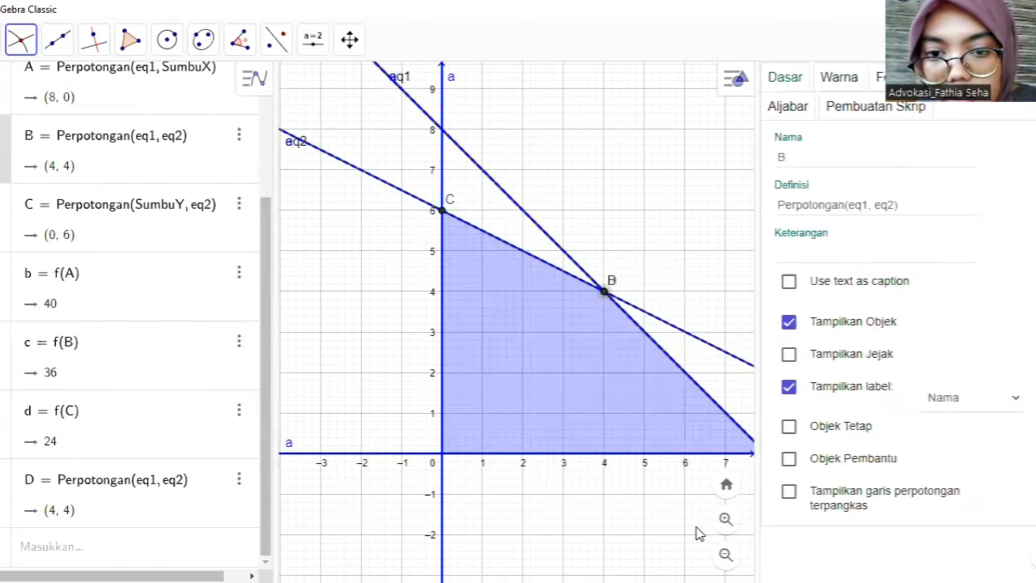
pyautogui.click(944, 405)
pyautogui.click(955, 436)
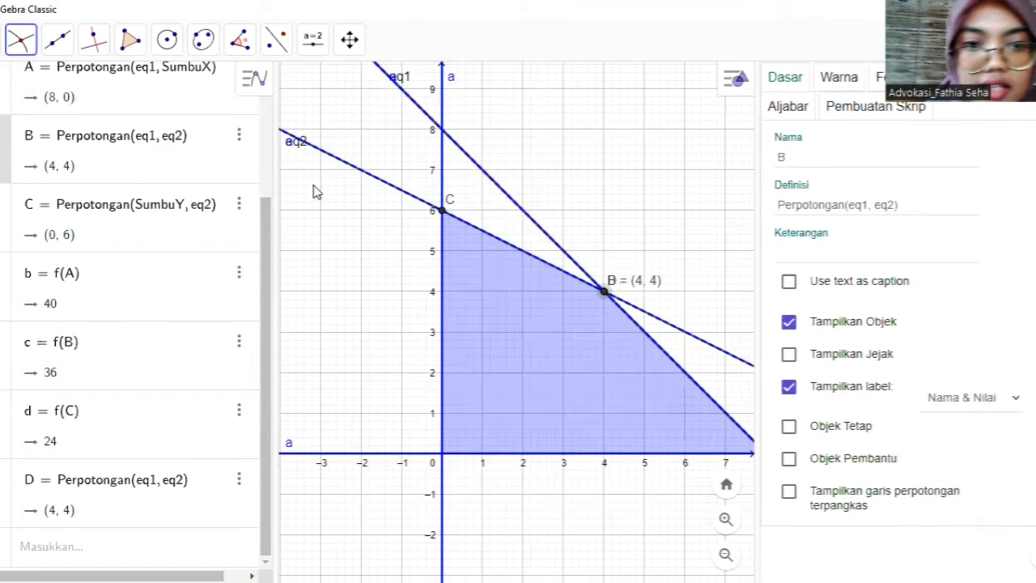
# - Try to open the settings of point C on the y-axis, and close the settings view
pyautogui.rightClick(445, 216)
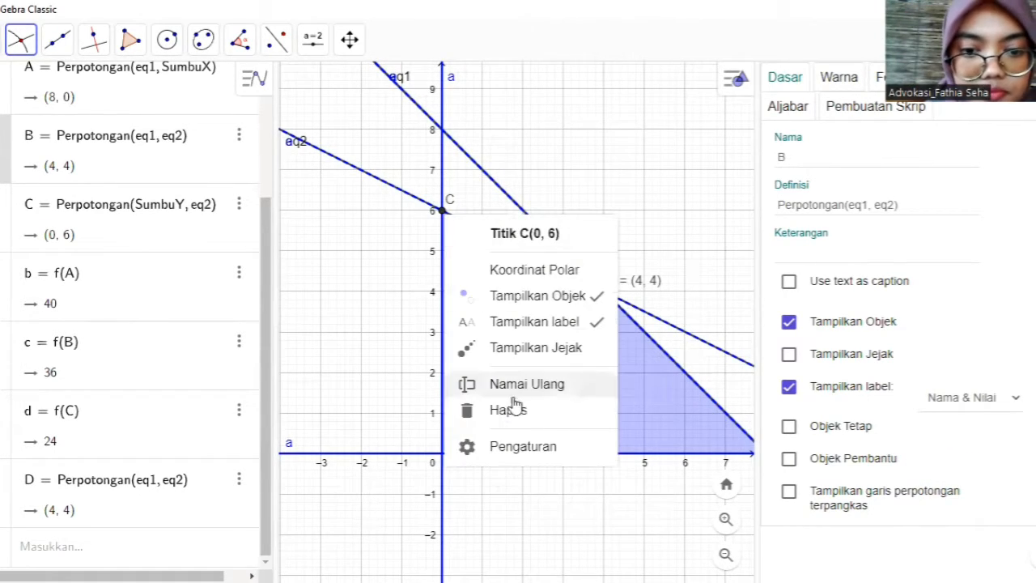
pyautogui.click(529, 450)
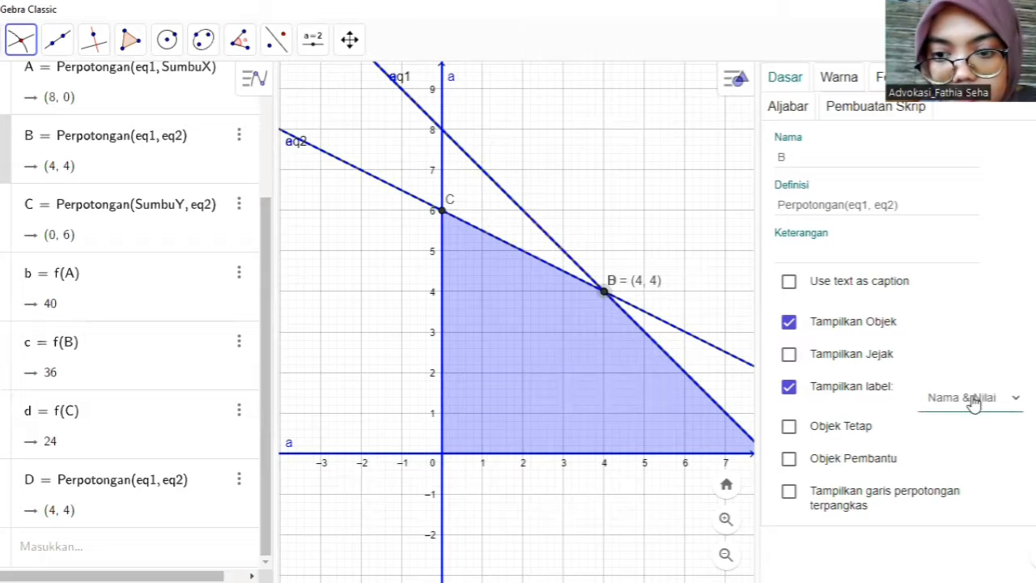
pyautogui.click(443, 214)
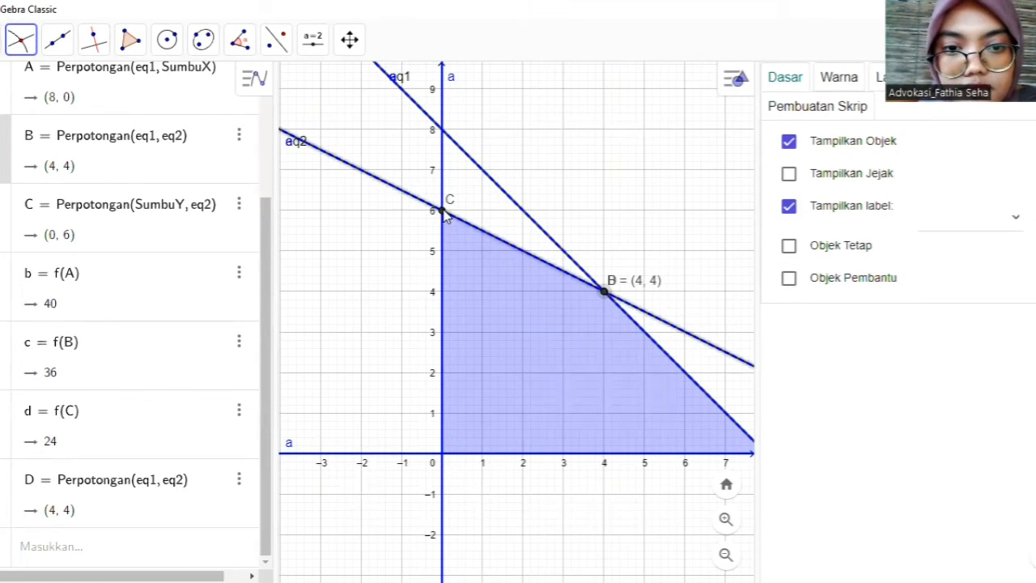
pyautogui.rightClick(444, 216)
pyautogui.click(527, 439)
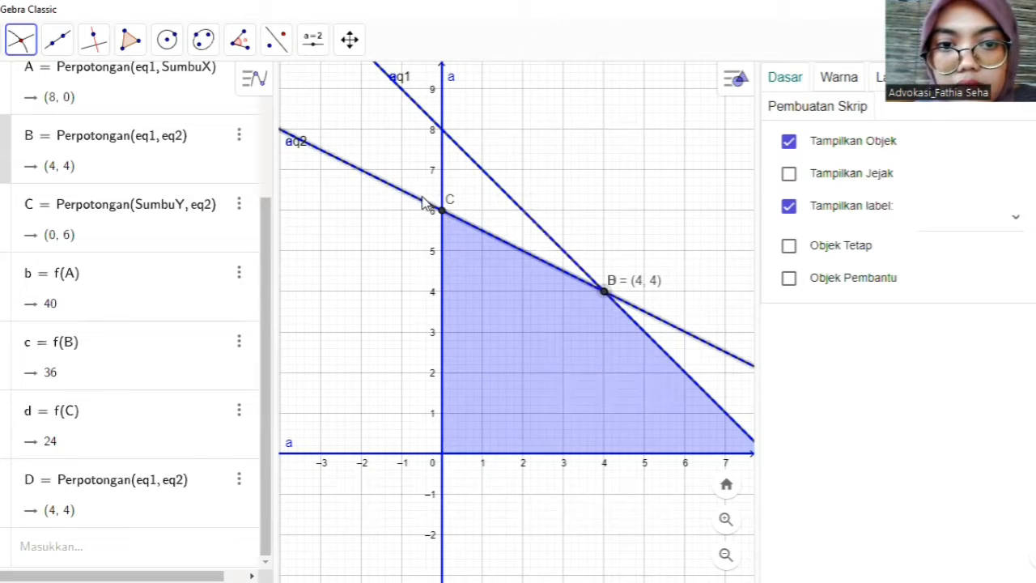
pyautogui.rightClick(442, 212)
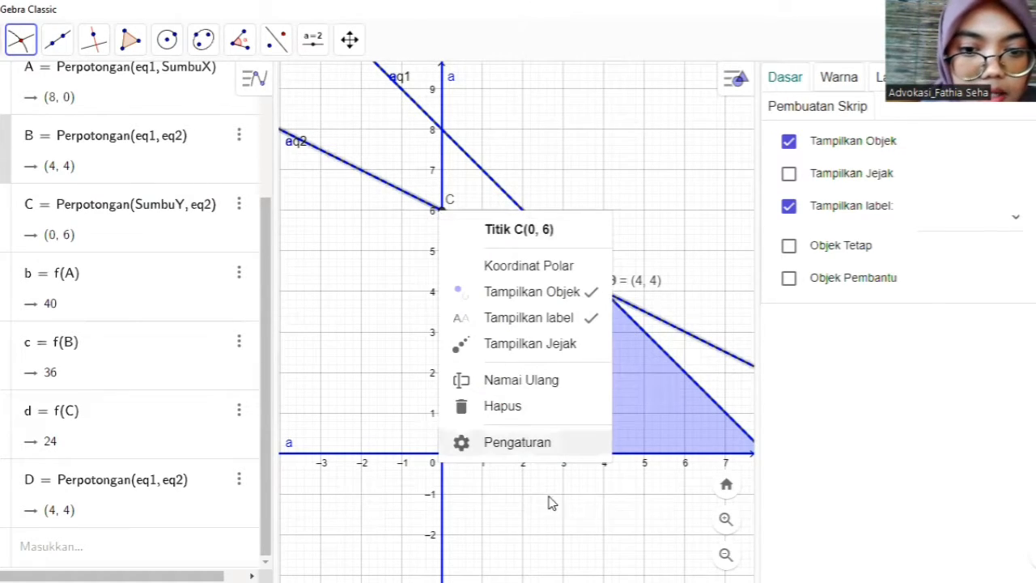
pyautogui.click(534, 455)
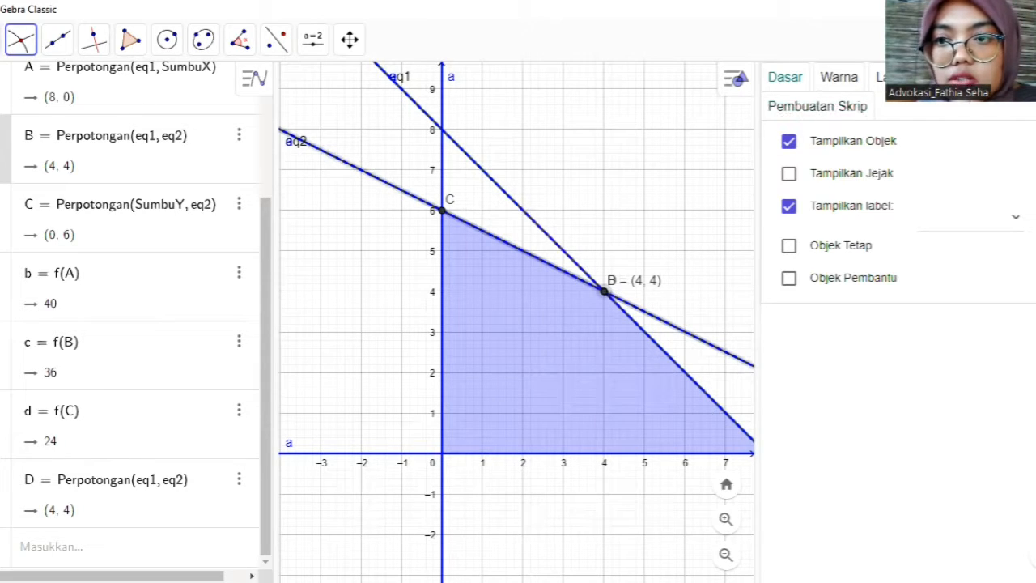
pyautogui.click(1017, 77)
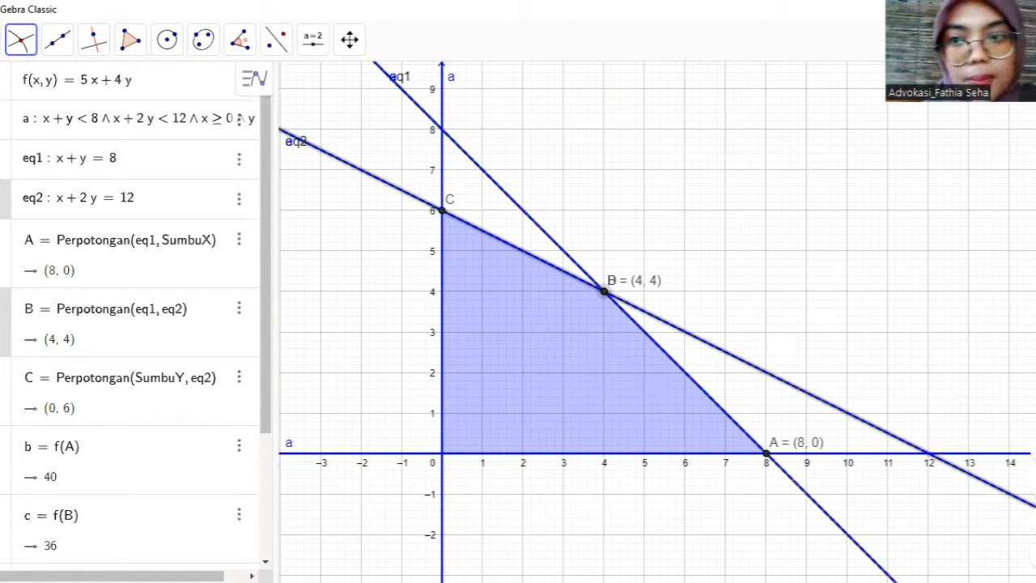
# - Start a new blank construction and discard the current one without saving
pyautogui.click(1016, 39)
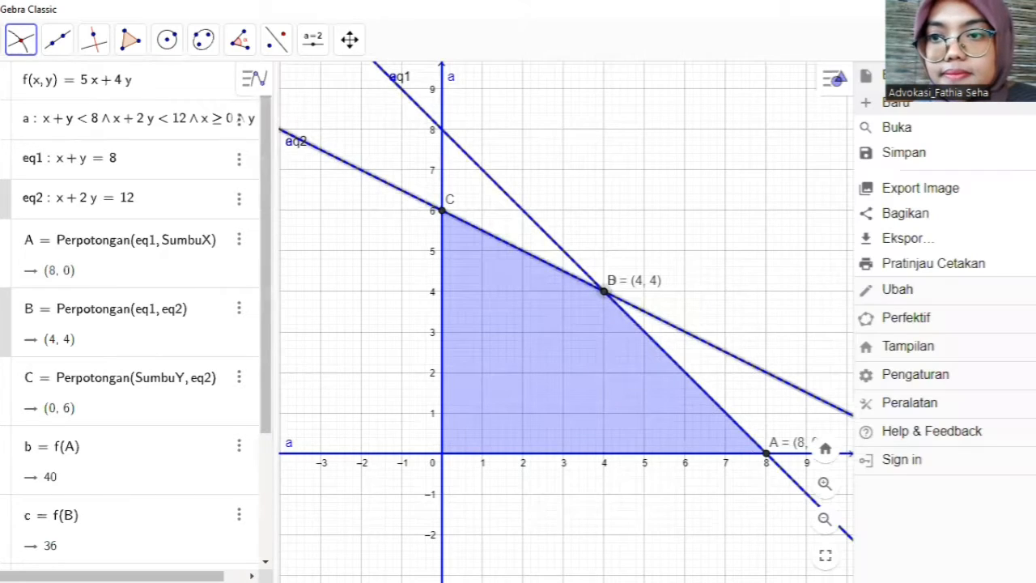
pyautogui.click(899, 103)
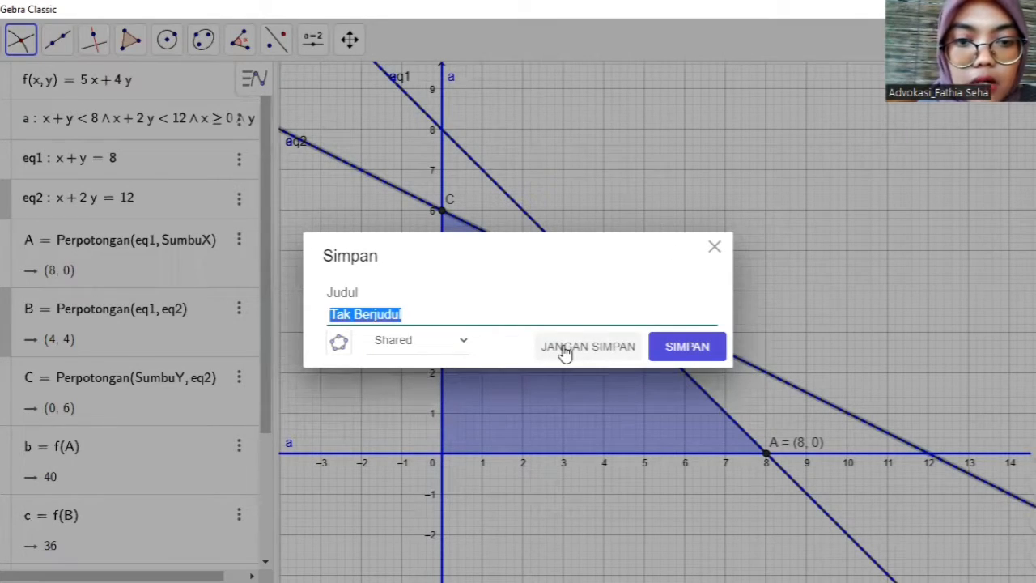
pyautogui.click(564, 348)
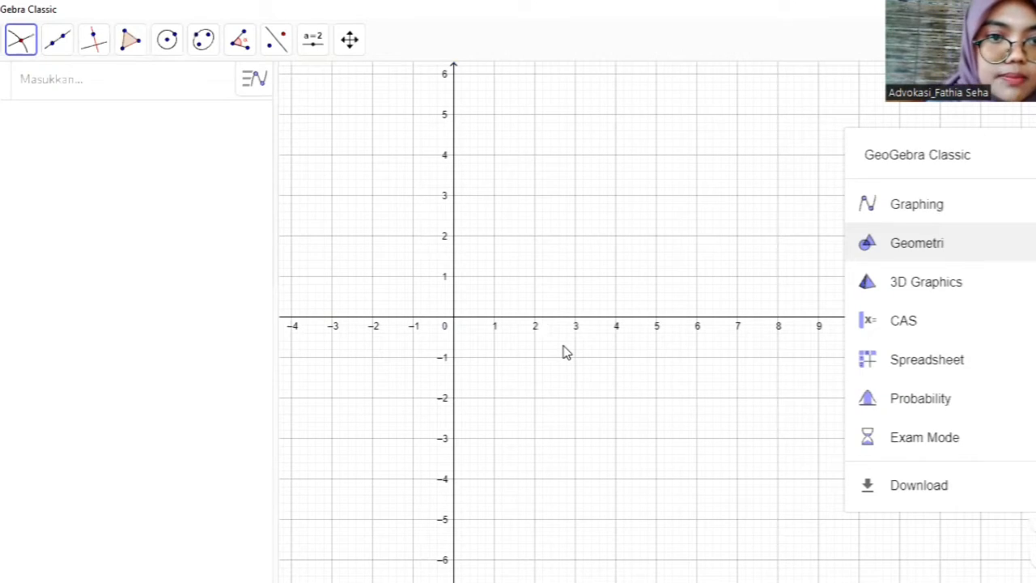
# - Open the graphics view settings (Tampilan Grafik) at the basic (Dasar) dimension settings
pyautogui.click(715, 167)
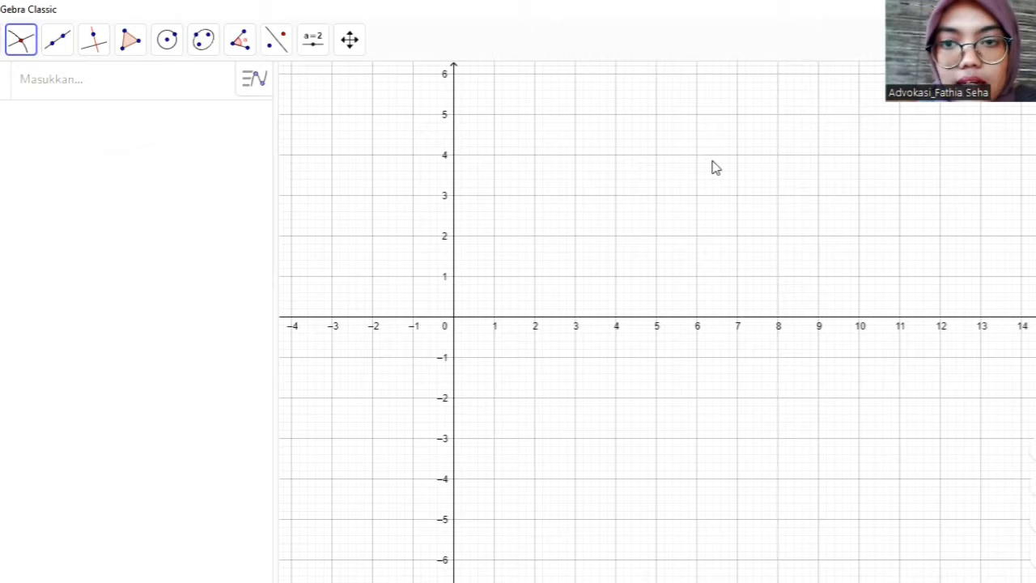
pyautogui.rightClick(715, 168)
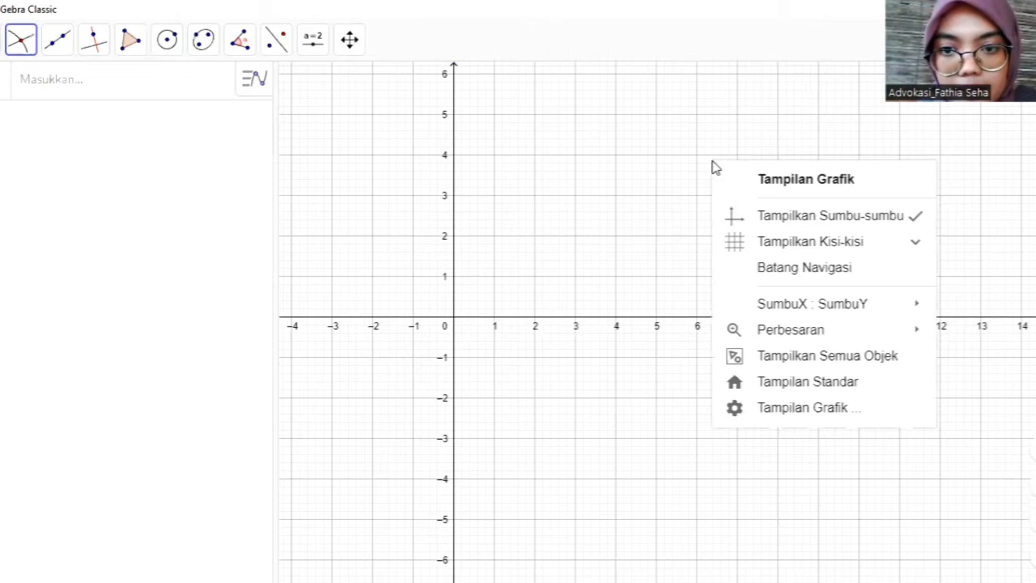
pyautogui.click(805, 409)
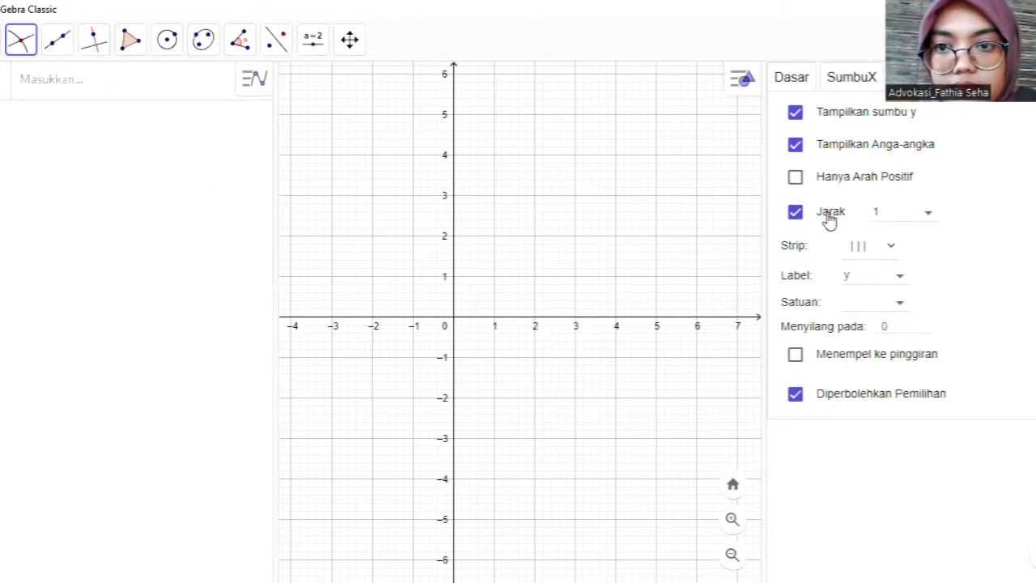
pyautogui.click(799, 87)
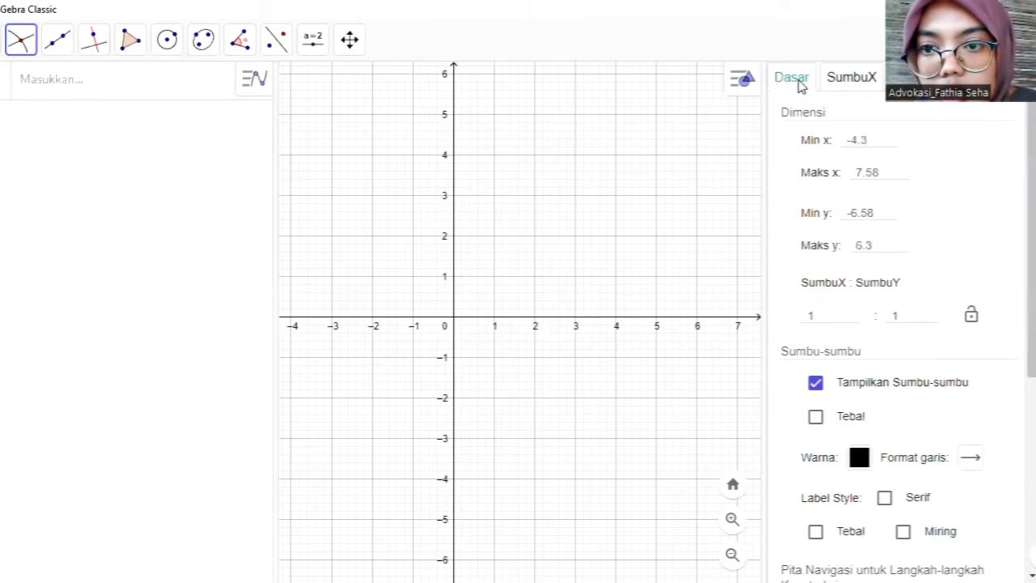
# - Set the minimum x value (Min x) of the graphics view to -100
pyautogui.click(858, 142)
pyautogui.press('BackSpace')
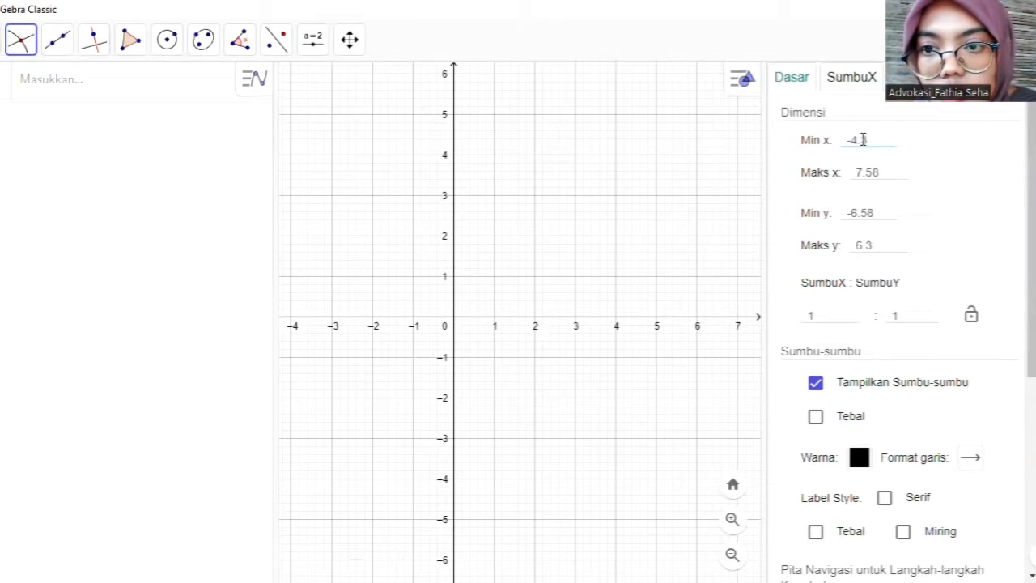
pyautogui.press('Return')
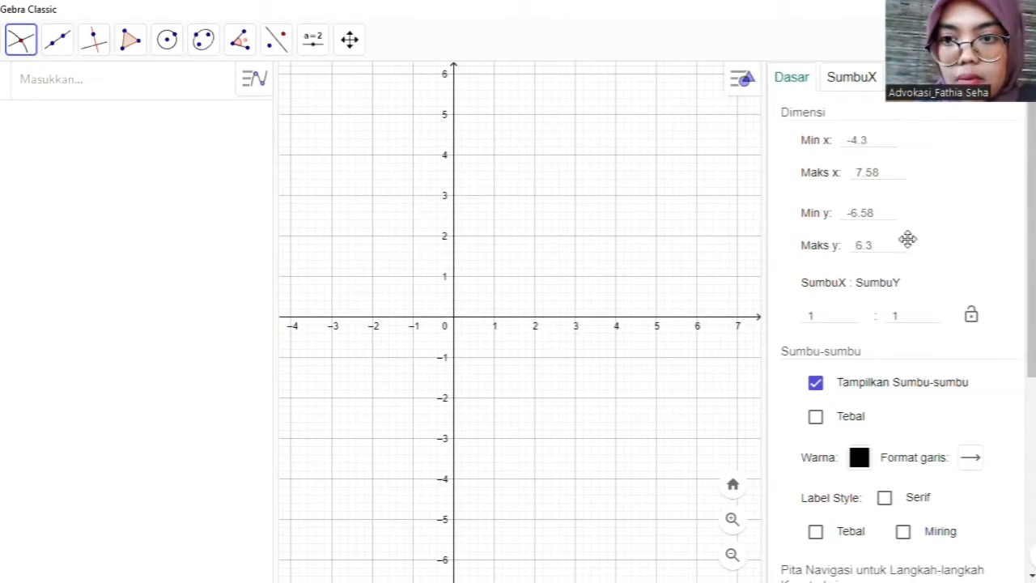
pyautogui.click(876, 139)
pyautogui.press('BackSpace')
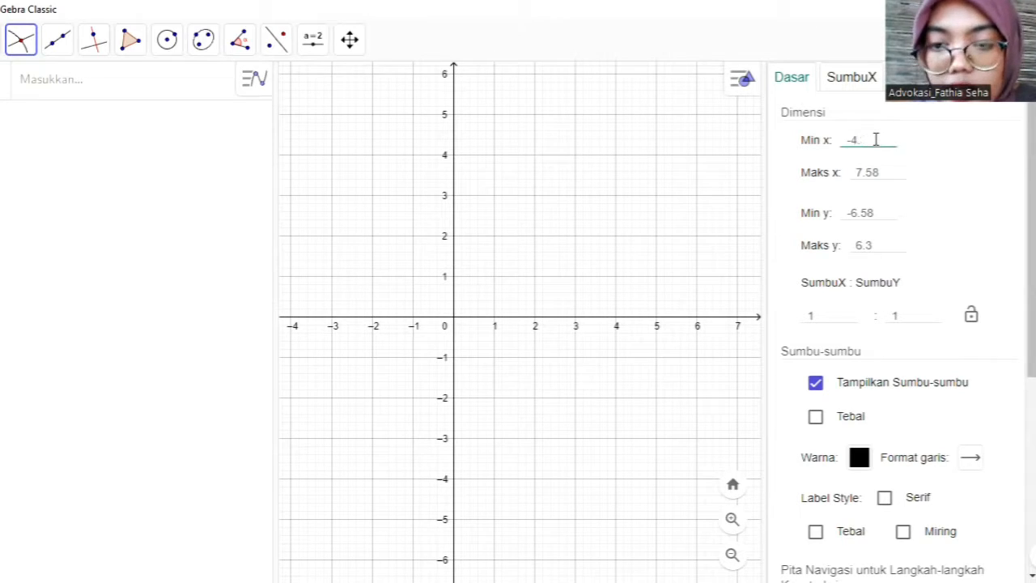
pyautogui.press('BackSpace')
pyautogui.press('BackSpace')
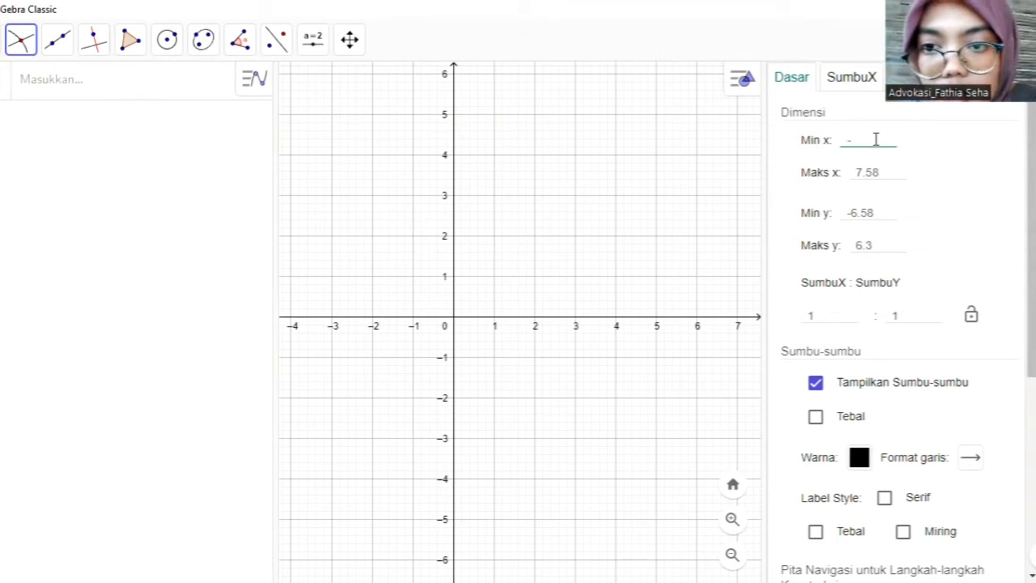
pyautogui.write('100')
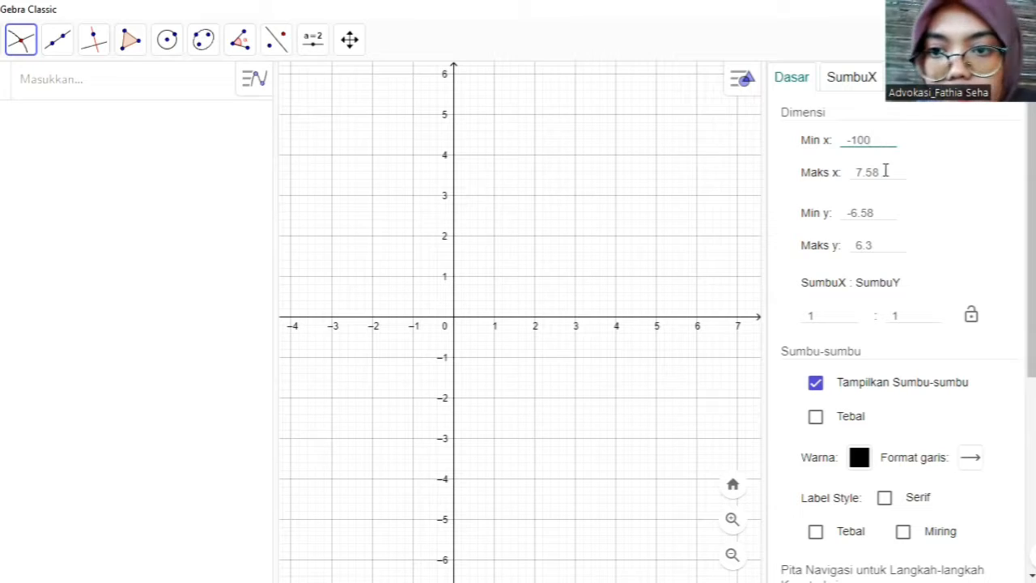
pyautogui.press('BackSpace')
pyautogui.press('BackSpace')
pyautogui.press('BackSpace')
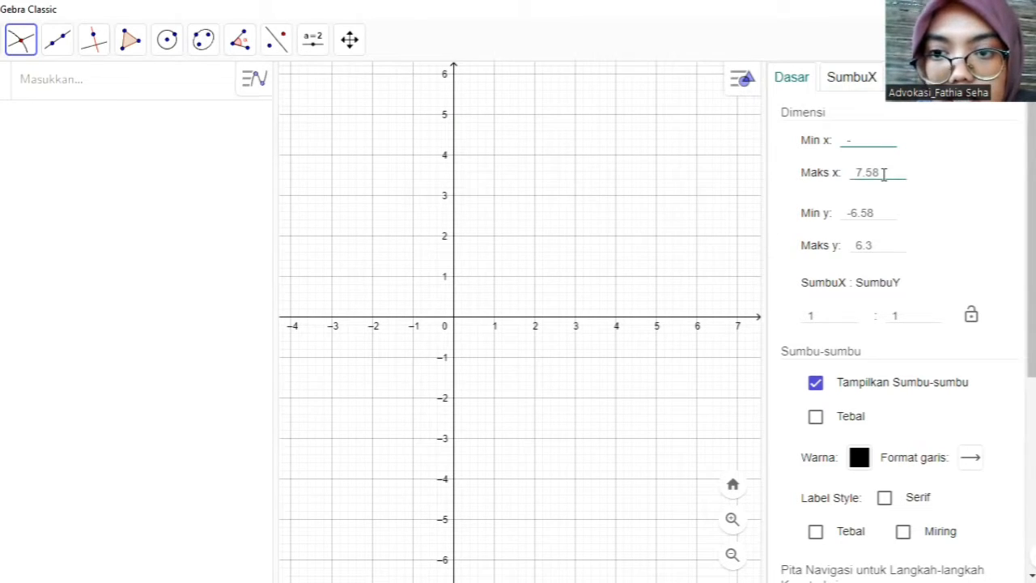
pyautogui.write('199')
pyautogui.press('BackSpace')
pyautogui.press('BackSpace')
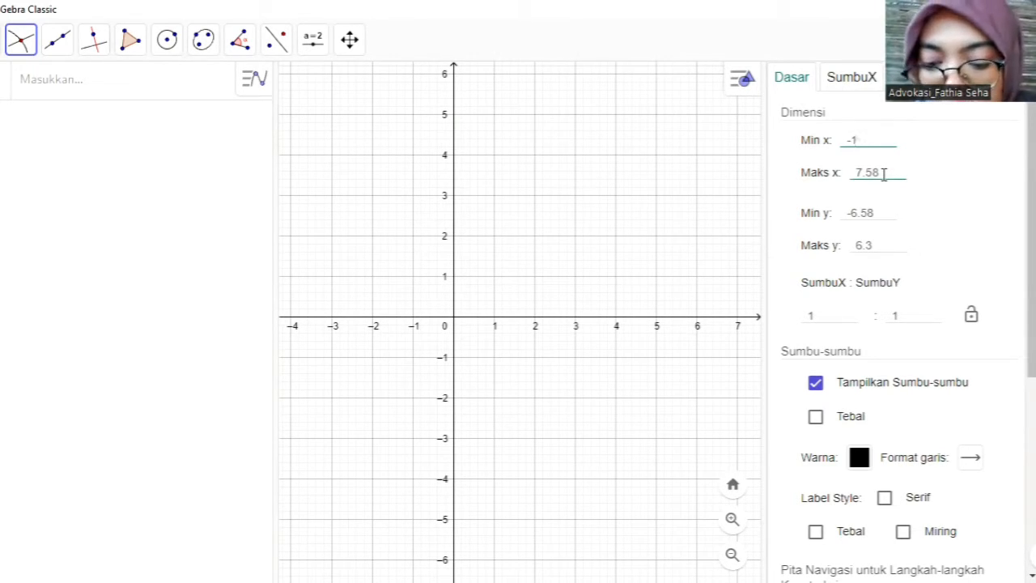
pyautogui.write('00')
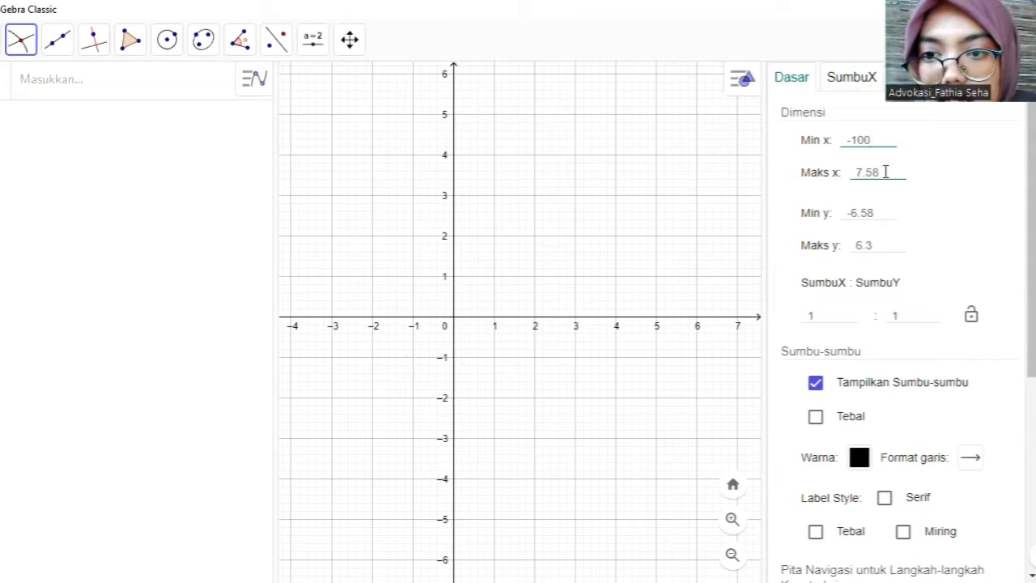
# - Set the maximum x value (Maks x) of the graphics view to 280
pyautogui.click(886, 171)
pyautogui.press('BackSpace')
pyautogui.press('BackSpace')
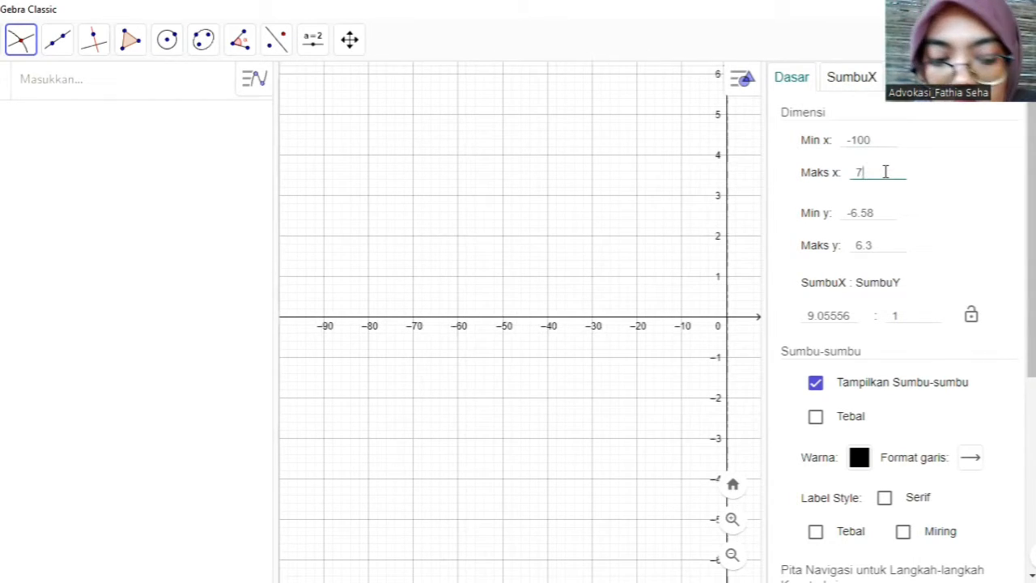
pyautogui.press('BackSpace')
pyautogui.write('280')
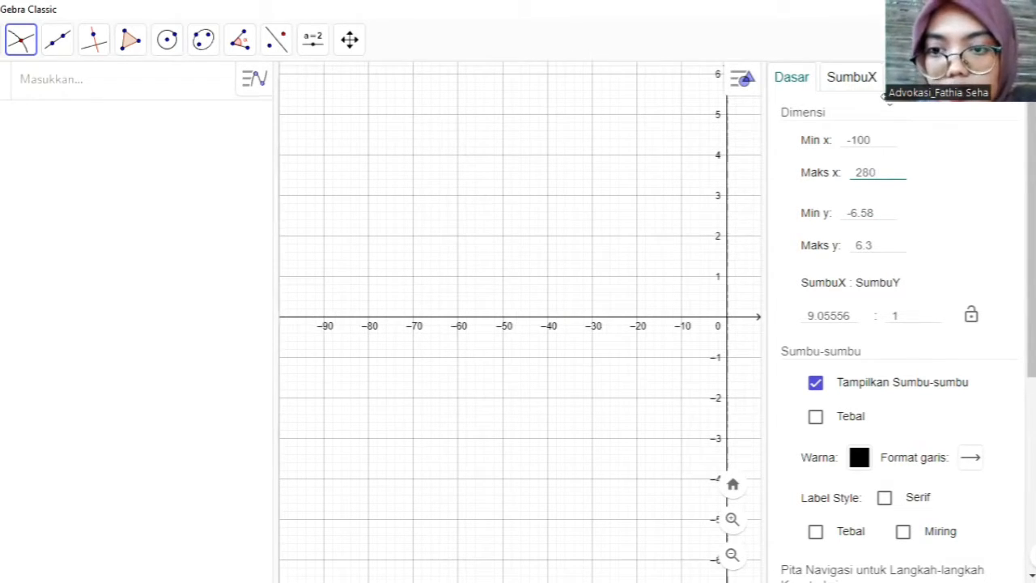
# - Set the vertical range of the graphics view to Min y -5 and Maks y 5
pyautogui.click(881, 214)
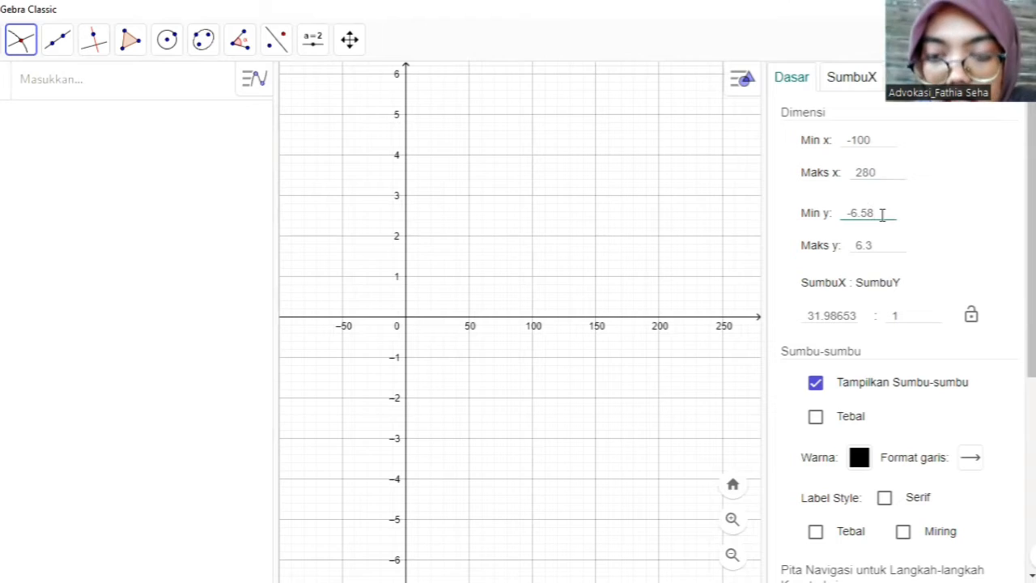
pyautogui.press('BackSpace')
pyautogui.press('BackSpace')
pyautogui.press('BackSpace')
pyautogui.press('BackSpace')
pyautogui.write('5')
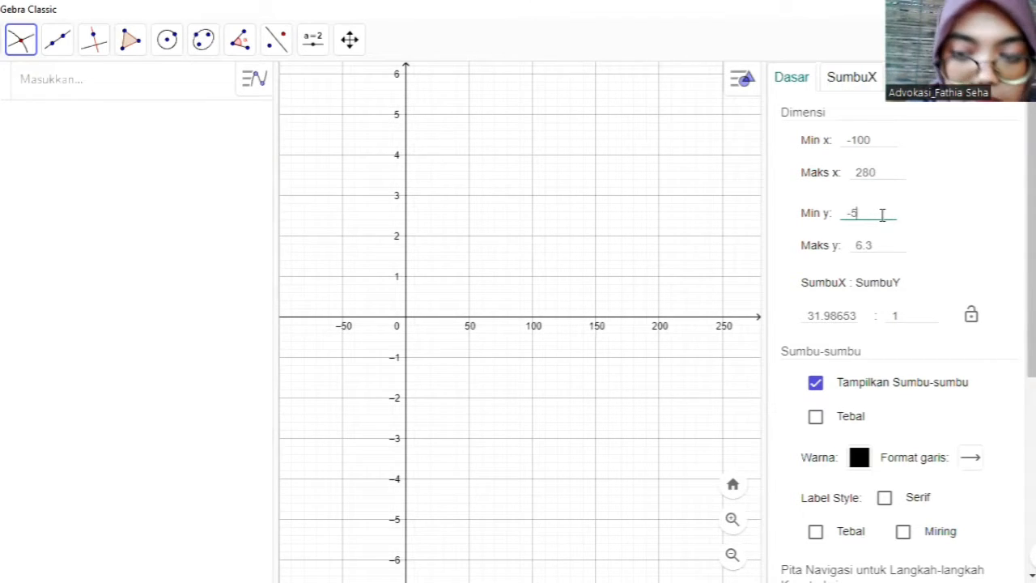
pyautogui.click(883, 242)
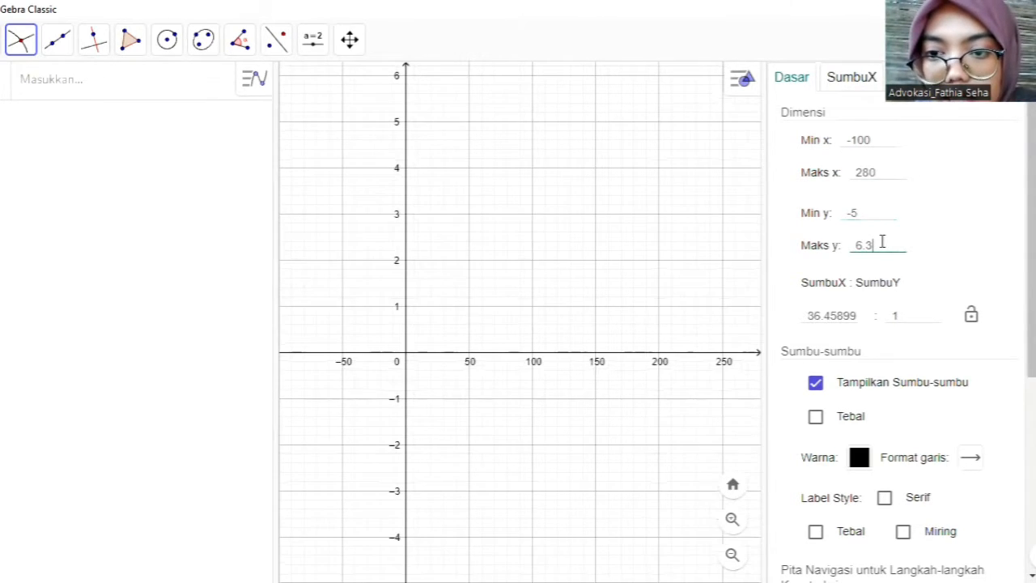
pyautogui.press('BackSpace')
pyautogui.press('BackSpace')
pyautogui.press('BackSpace')
pyautogui.write('5')
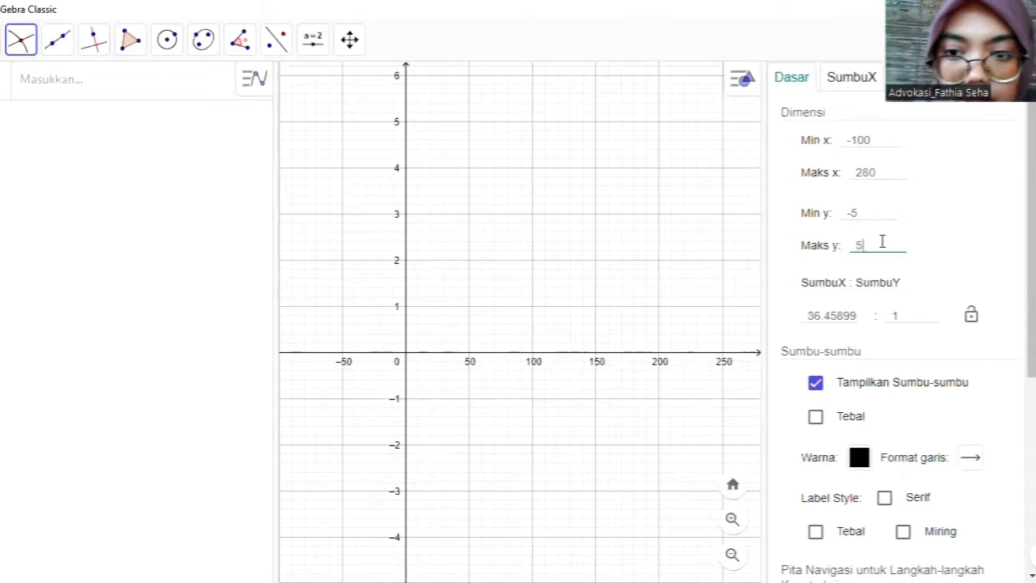
# - Check the x-axis and y-axis settings, including spacing and units, and close the settings view
pyautogui.click(837, 84)
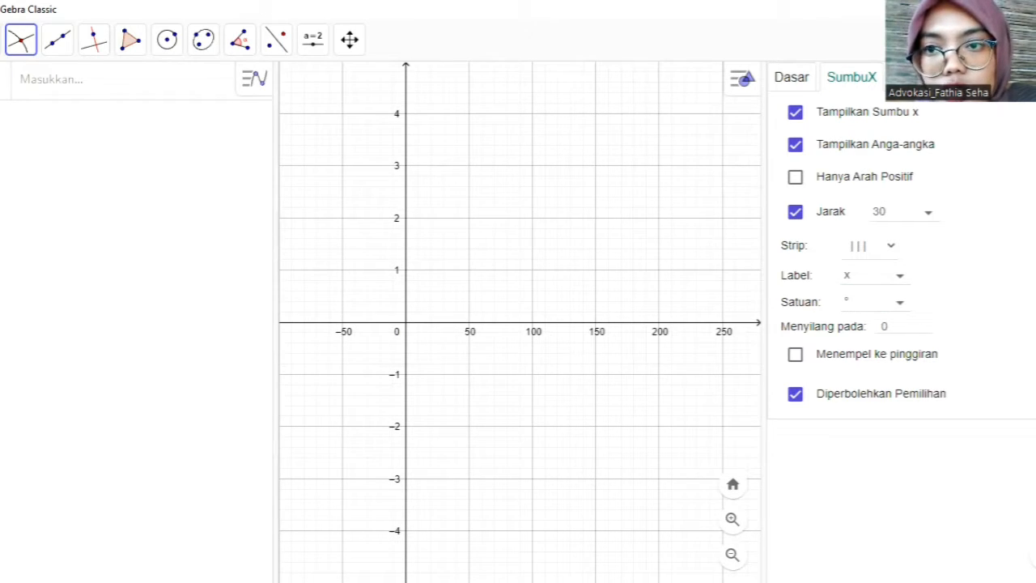
pyautogui.click(912, 78)
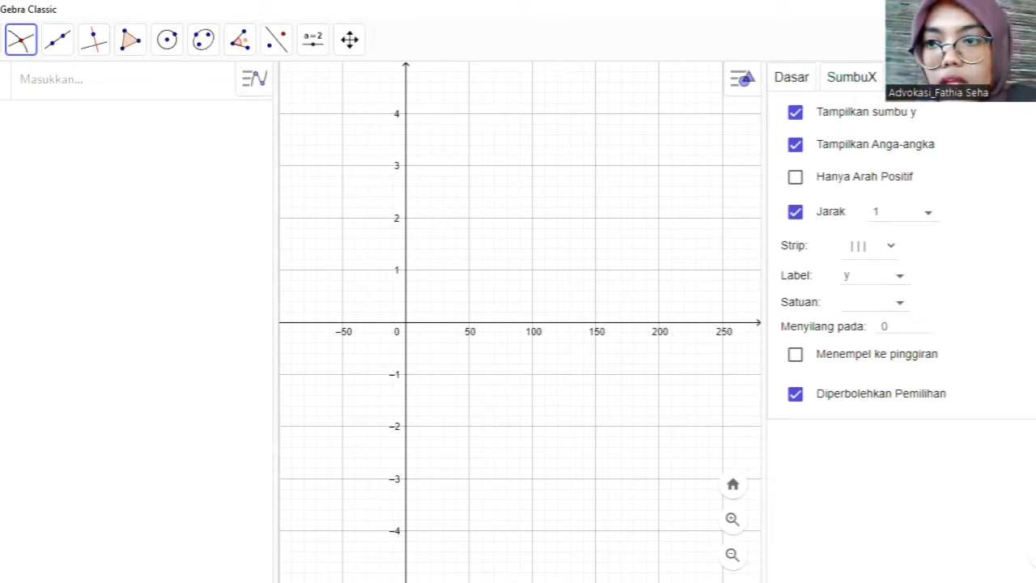
pyautogui.click(1032, 78)
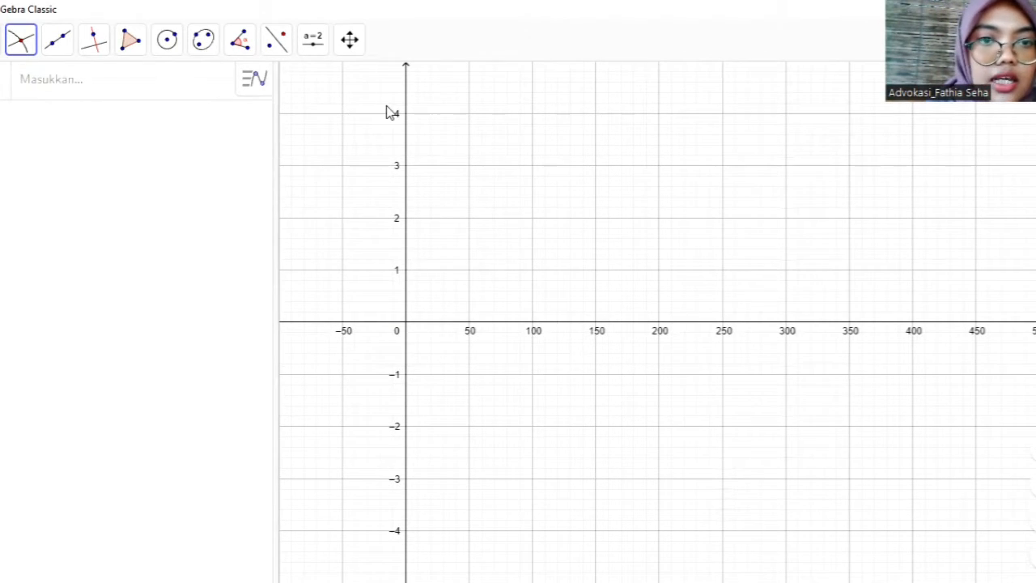
# - Write the function y = 2 sin(x) as a new algebra entry
pyautogui.click(352, 46)
pyautogui.click(383, 88)
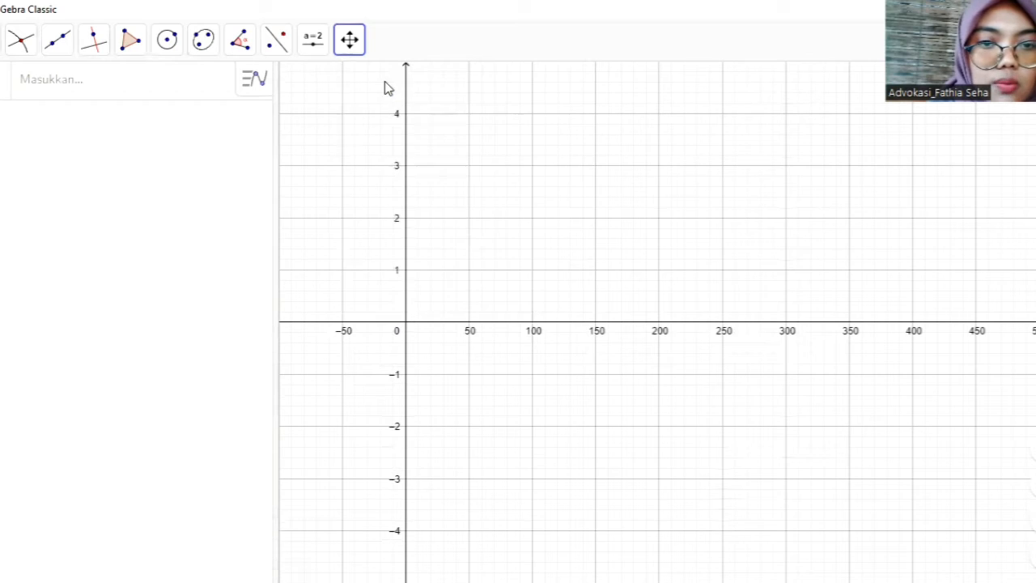
pyautogui.moveTo(523, 431); pyautogui.dragTo(618, 528)
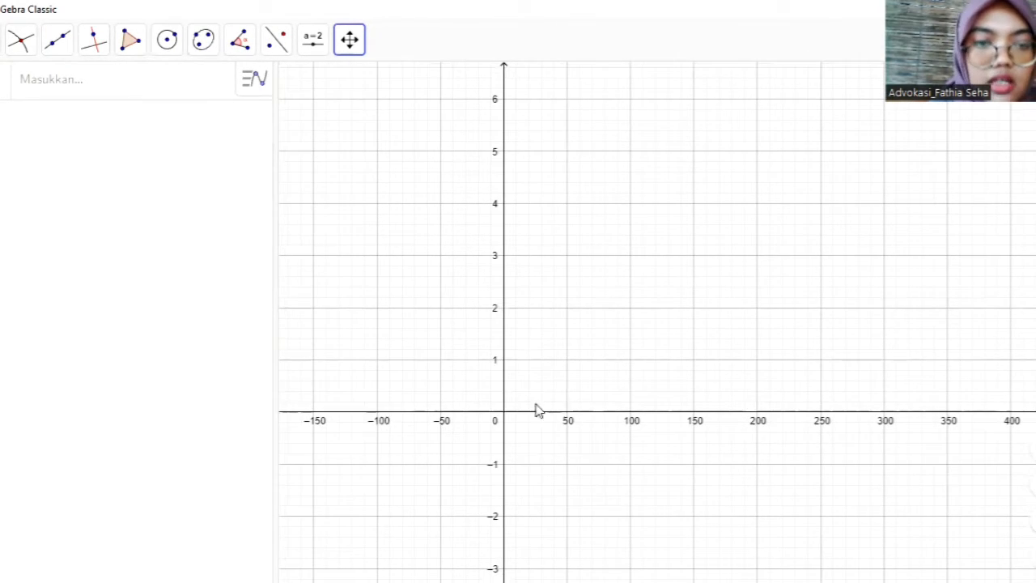
pyautogui.click(130, 90)
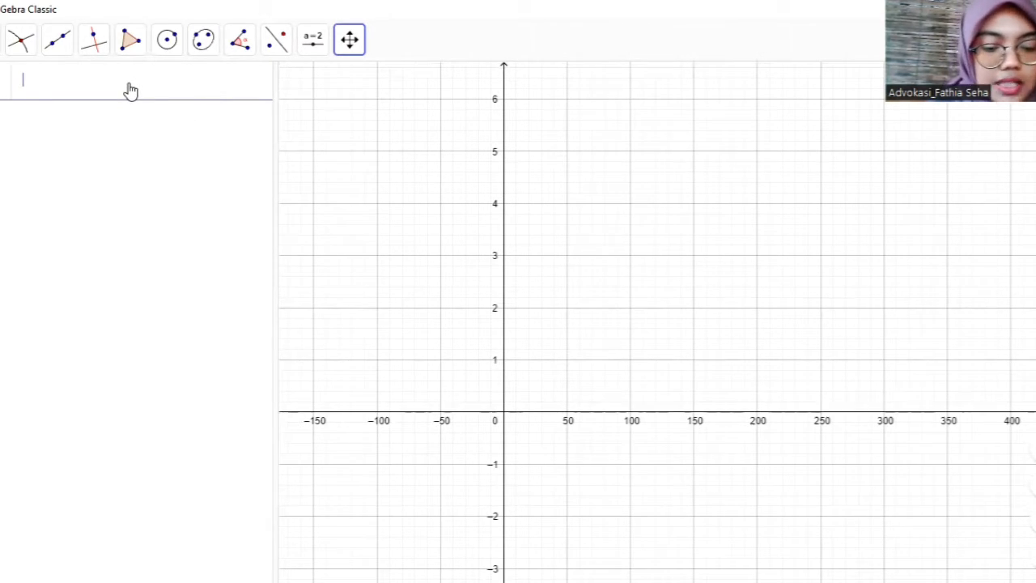
pyautogui.write('y =')
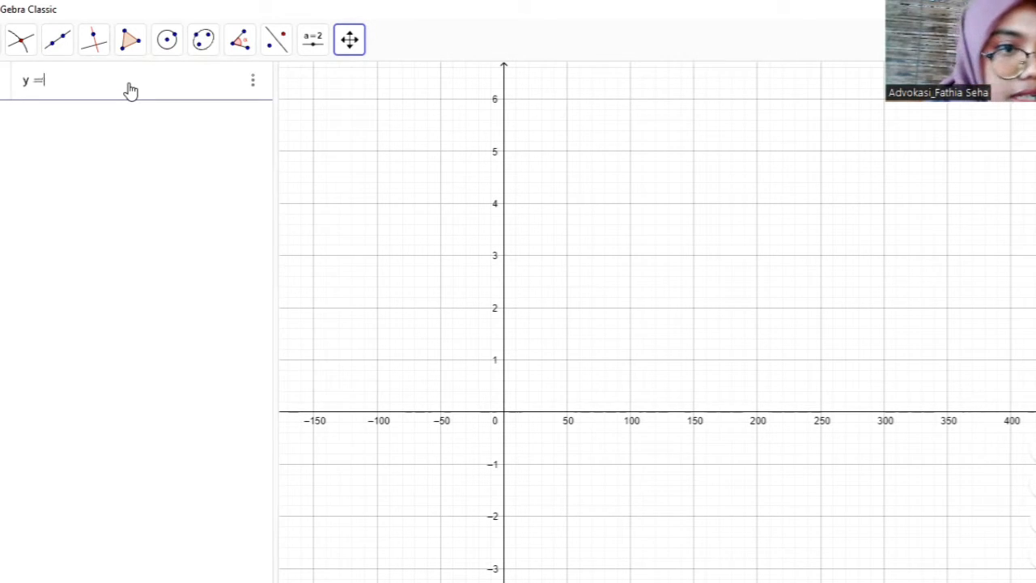
pyautogui.write(' 2 si')
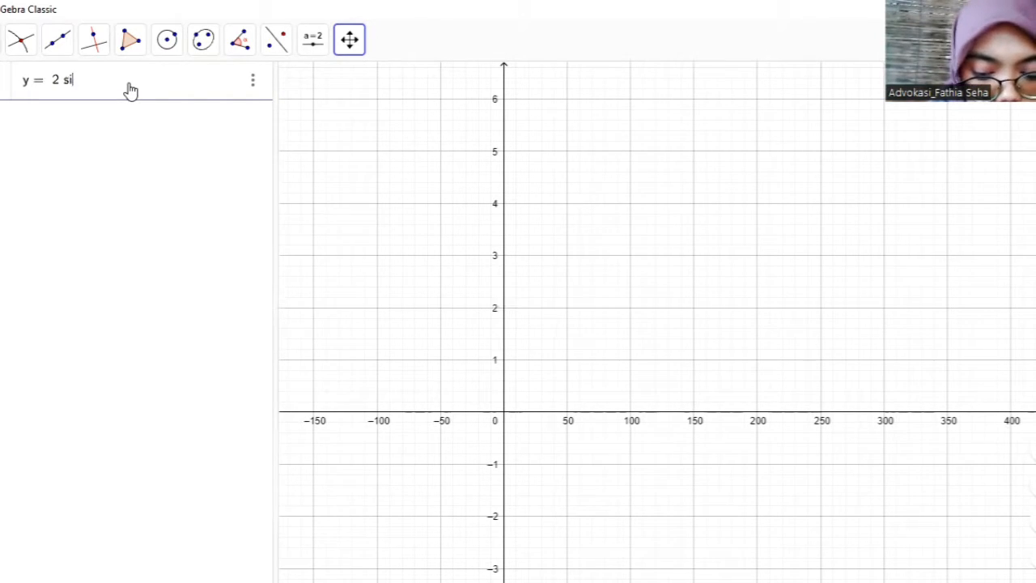
pyautogui.write('n(')
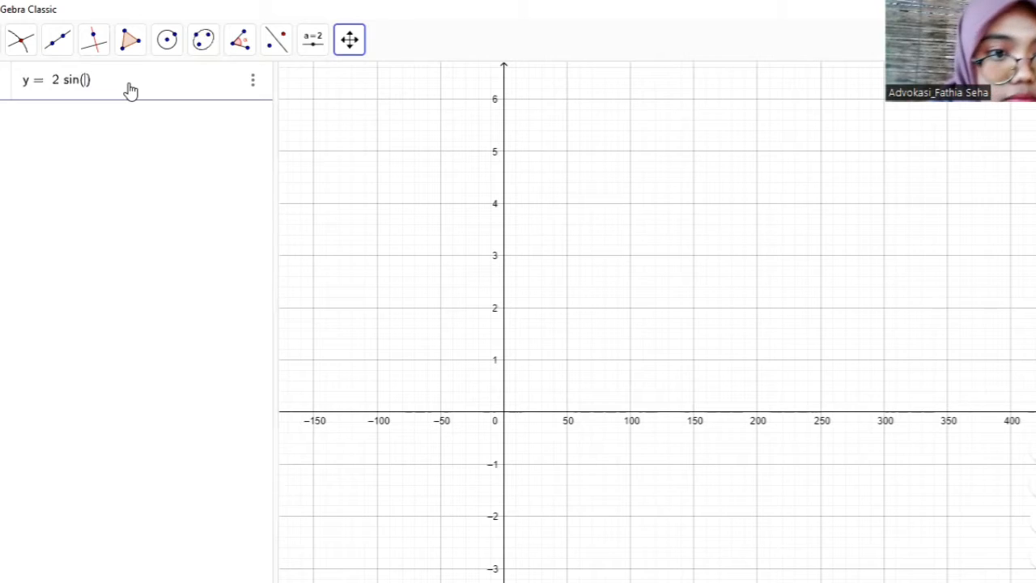
pyautogui.write('x')
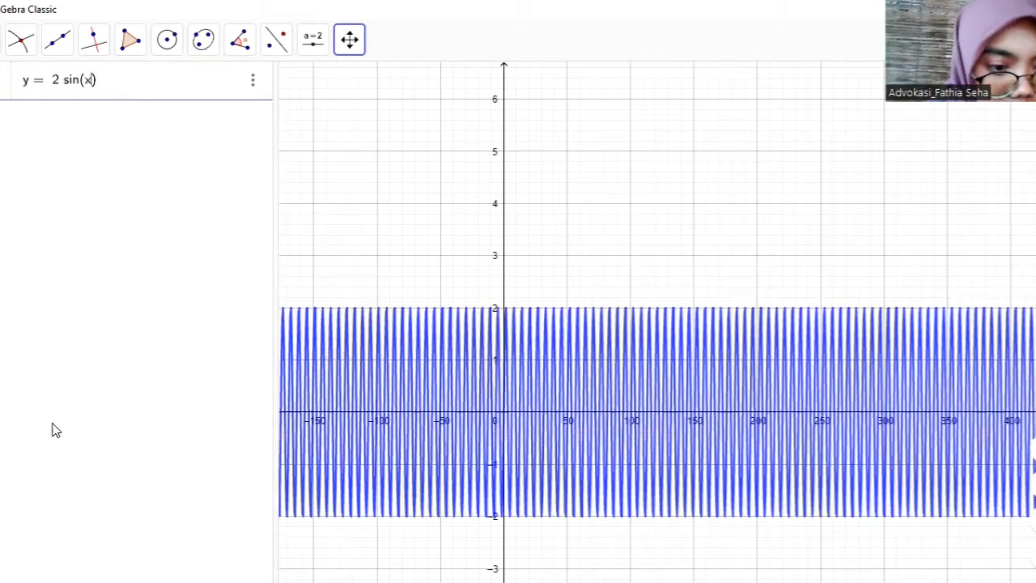
# - Extend the sine argument to x° + 30° with degree symbols and confirm the function y = 2 sin(x° + 30°)
pyautogui.click(3, 567)
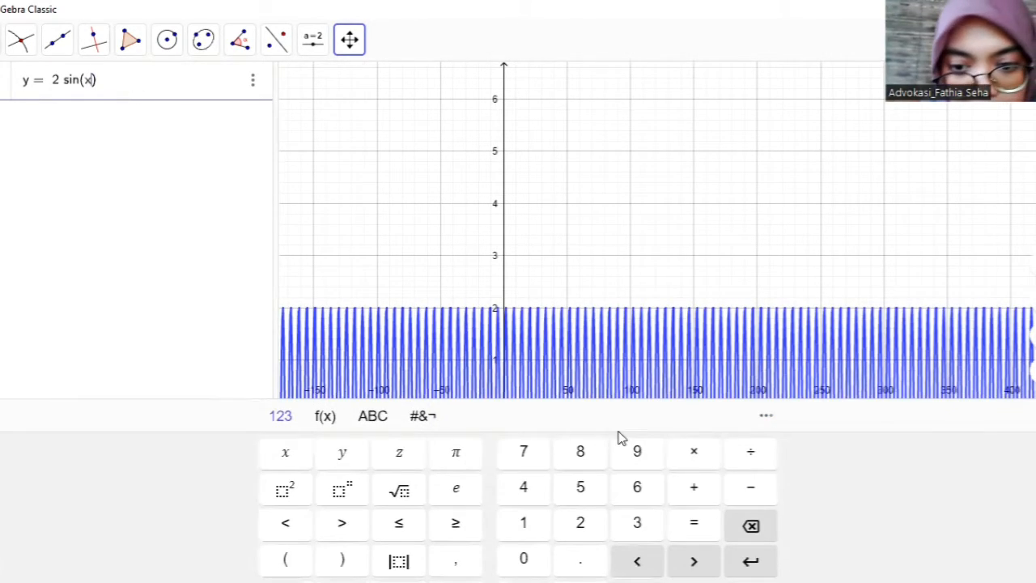
pyautogui.click(334, 419)
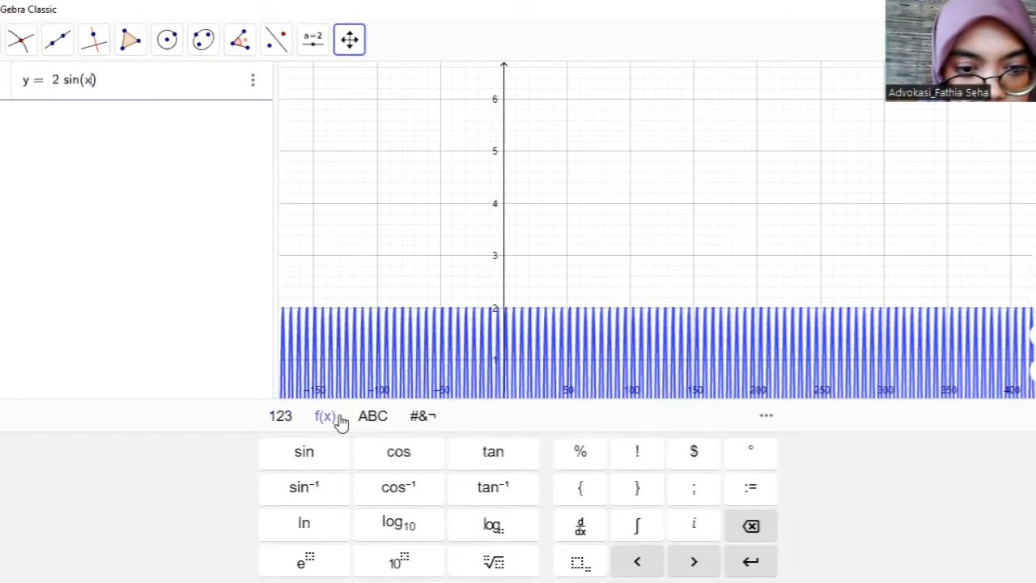
pyautogui.click(746, 459)
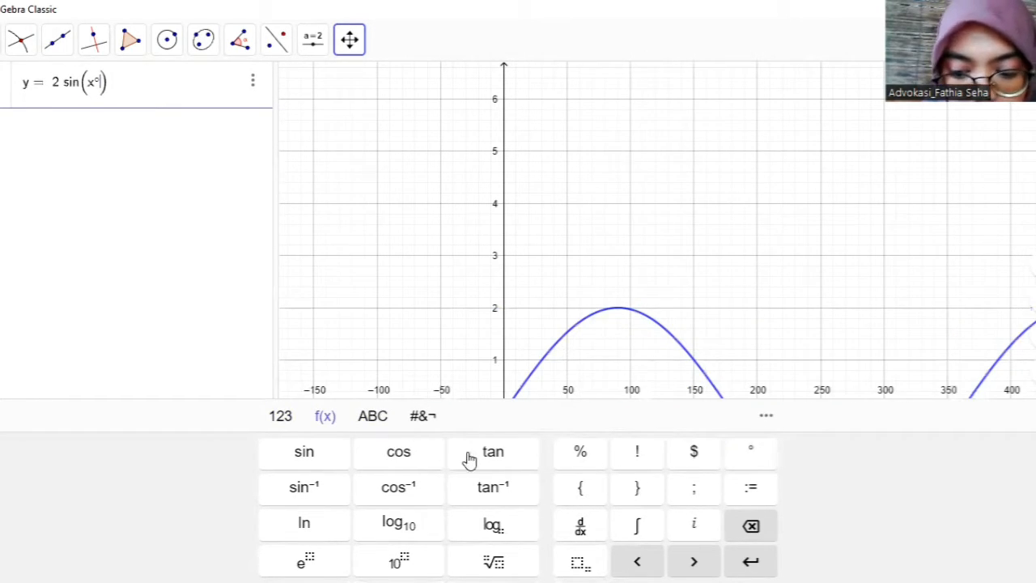
pyautogui.write('+ 3')
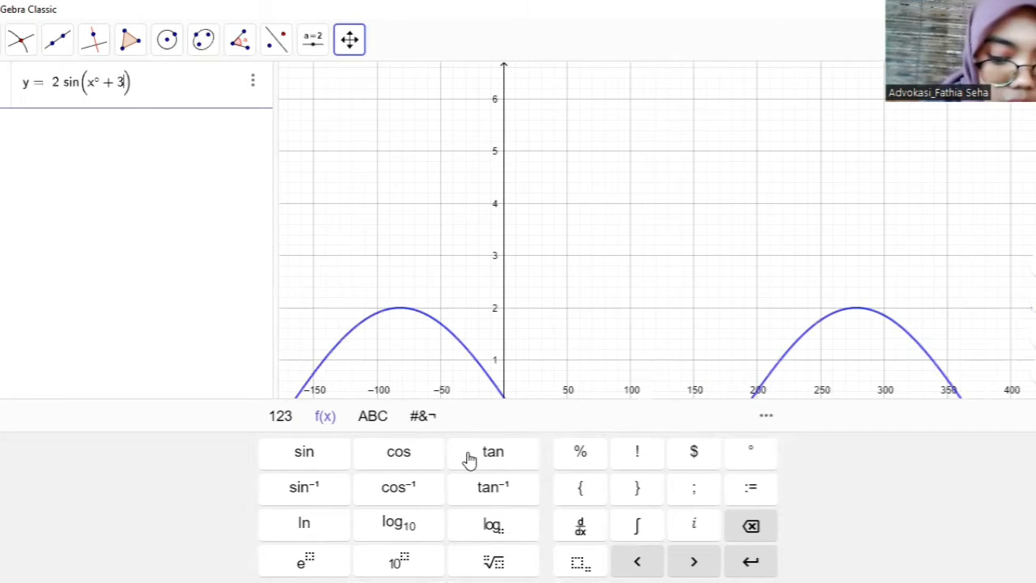
pyautogui.write('0')
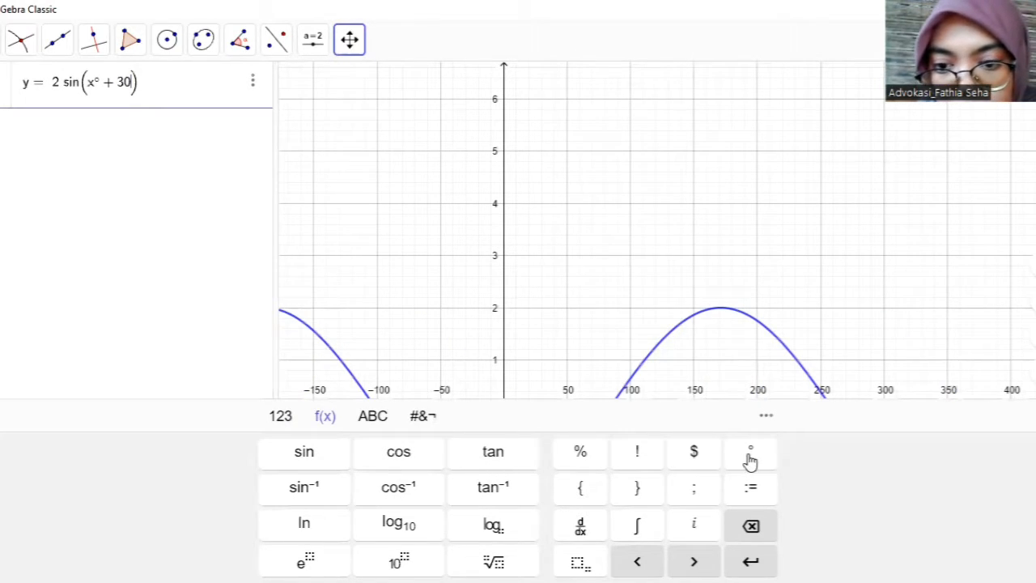
pyautogui.click(750, 457)
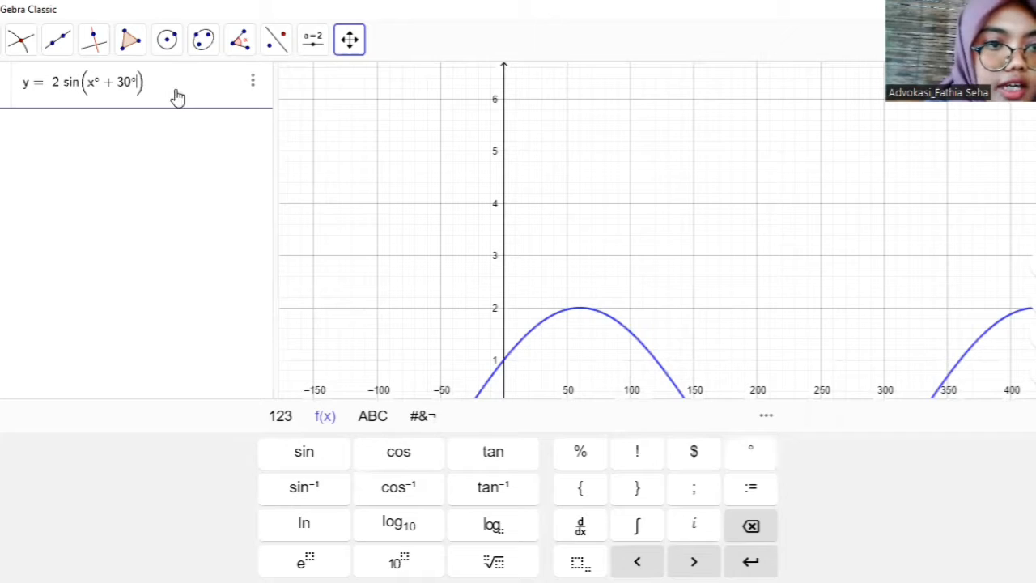
pyautogui.press('Return')
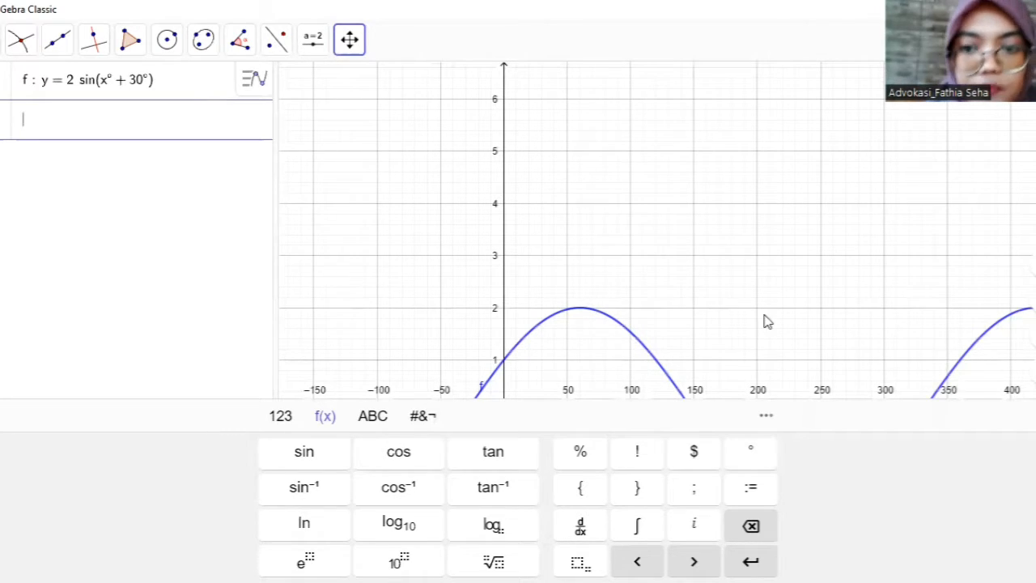
# - Mark the sine curve's intersections with the x-axis at x = -30, 150 and 330, and with the y-axis at (0, 1)
pyautogui.click(1033, 415)
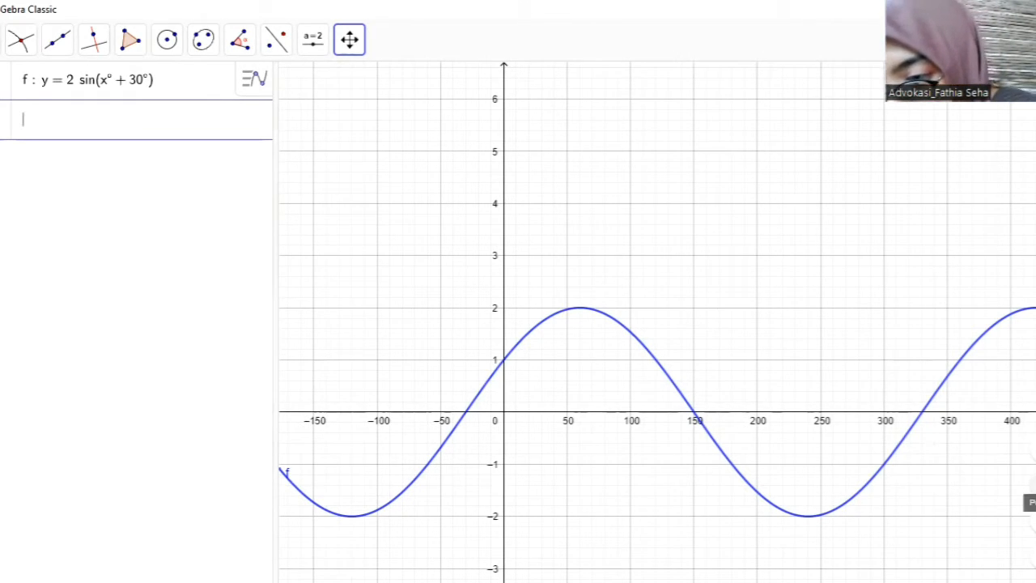
pyautogui.click(1035, 519)
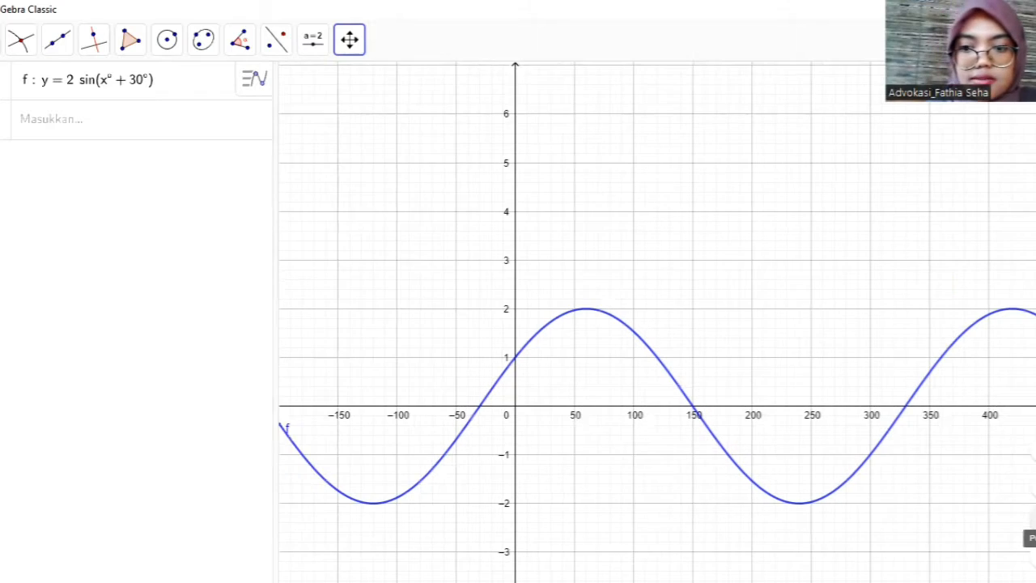
pyautogui.click(1035, 520)
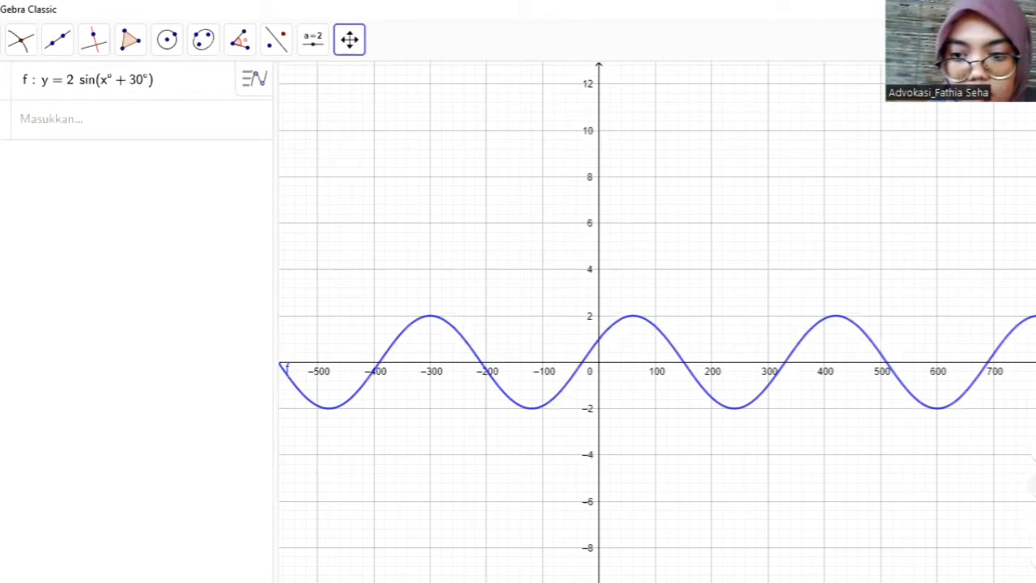
pyautogui.click(1035, 484)
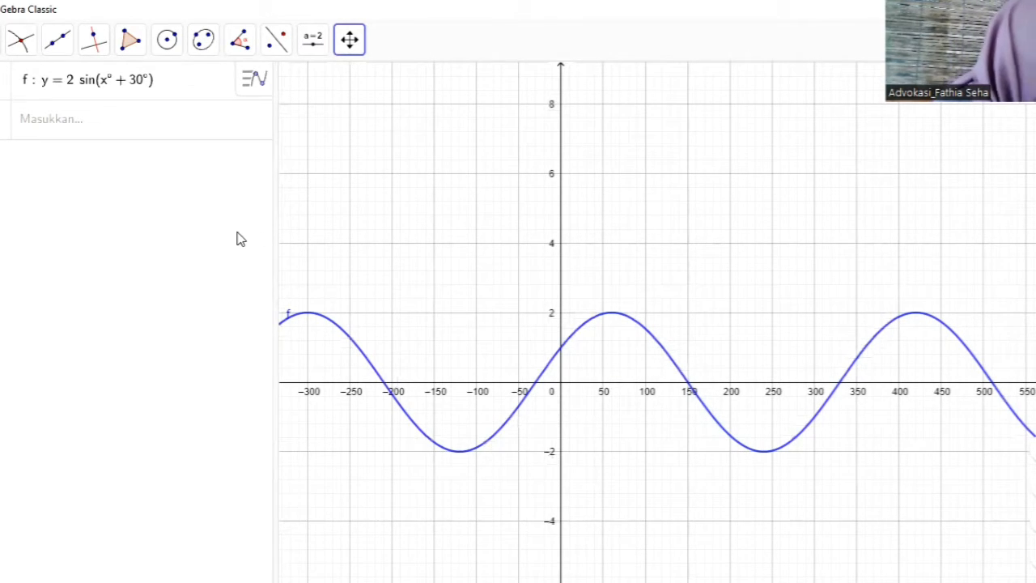
pyautogui.click(22, 50)
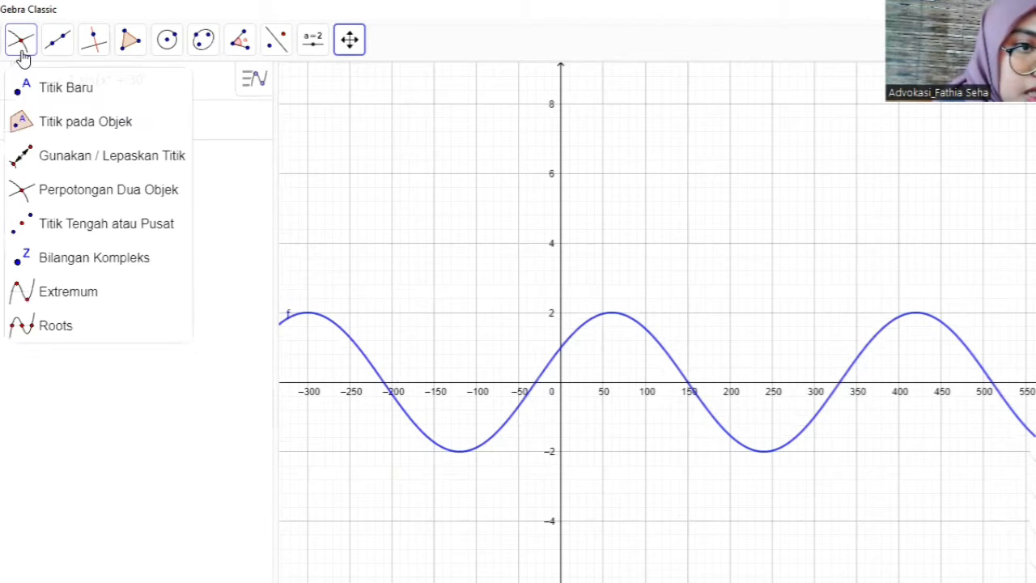
pyautogui.click(72, 190)
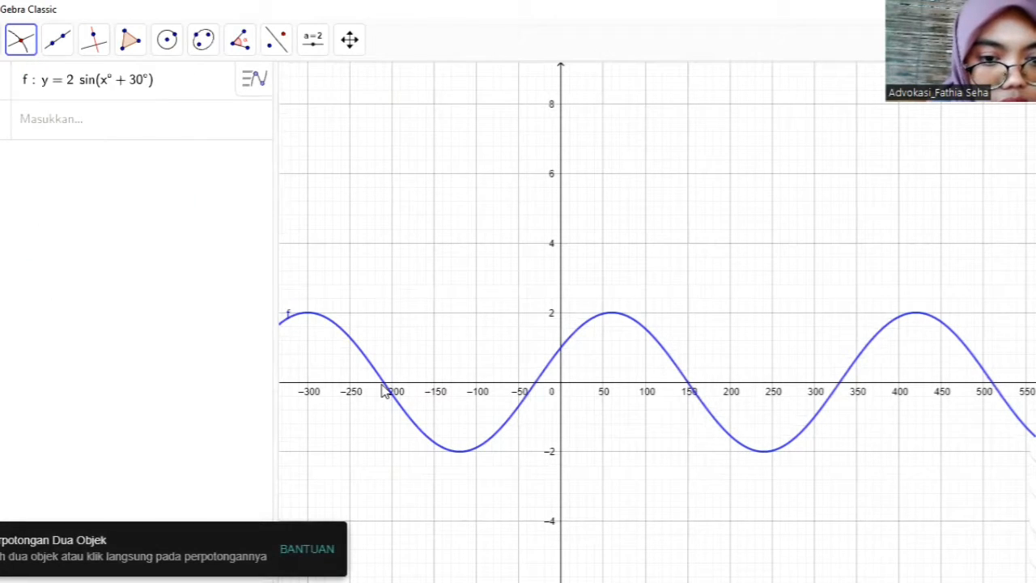
pyautogui.click(536, 392)
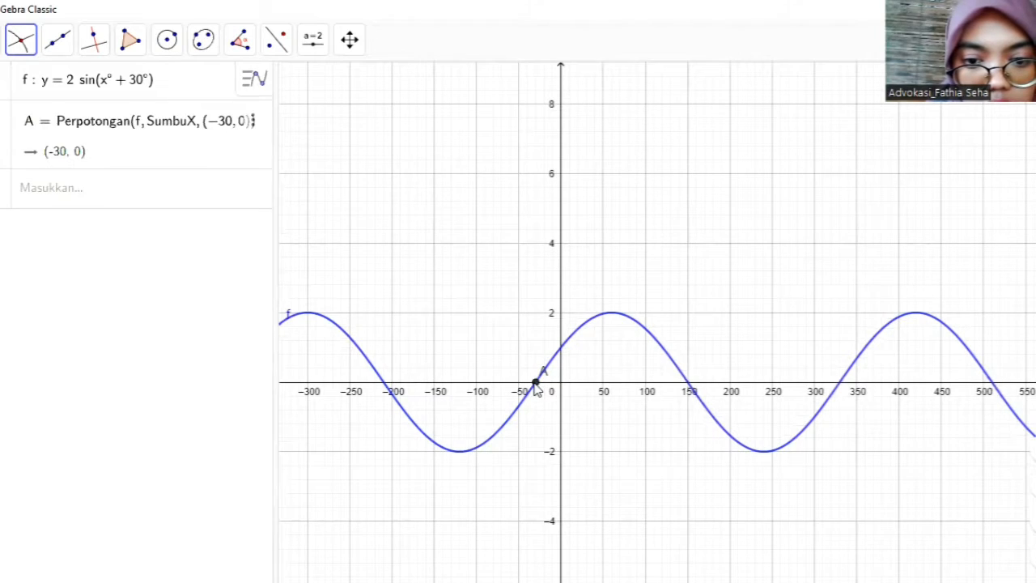
pyautogui.click(687, 388)
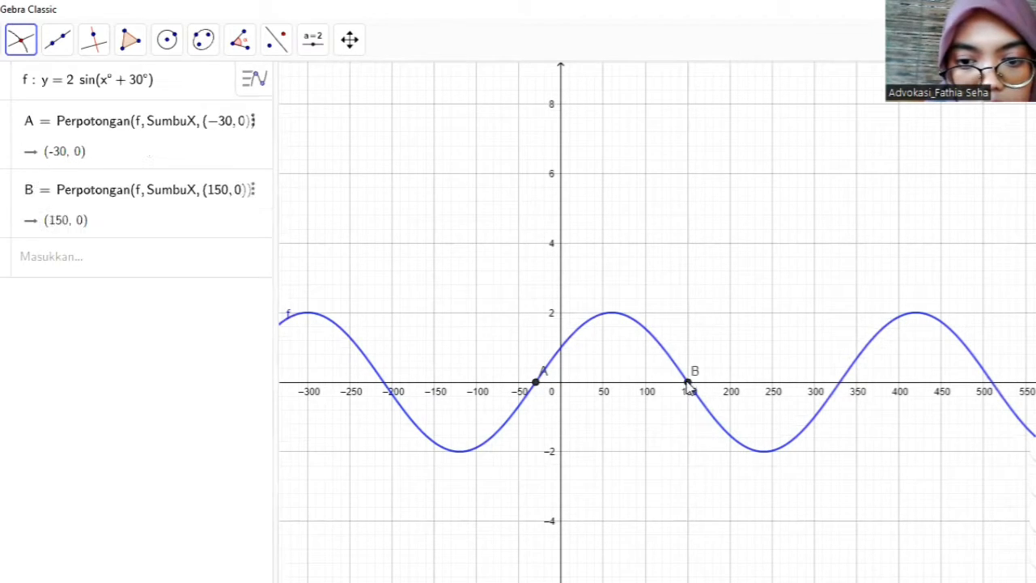
pyautogui.click(562, 351)
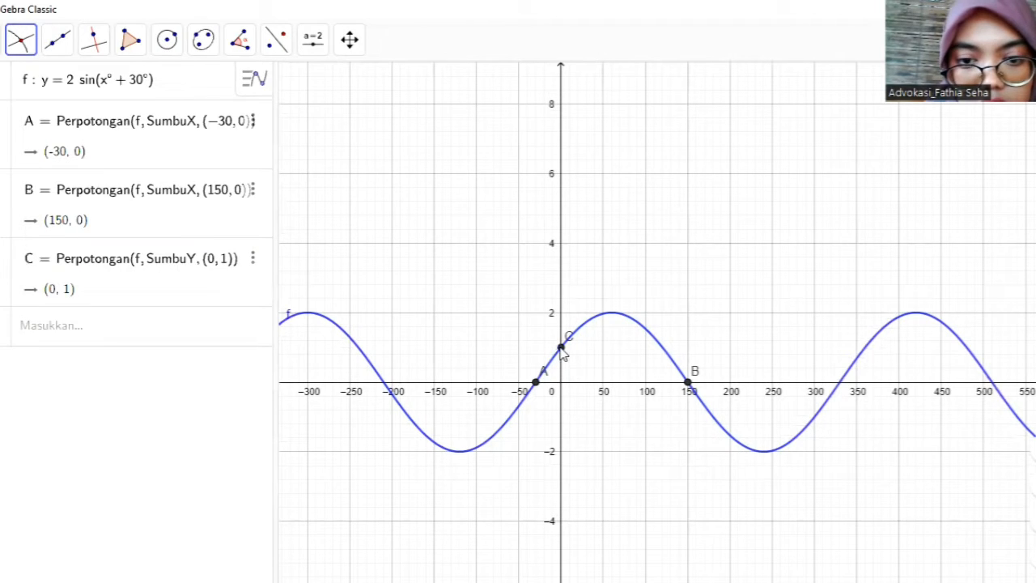
pyautogui.click(839, 385)
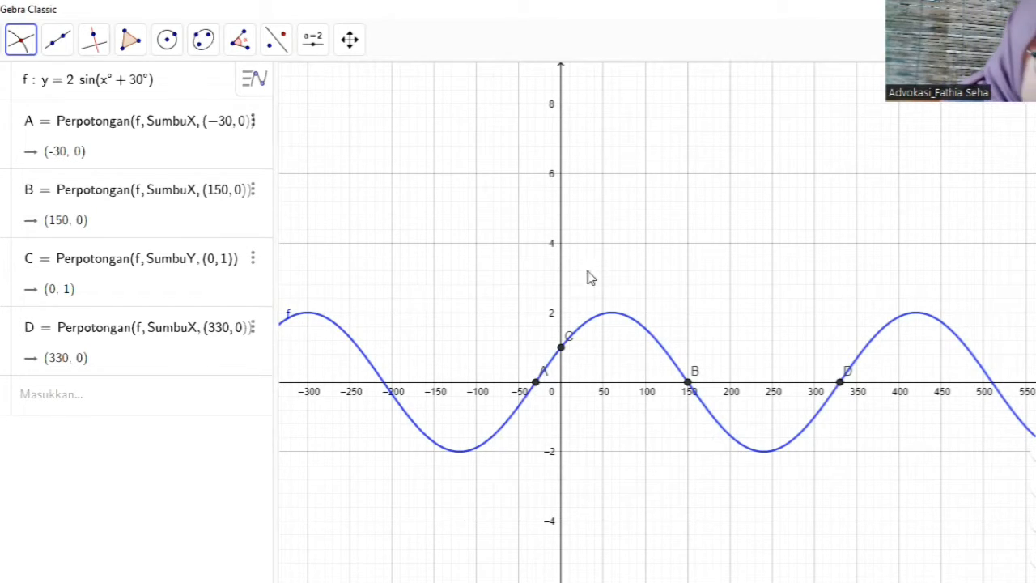
# - Mark the extreme points of the sine curve with the Extremum tool and widen the graphics view
pyautogui.click(22, 47)
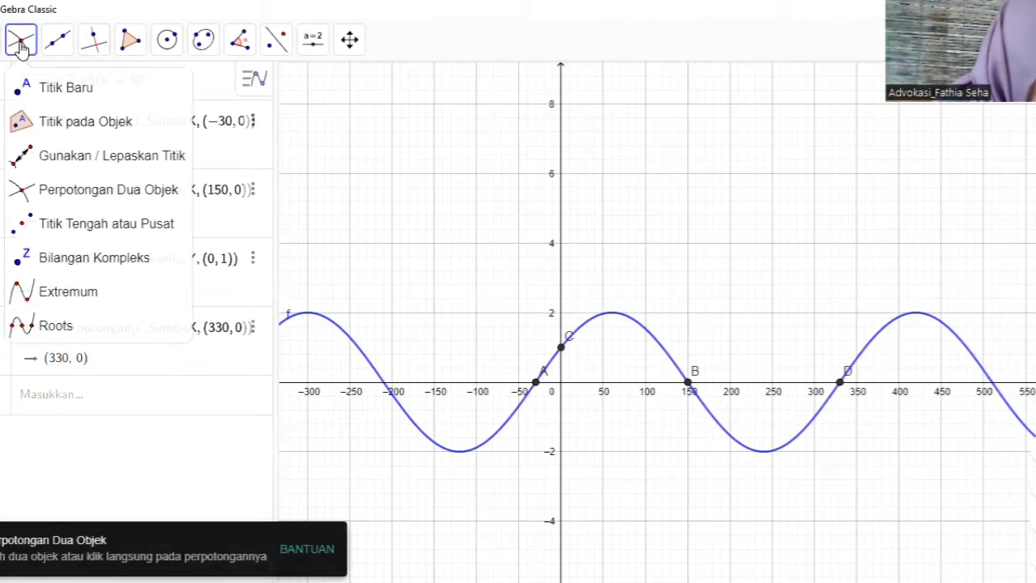
pyautogui.click(66, 293)
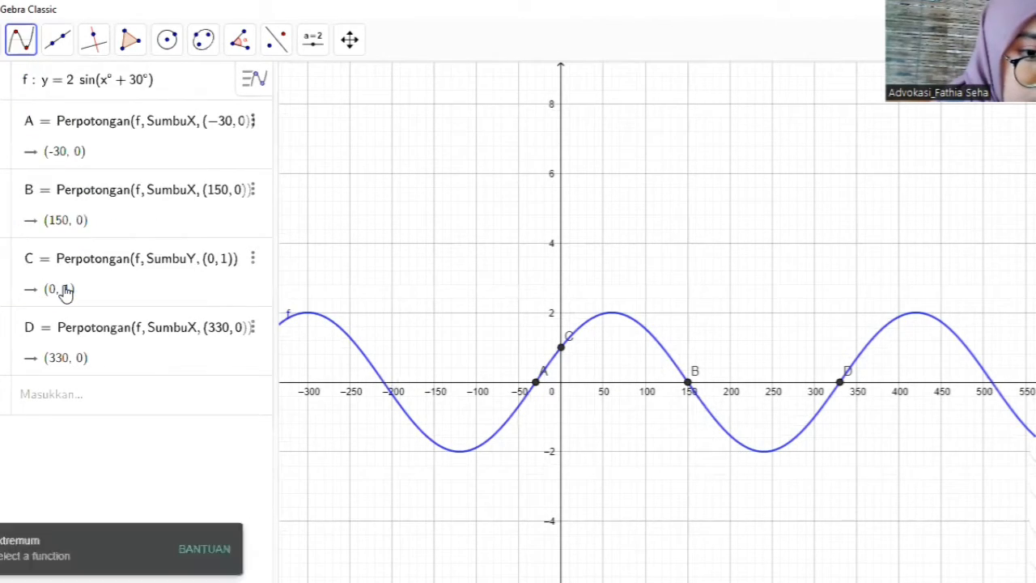
pyautogui.click(612, 320)
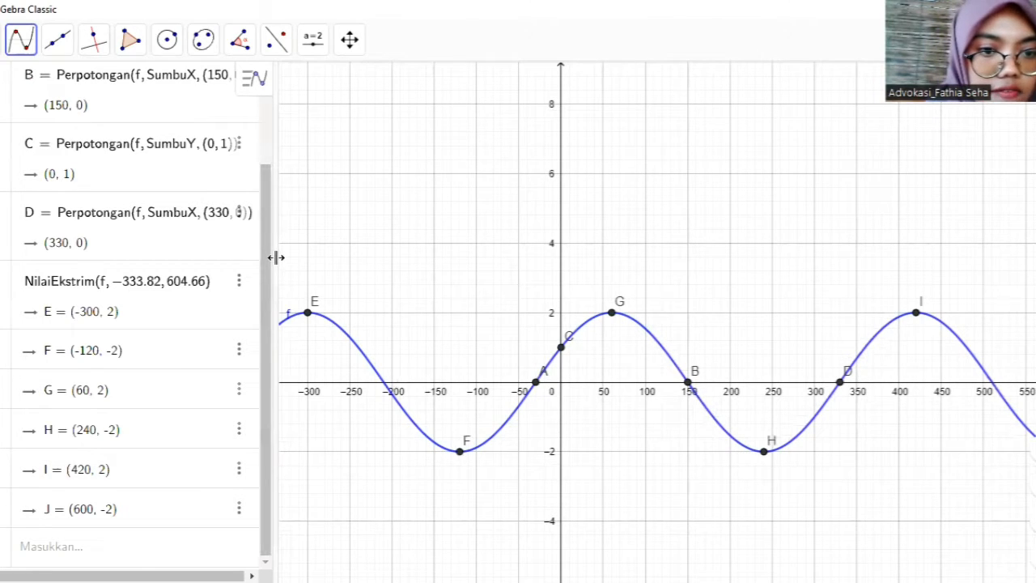
pyautogui.moveTo(276, 257); pyautogui.dragTo(163, 244)
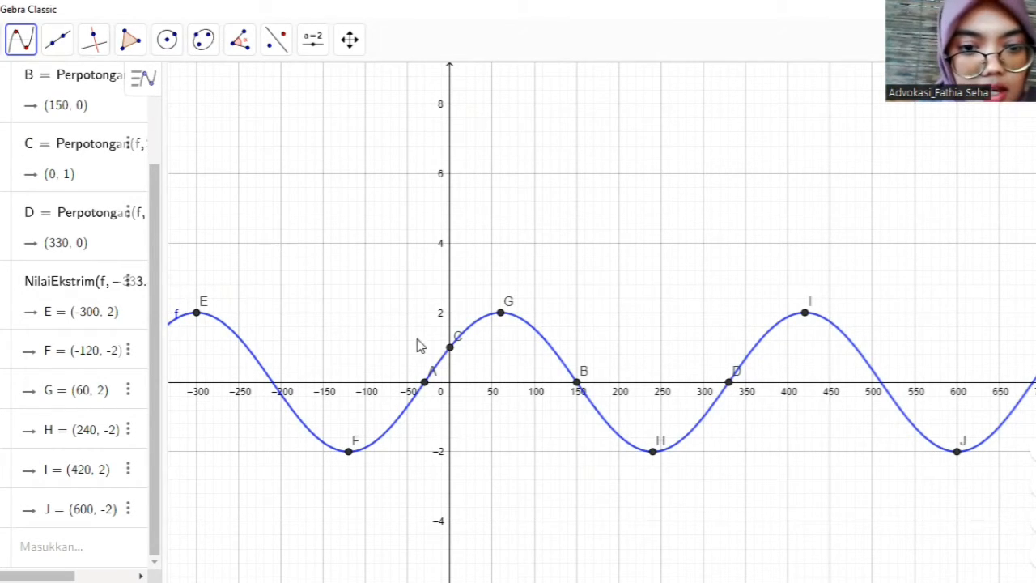
# - Set the label of intersection point A to show its name and value (Nama & Nilai)
pyautogui.rightClick(425, 384)
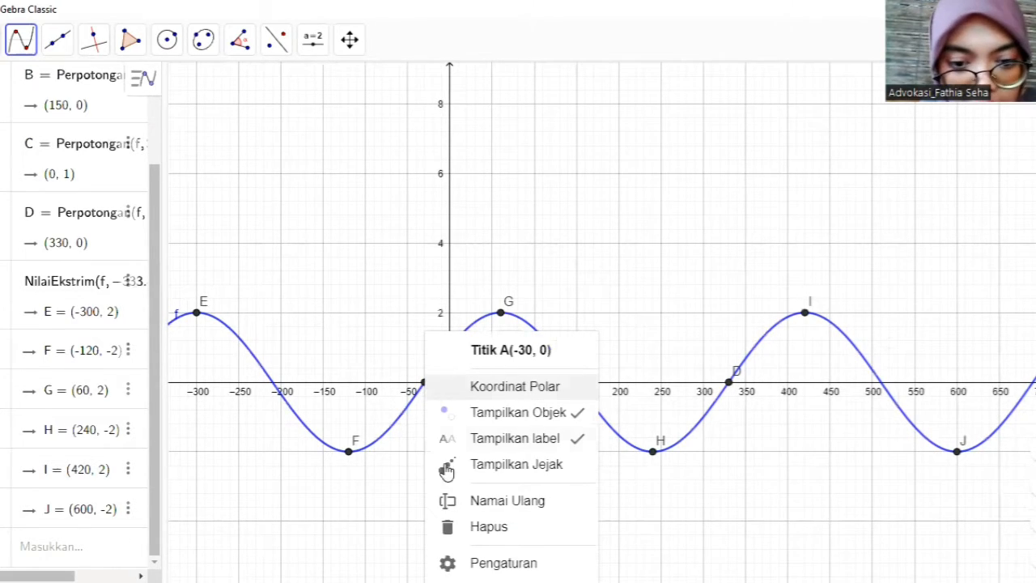
pyautogui.click(479, 564)
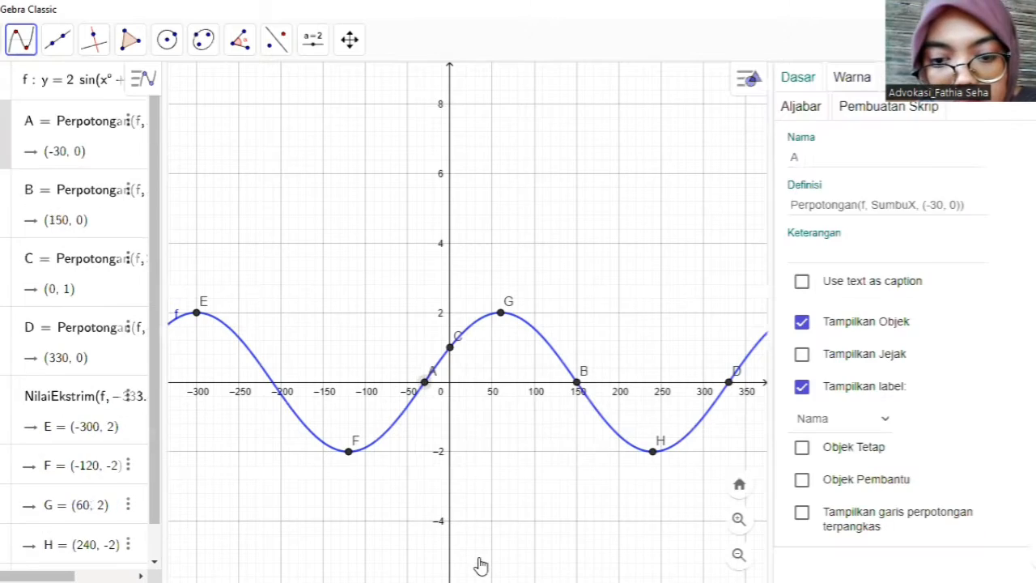
pyautogui.click(880, 422)
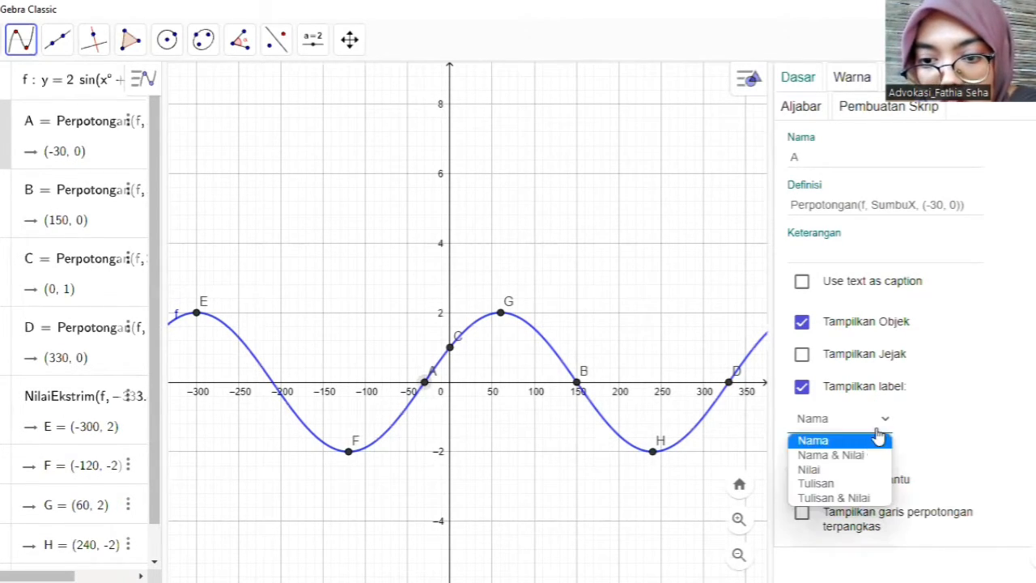
pyautogui.click(862, 458)
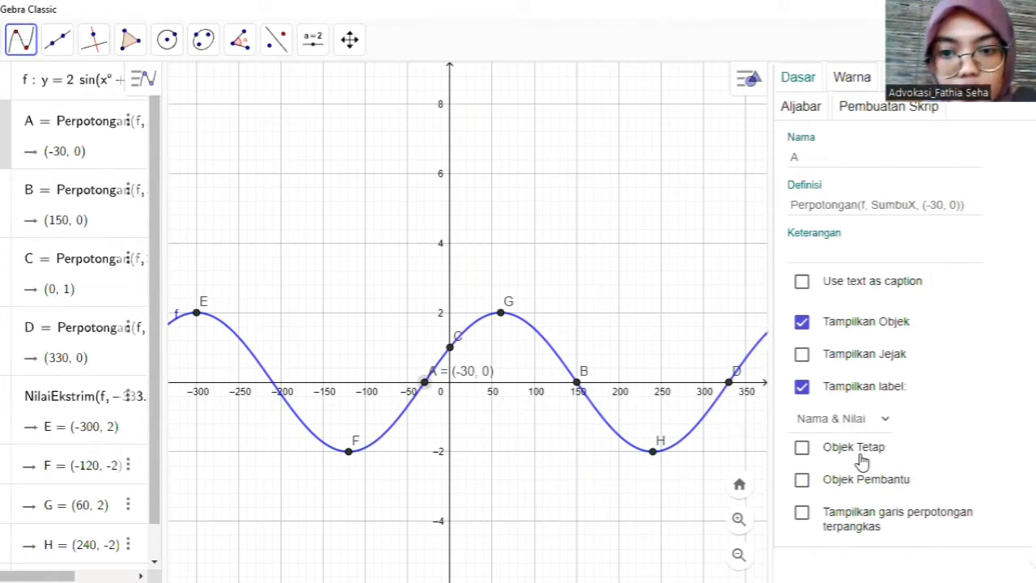
# - Set the label of intersection point B to Nama & Nilai and open the settings of the maximum point G
pyautogui.rightClick(579, 394)
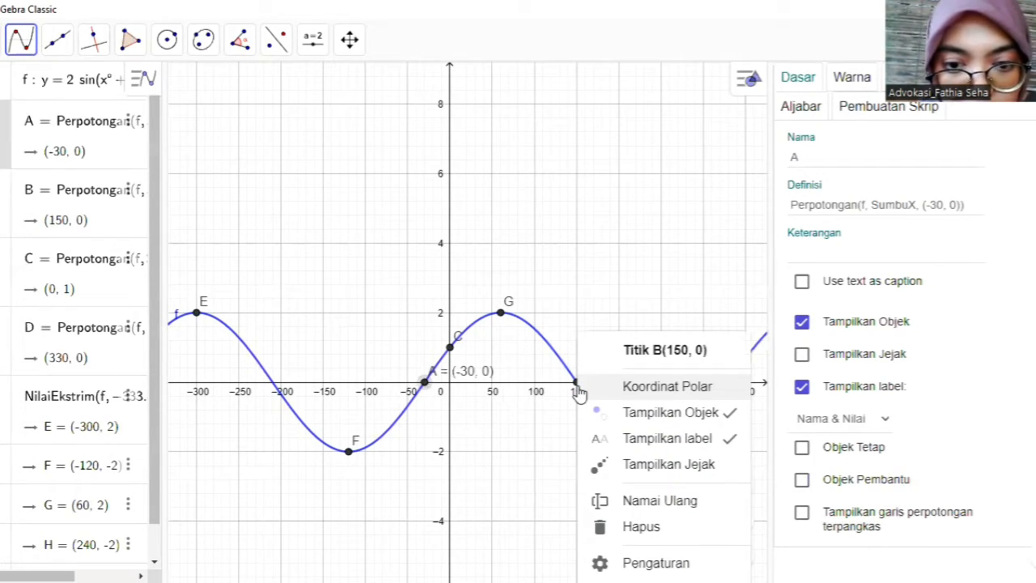
pyautogui.click(580, 393)
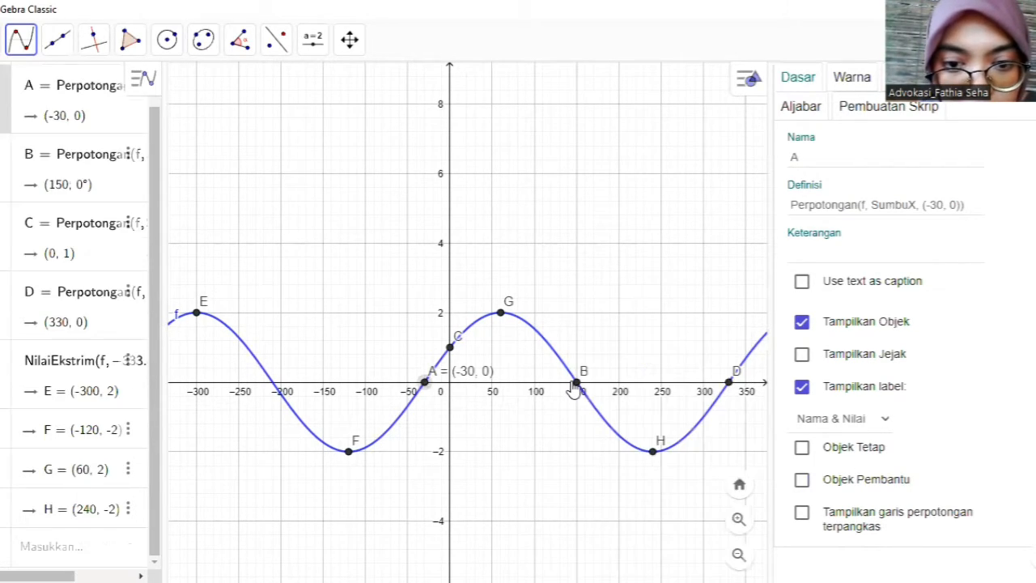
pyautogui.click(578, 393)
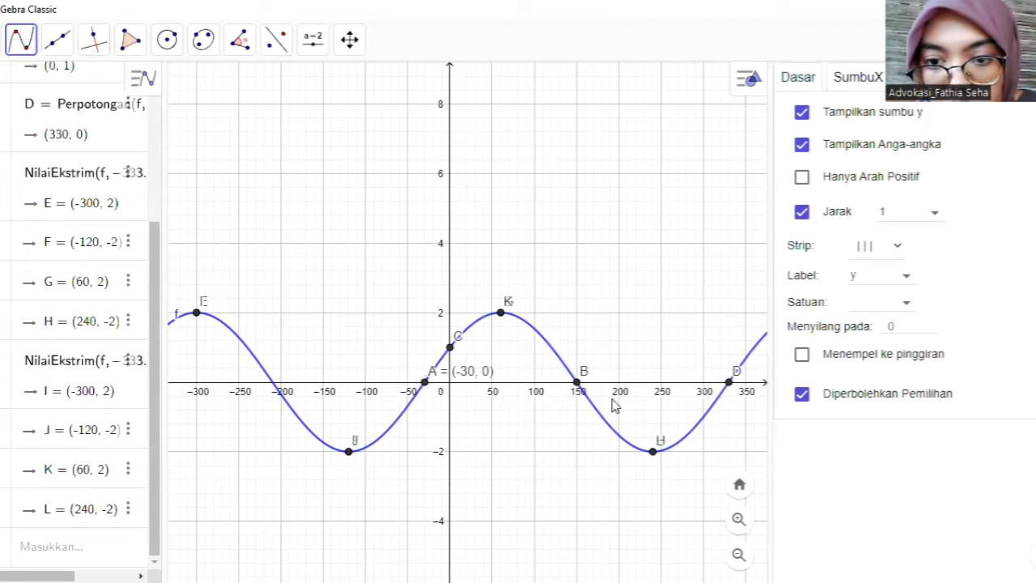
pyautogui.rightClick(578, 386)
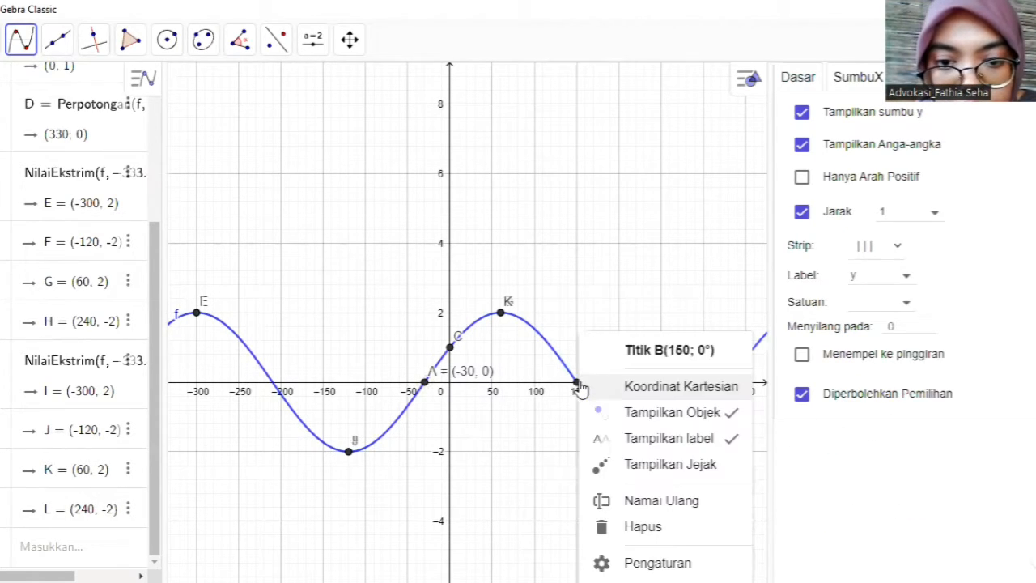
pyautogui.click(675, 562)
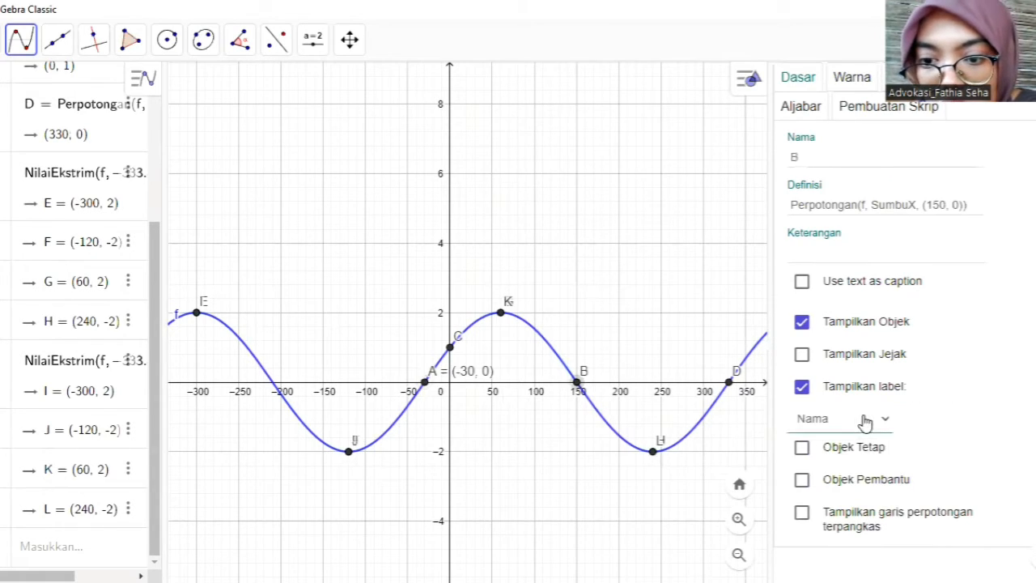
pyautogui.click(864, 422)
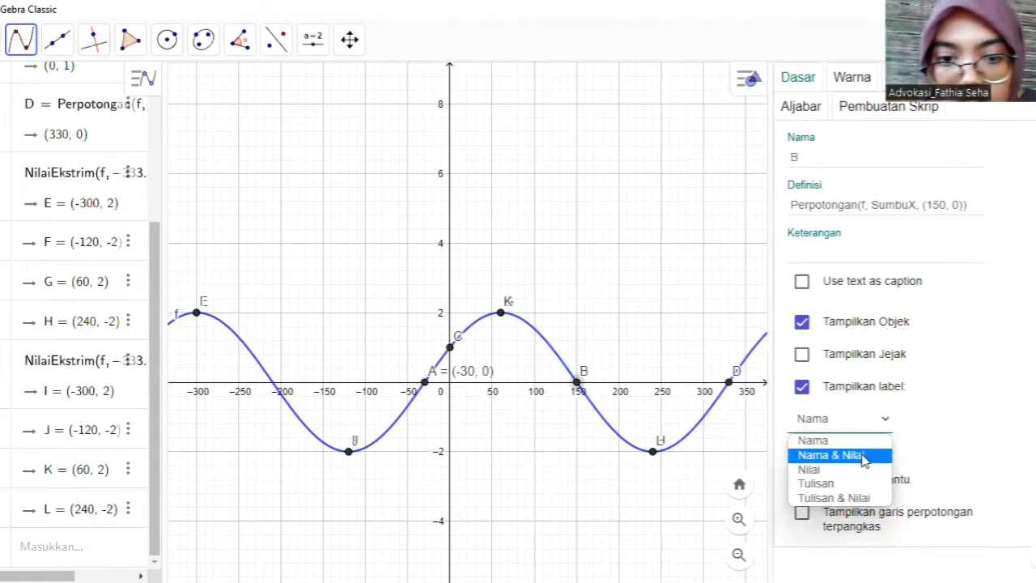
pyautogui.click(865, 458)
pyautogui.rightClick(502, 320)
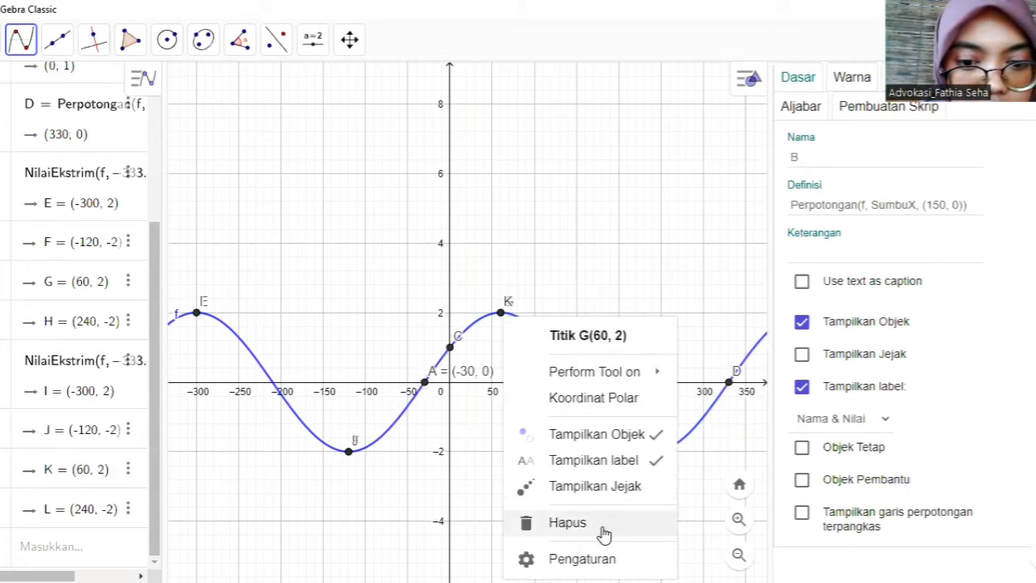
pyautogui.click(563, 566)
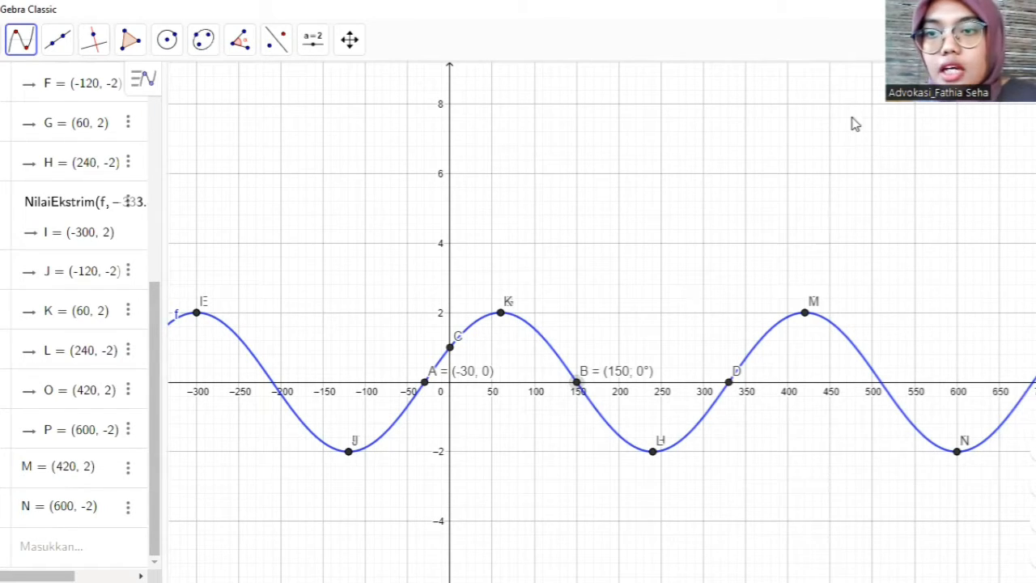
# - Start a new construction without saving the sine graph
pyautogui.click(1029, 39)
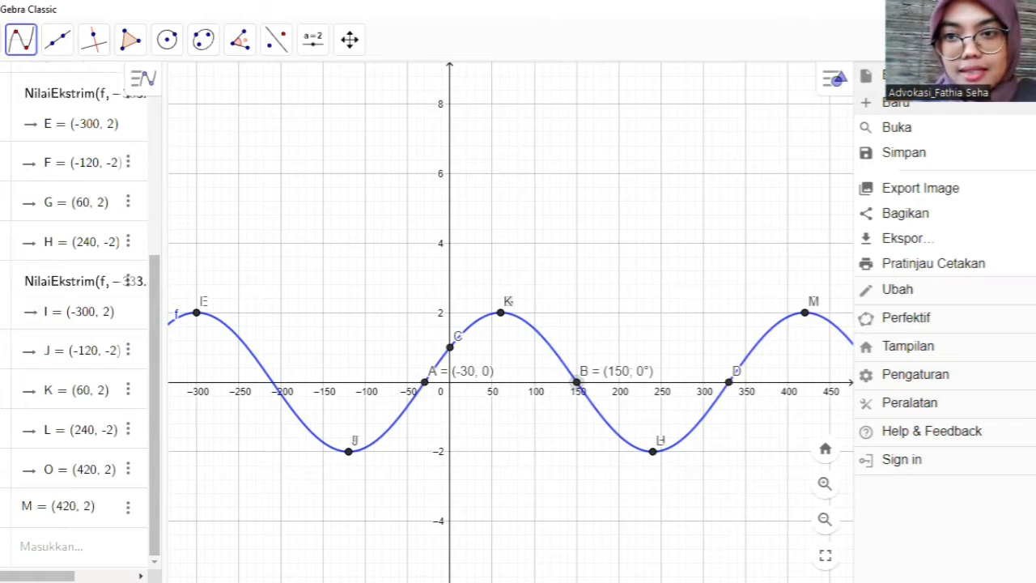
pyautogui.click(896, 105)
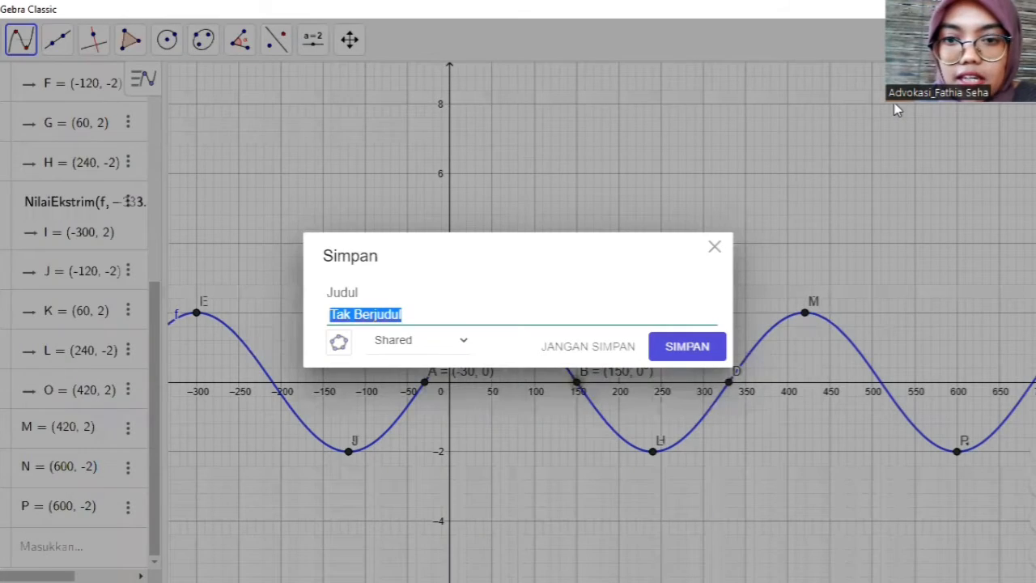
pyautogui.click(588, 350)
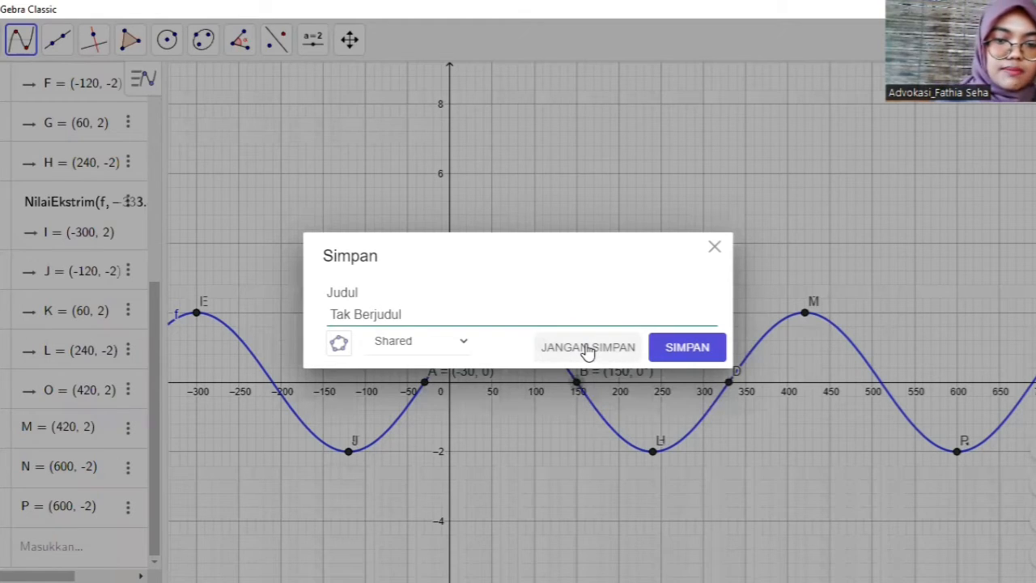
pyautogui.click(587, 348)
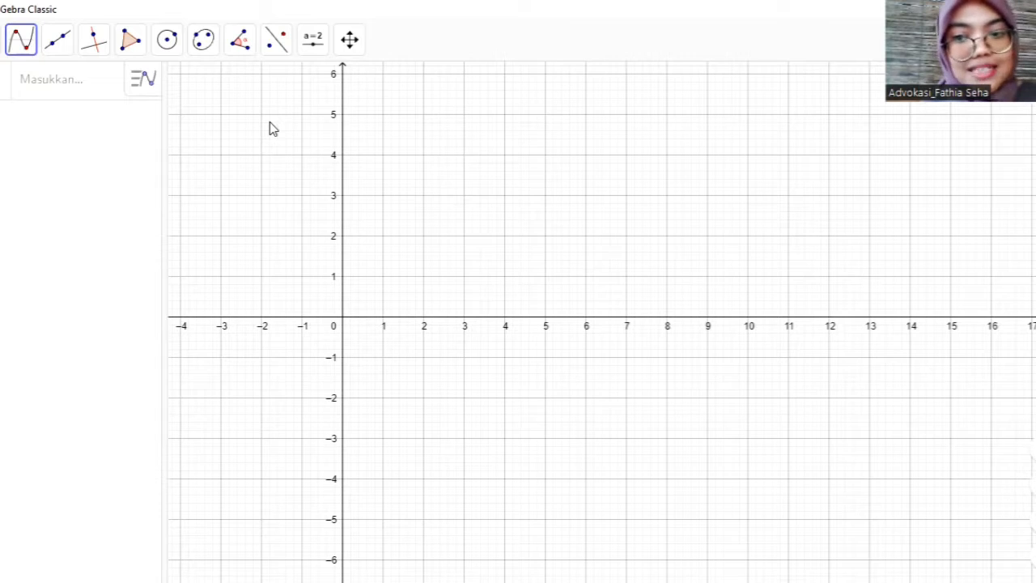
# - Define the function f(x) = 1/√x and close the on-screen math keyboard
pyautogui.click(42, 77)
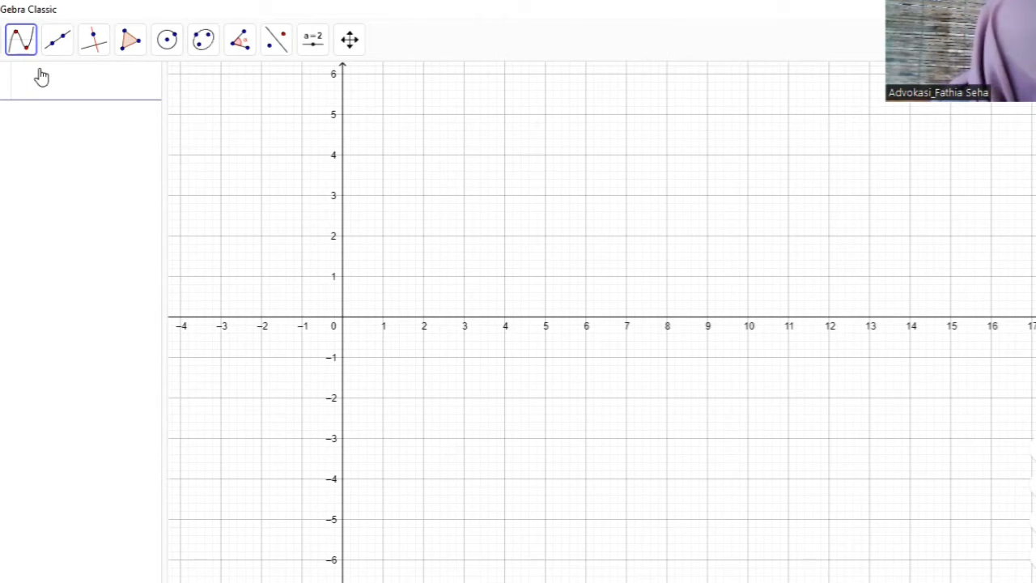
pyautogui.write('f(x)')
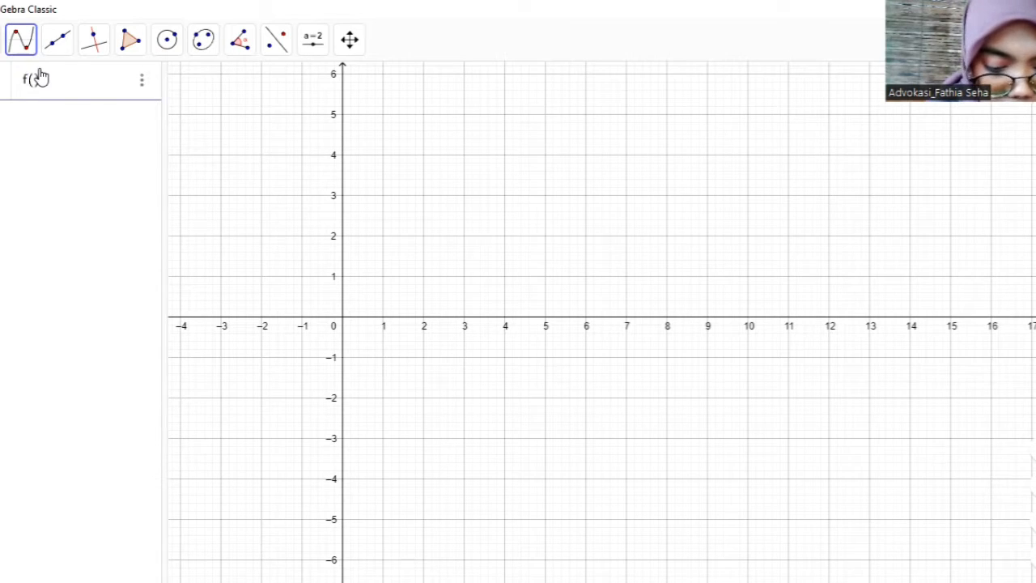
pyautogui.write(' =')
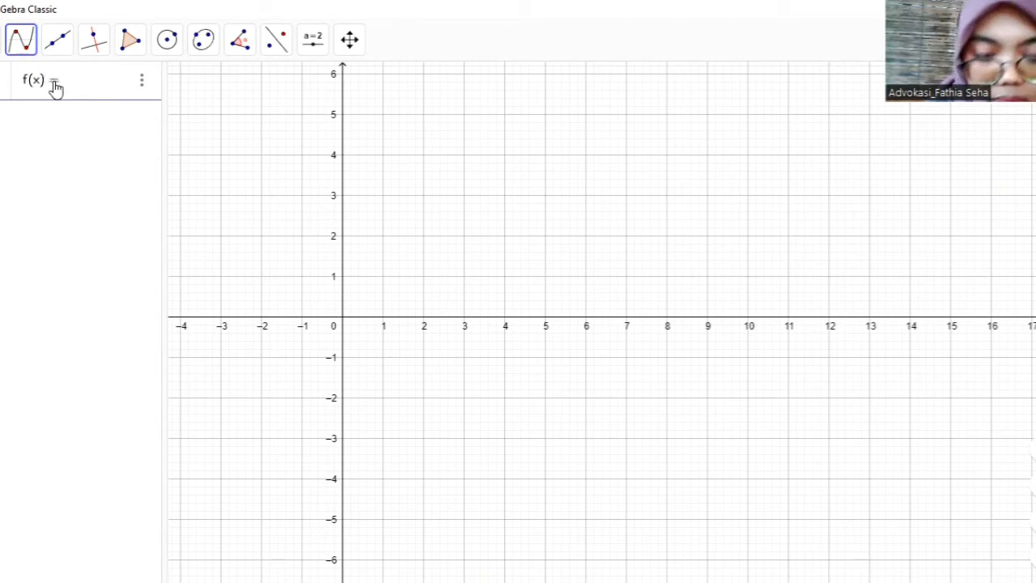
pyautogui.click(2, 564)
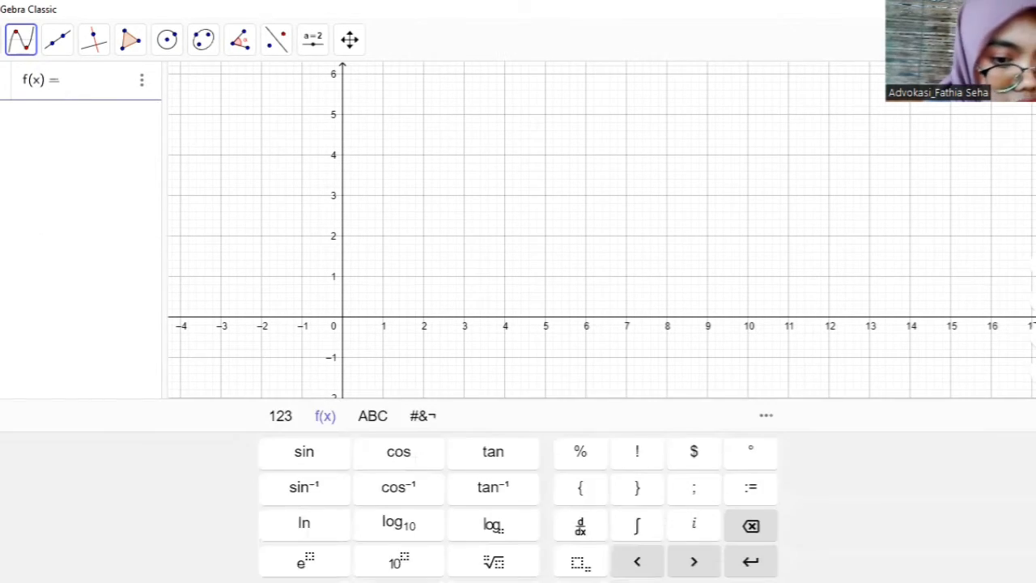
pyautogui.click(285, 417)
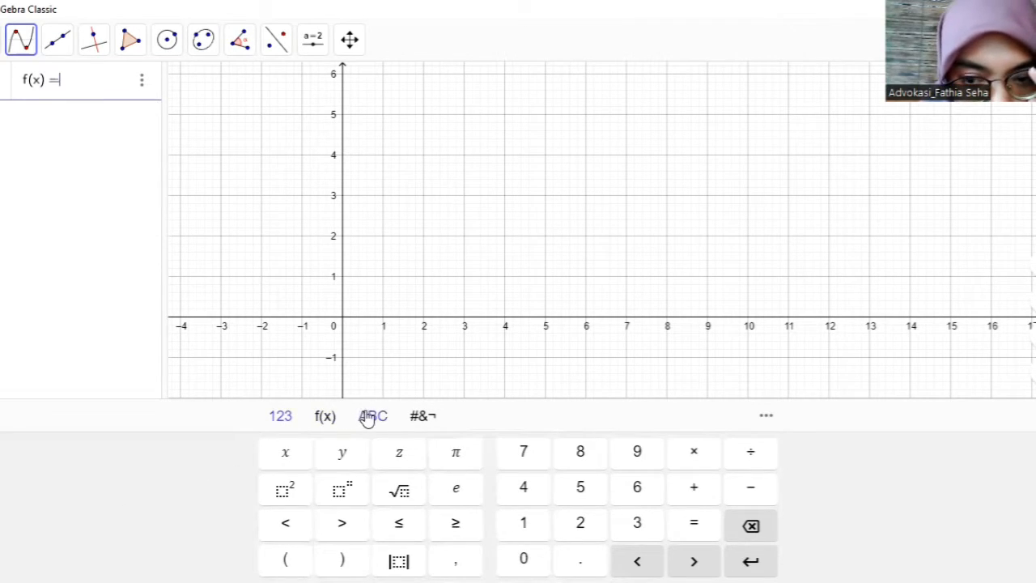
pyautogui.write('1')
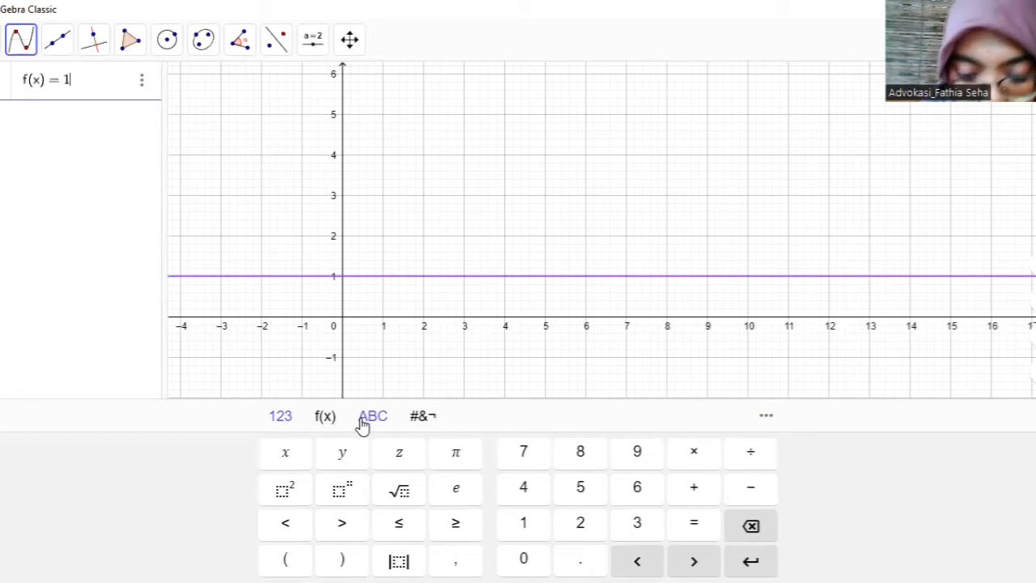
pyautogui.write('/')
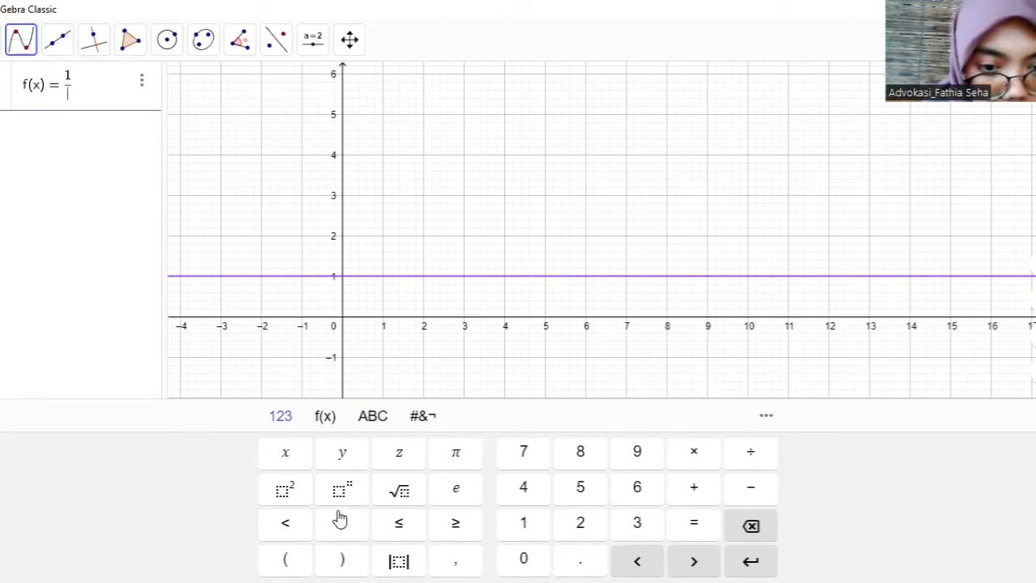
pyautogui.click(400, 492)
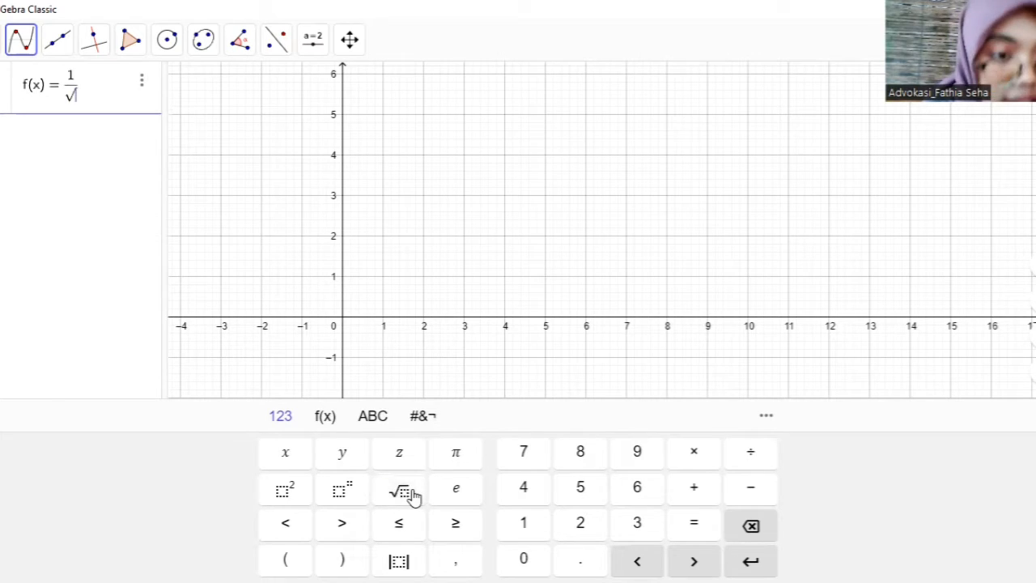
pyautogui.write('x')
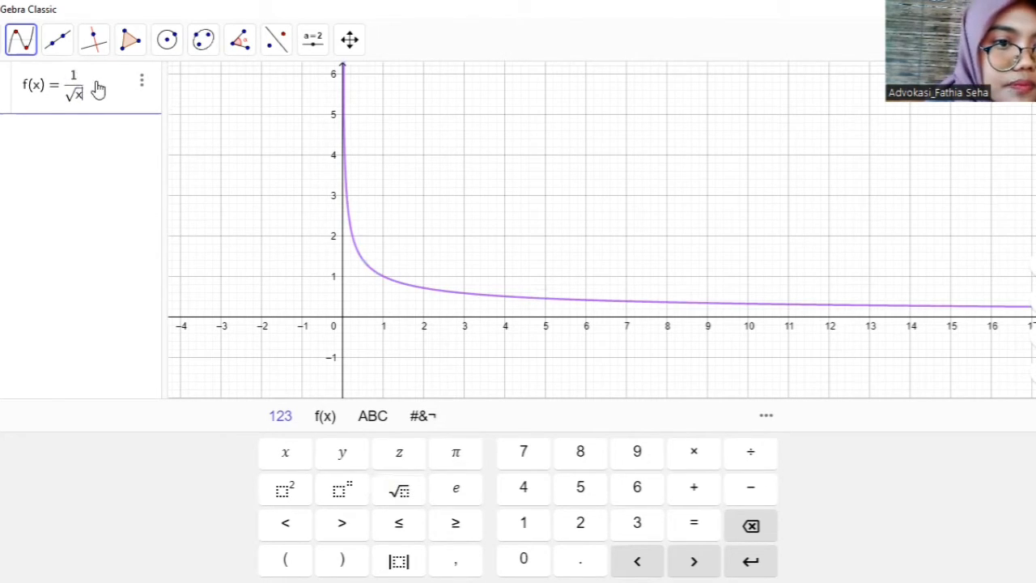
pyautogui.press('Return')
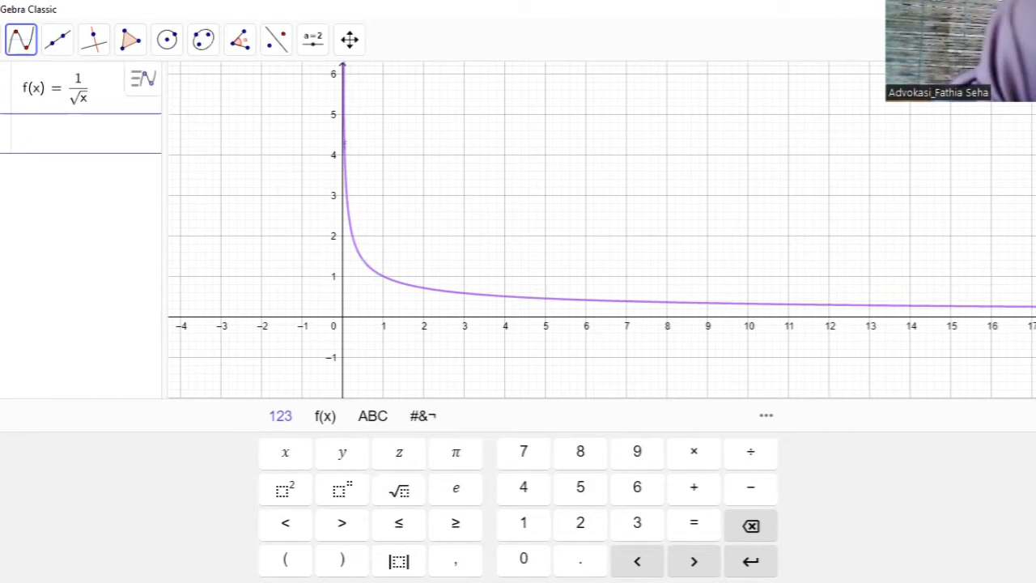
pyautogui.click(1035, 415)
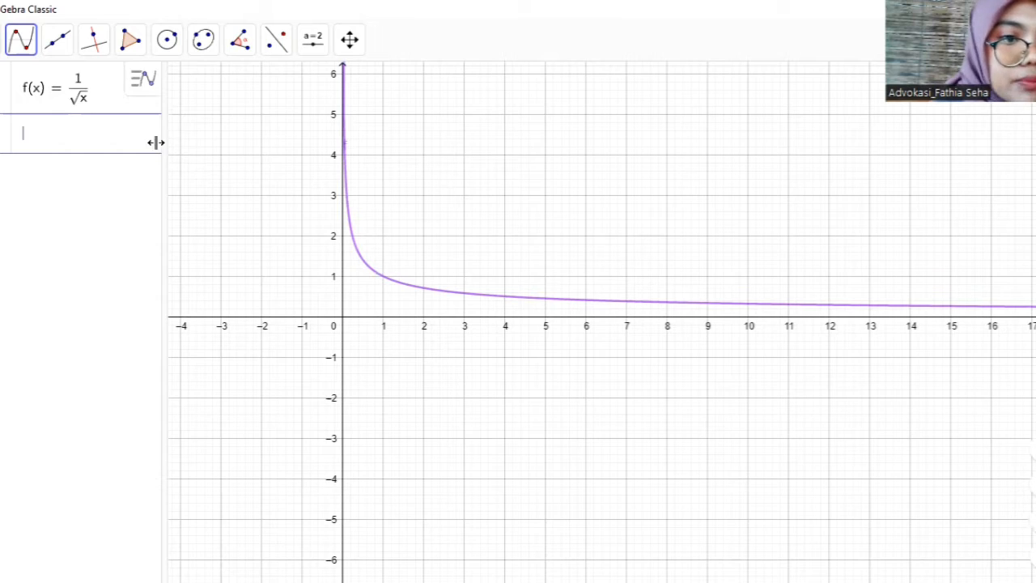
# - Calculate the definite integral of f(x) from x = 1 to x = 4 with the Integral command
pyautogui.write('integ')
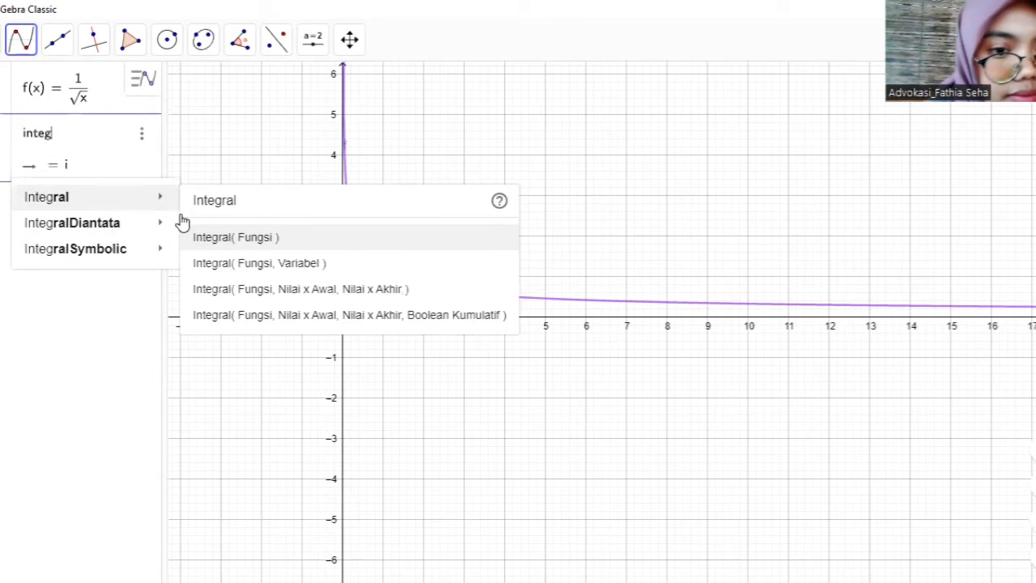
pyautogui.moveTo(183, 218)
pyautogui.moveTo(138, 199)
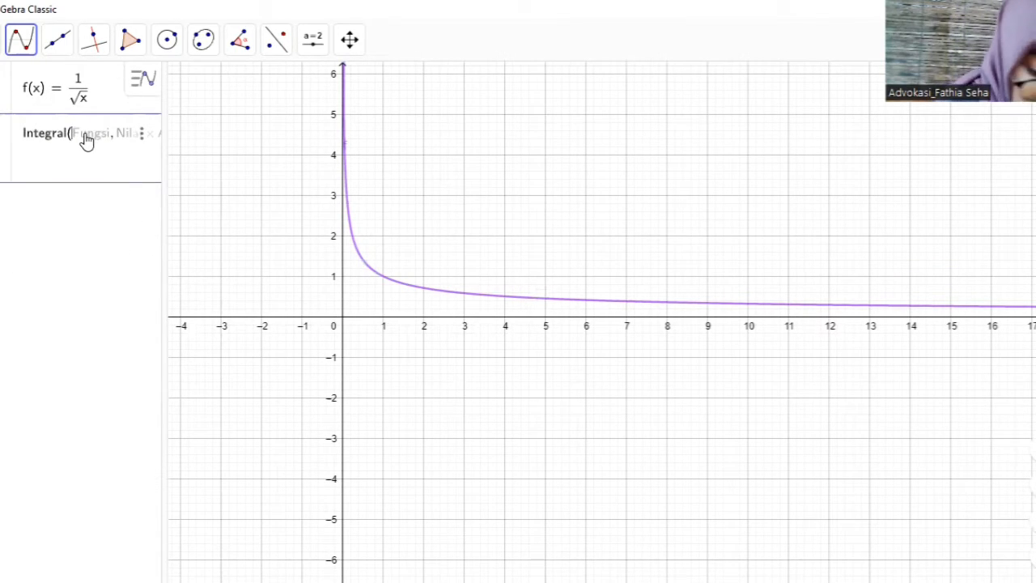
pyautogui.write('f(')
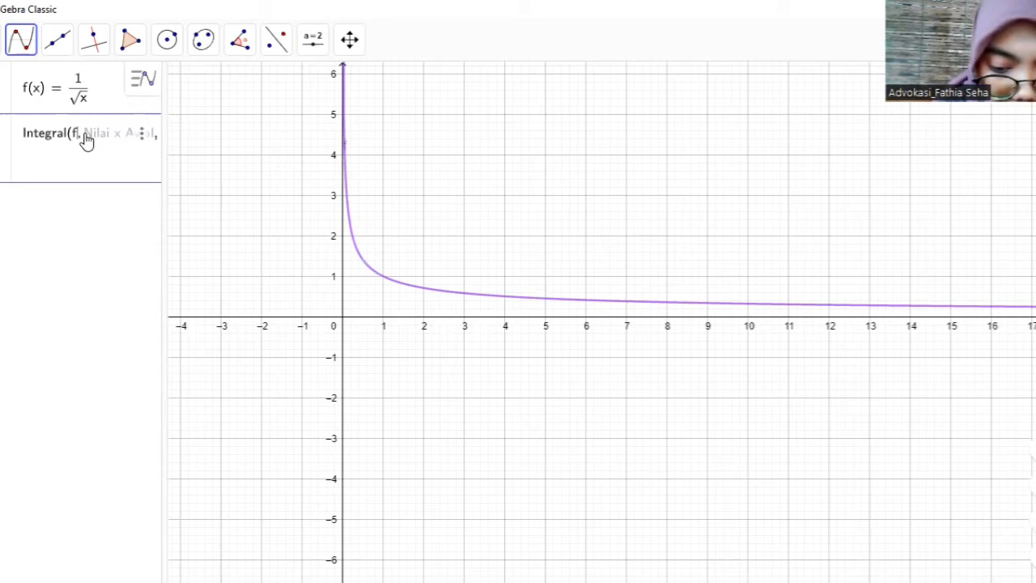
pyautogui.write('x),')
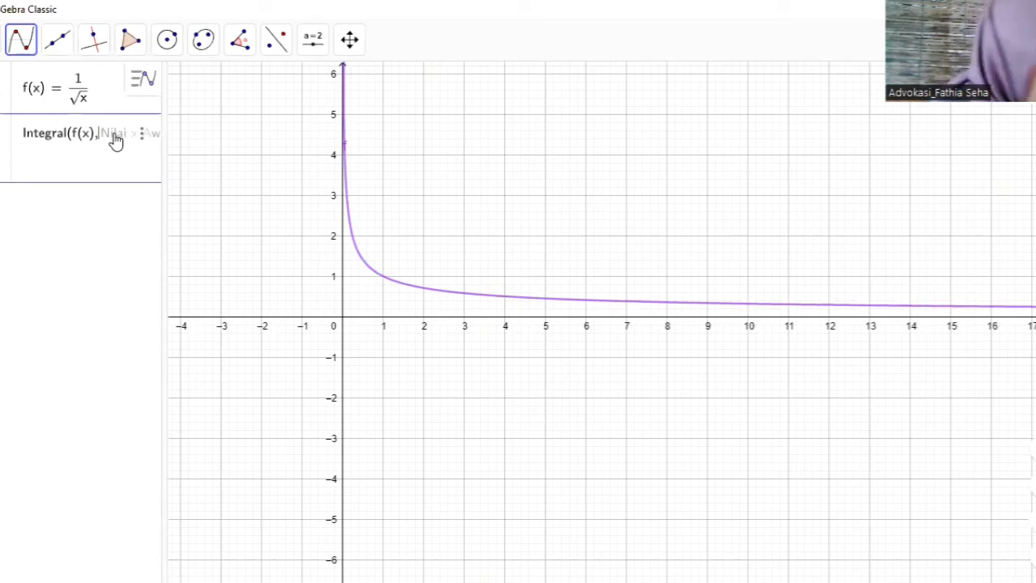
pyautogui.write('1,')
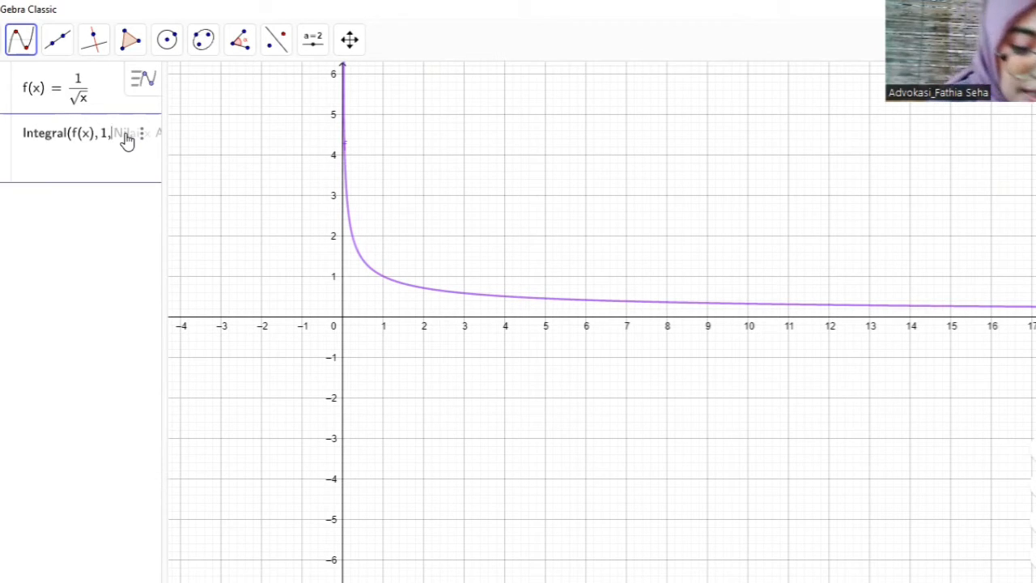
pyautogui.write('4')
pyautogui.press('Return')
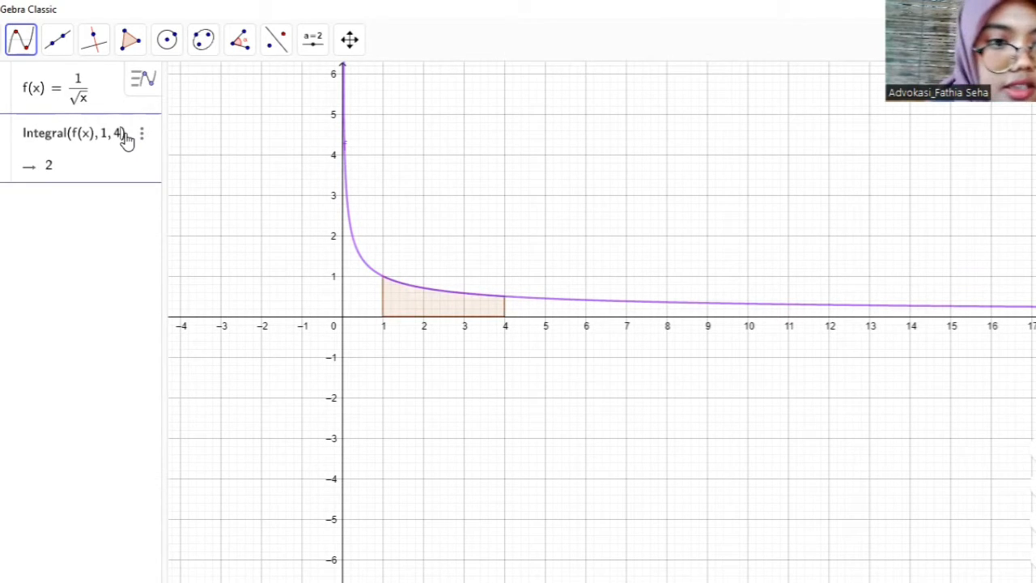
pyautogui.press('Return')
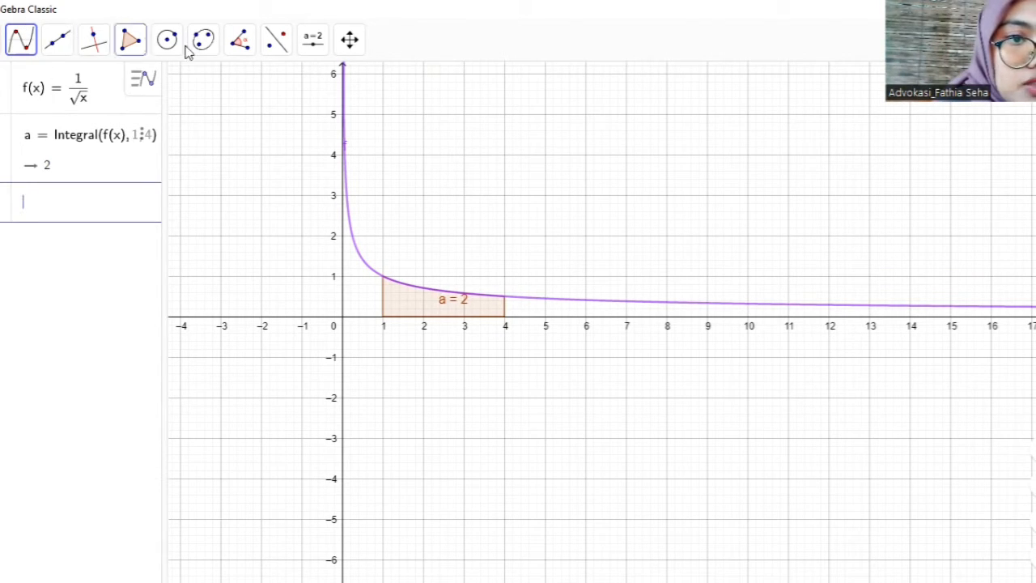
# - Insert an angle (Sudut) slider α above the curve in the graphics view, with an increment (Kenaikan) of 5
pyautogui.click(312, 50)
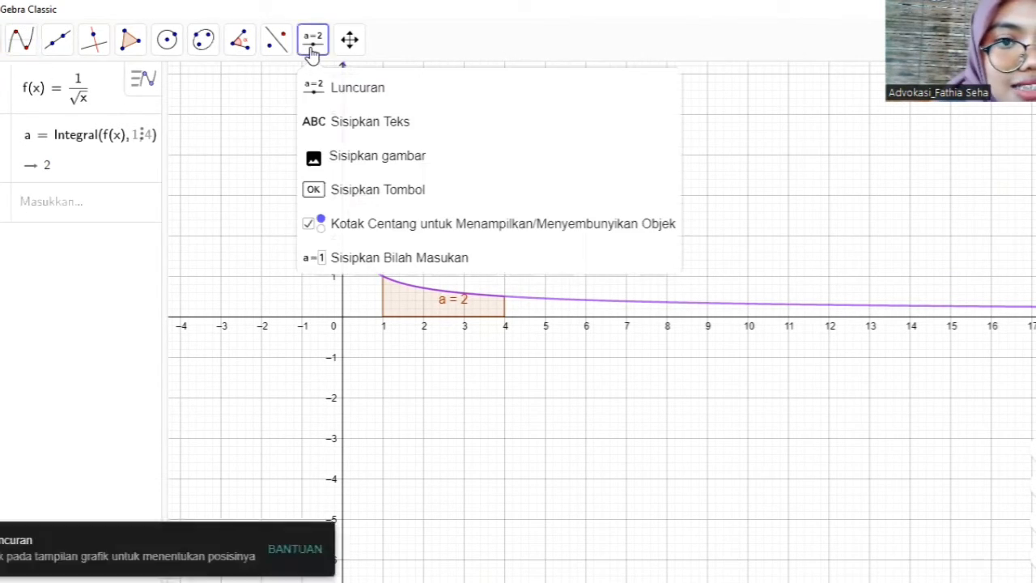
pyautogui.click(338, 89)
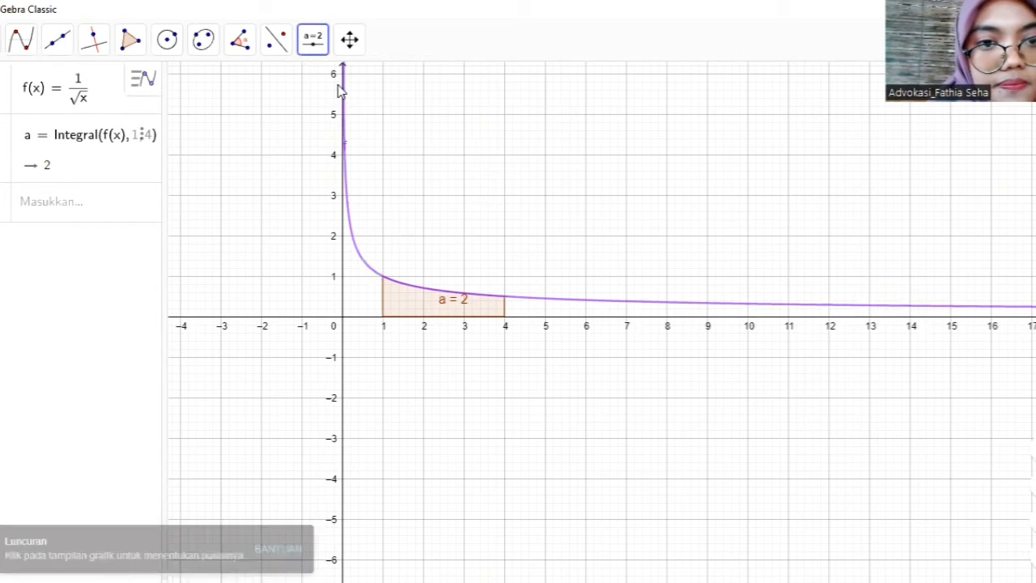
pyautogui.click(482, 124)
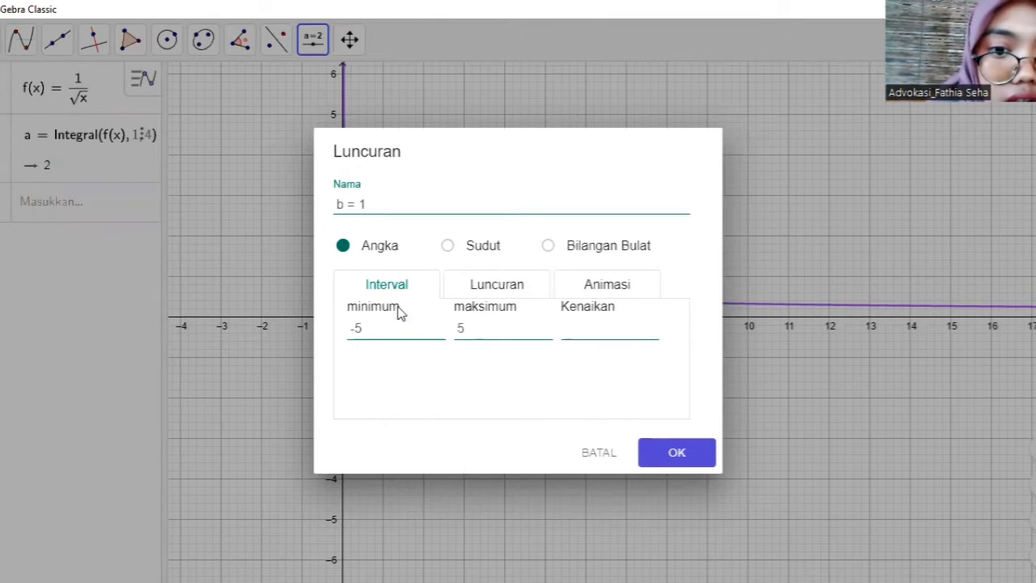
pyautogui.click(447, 246)
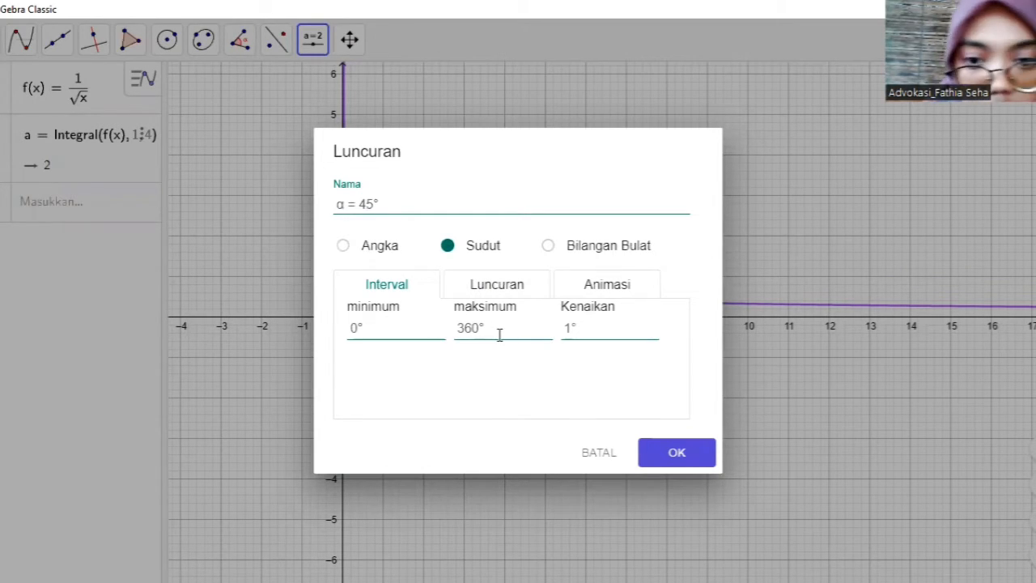
pyautogui.click(574, 327)
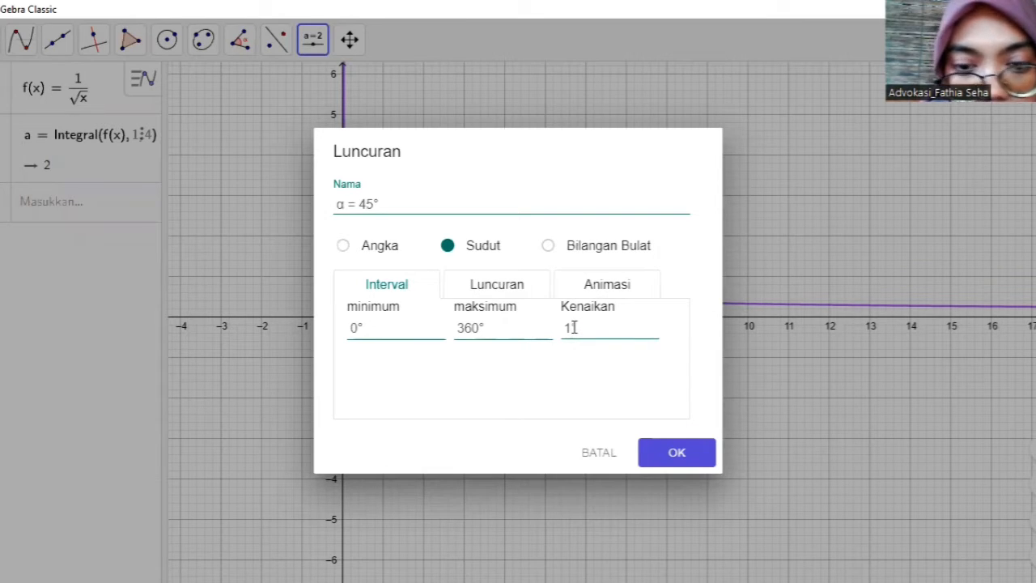
pyautogui.press('BackSpace')
pyautogui.write('5')
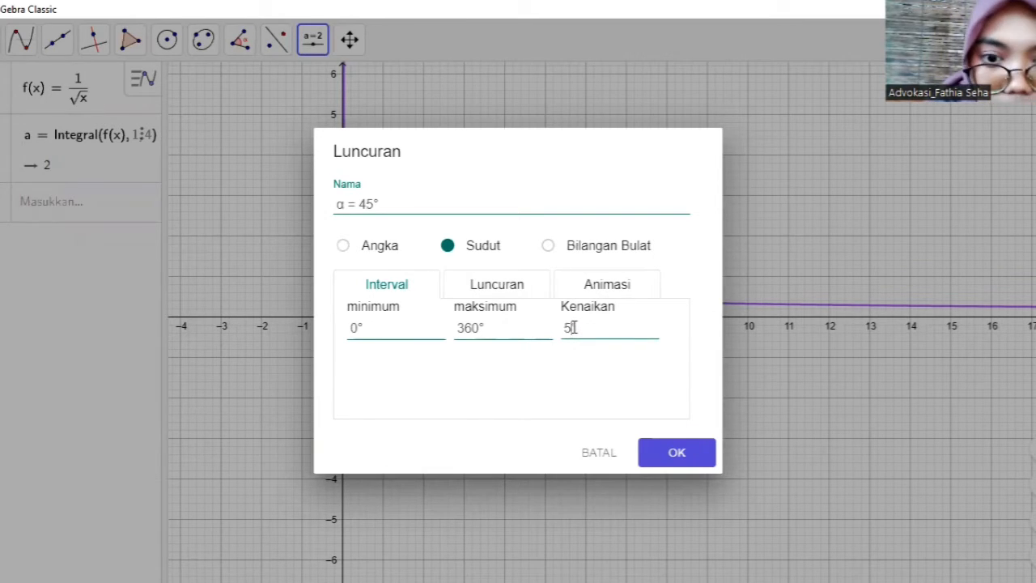
pyautogui.click(677, 455)
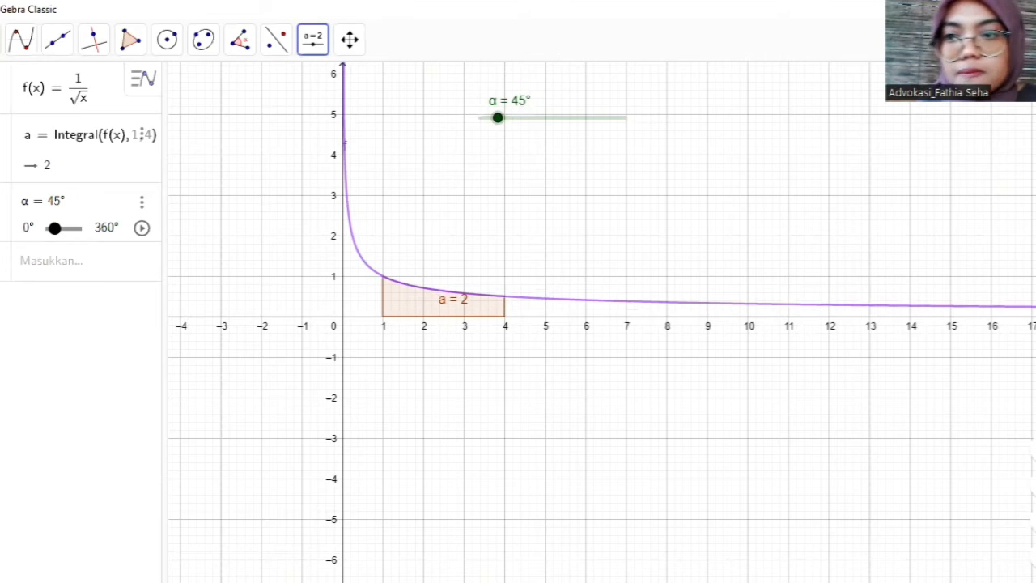
# - Display the 3D graphics view (Tampilan Grafik 3D) alongside the 2D graph
pyautogui.click(1017, 80)
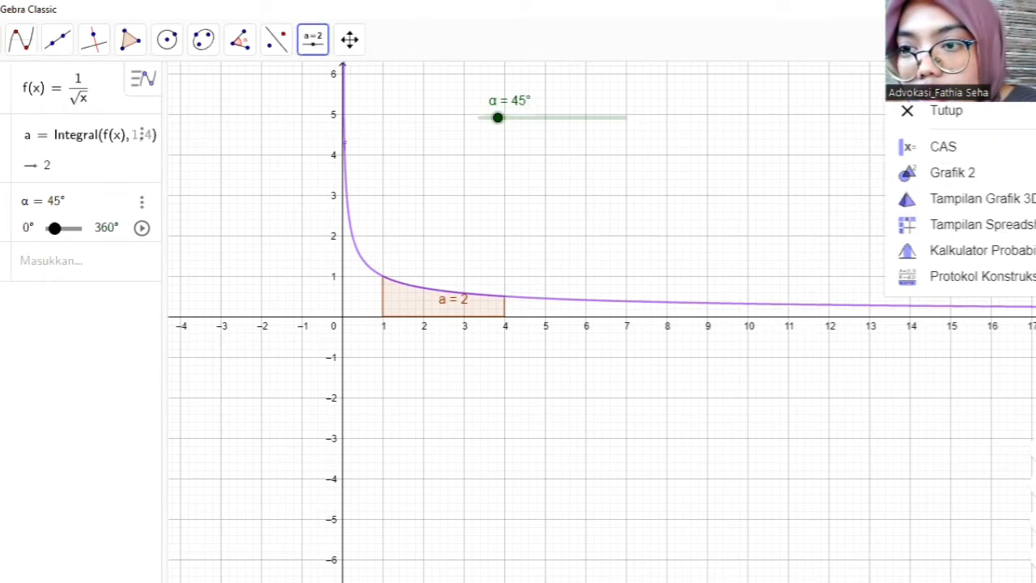
pyautogui.click(1015, 205)
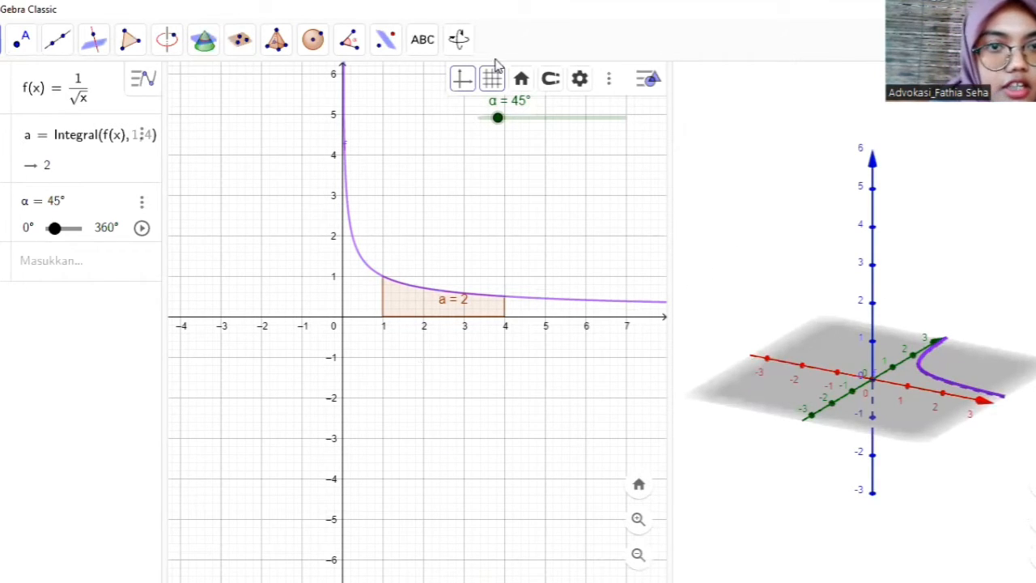
pyautogui.click(458, 40)
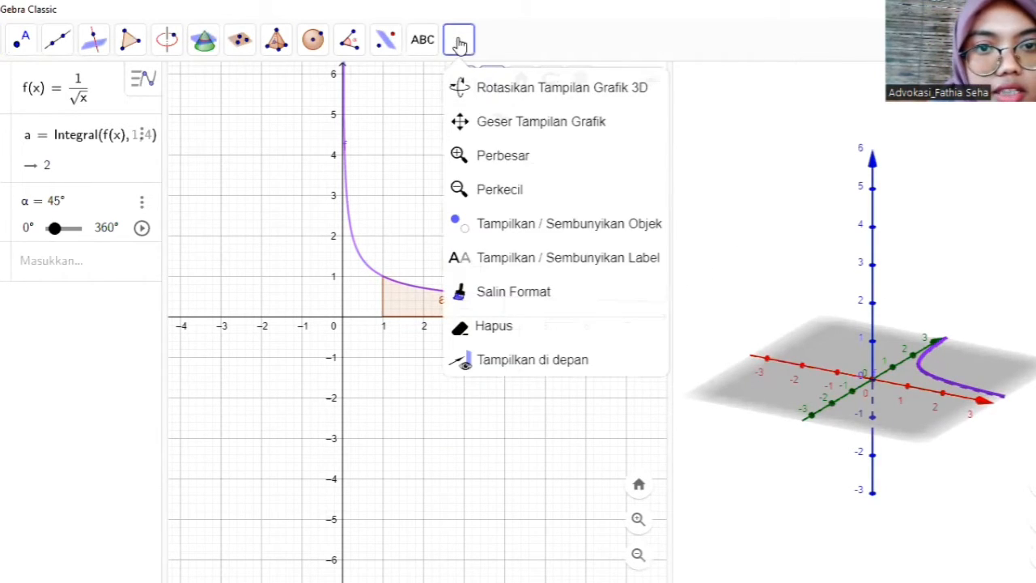
pyautogui.click(392, 186)
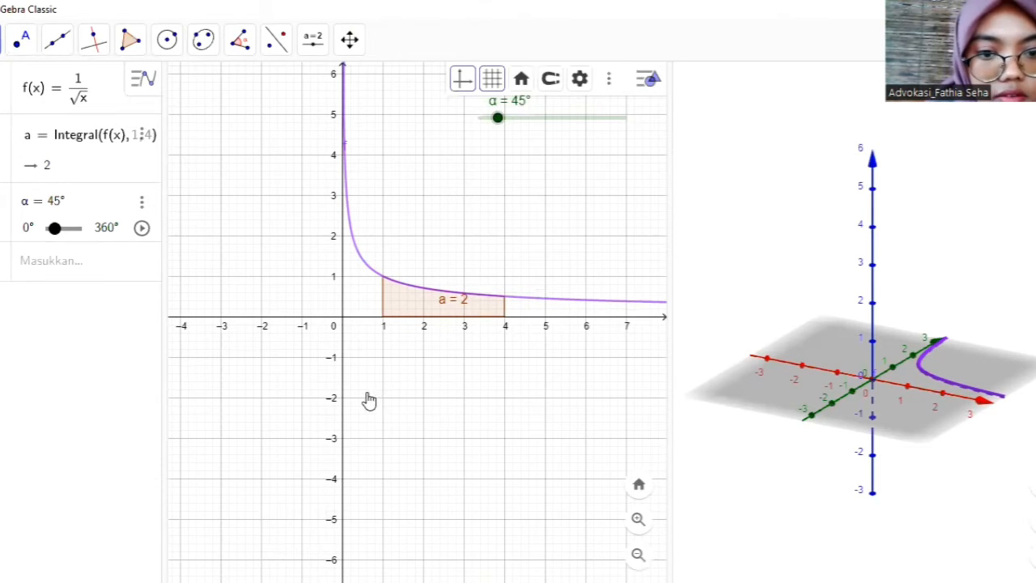
pyautogui.moveTo(365, 400); pyautogui.dragTo(353, 441)
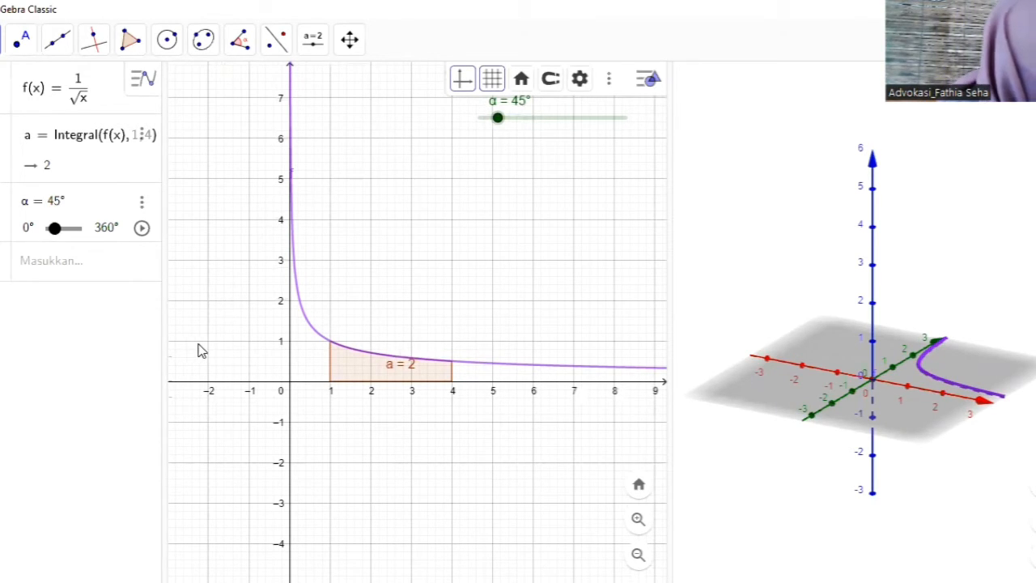
# - Begin a Permukaan command in a new input row, using the syntax with three expressions and two parameter variables
pyautogui.click(57, 259)
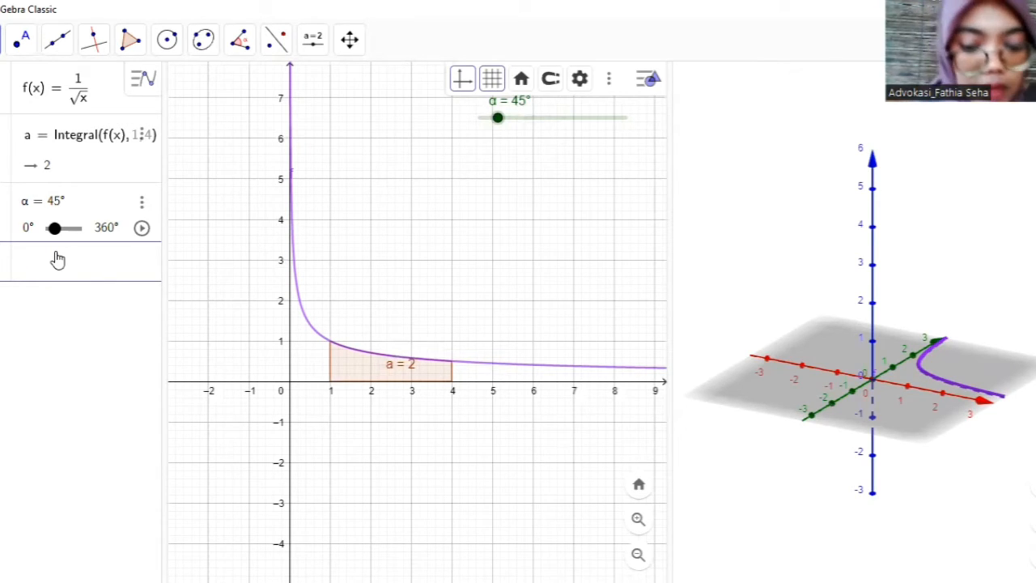
pyautogui.write('permuka')
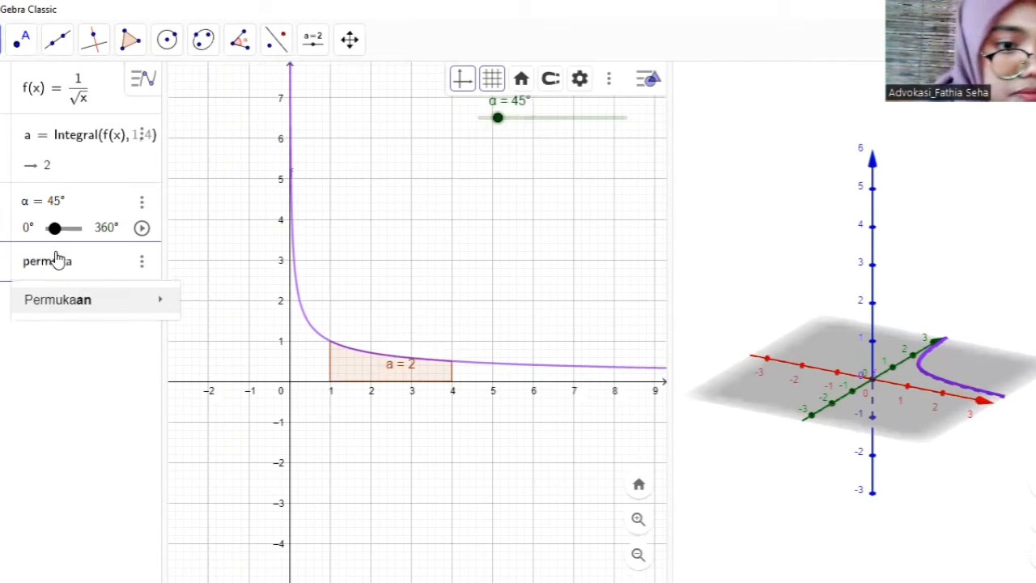
pyautogui.moveTo(86, 294)
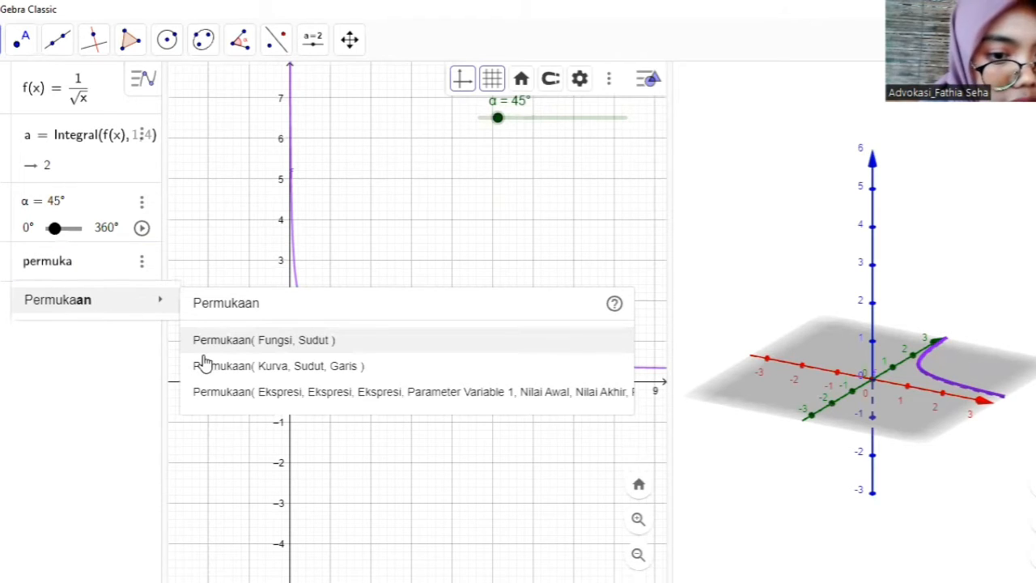
pyautogui.click(241, 392)
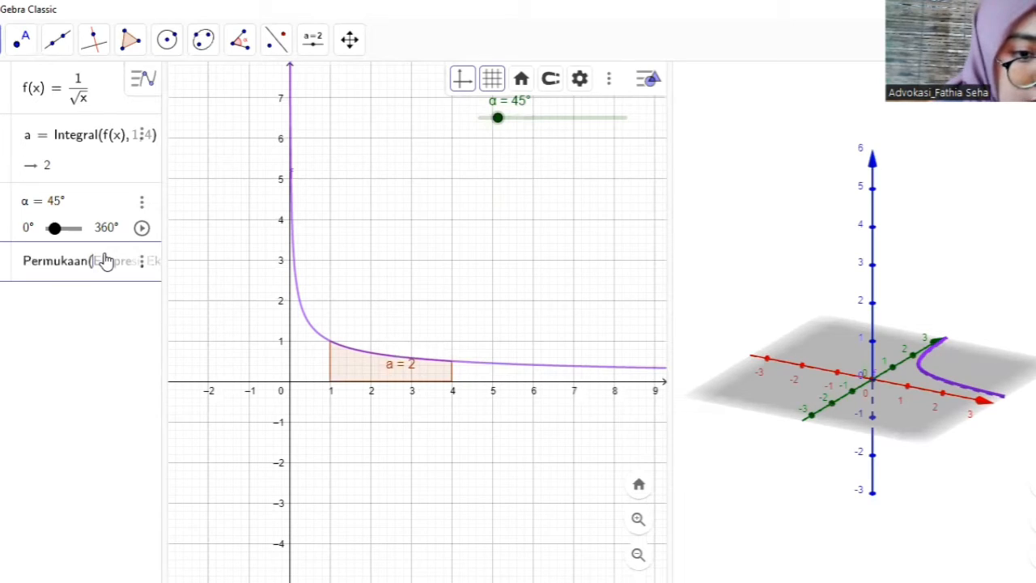
# - Enter a and f(a)cos(b) as the first two expressions of the Permukaan command
pyautogui.write('a')
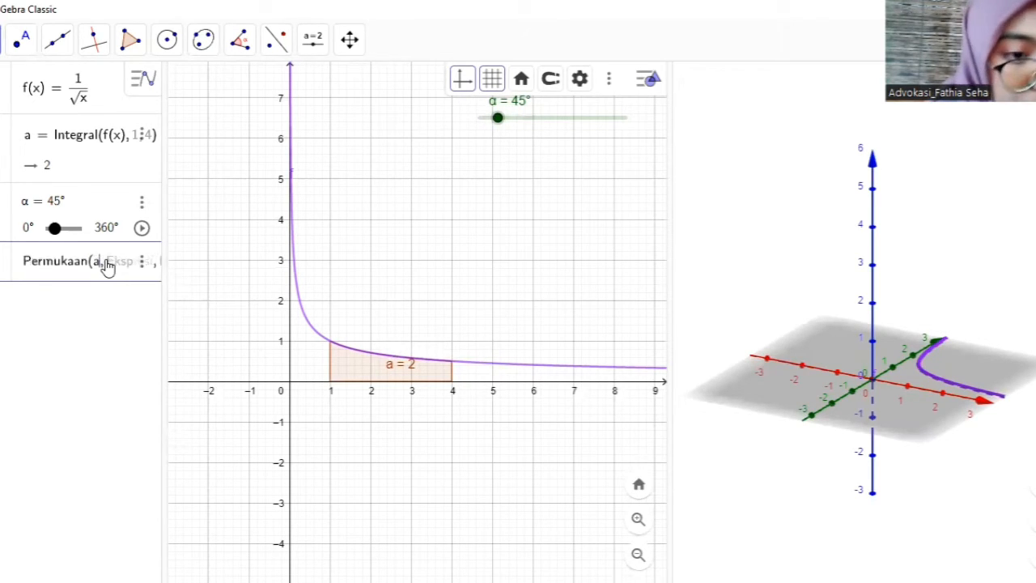
pyautogui.write(', ')
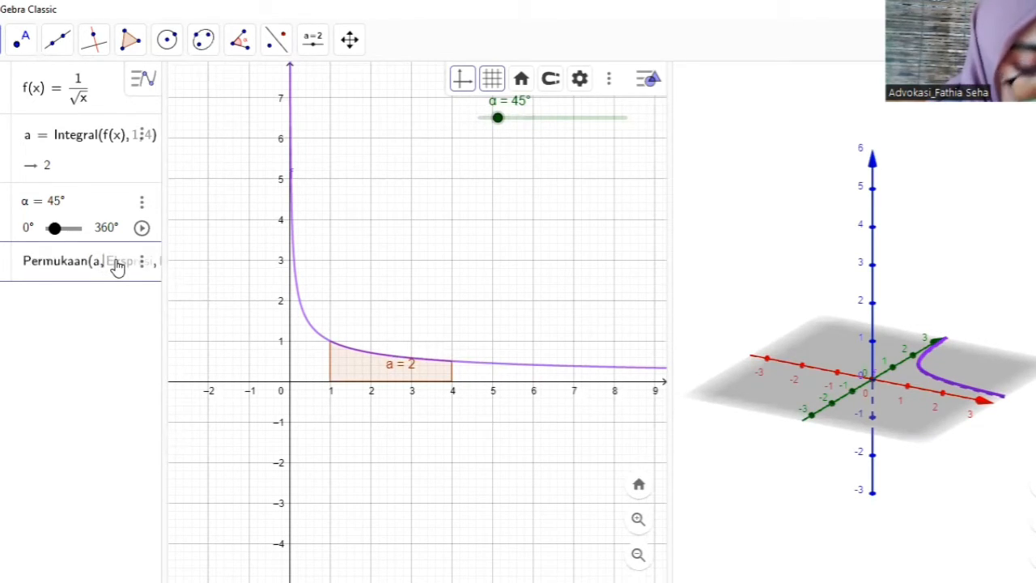
pyautogui.write('f(')
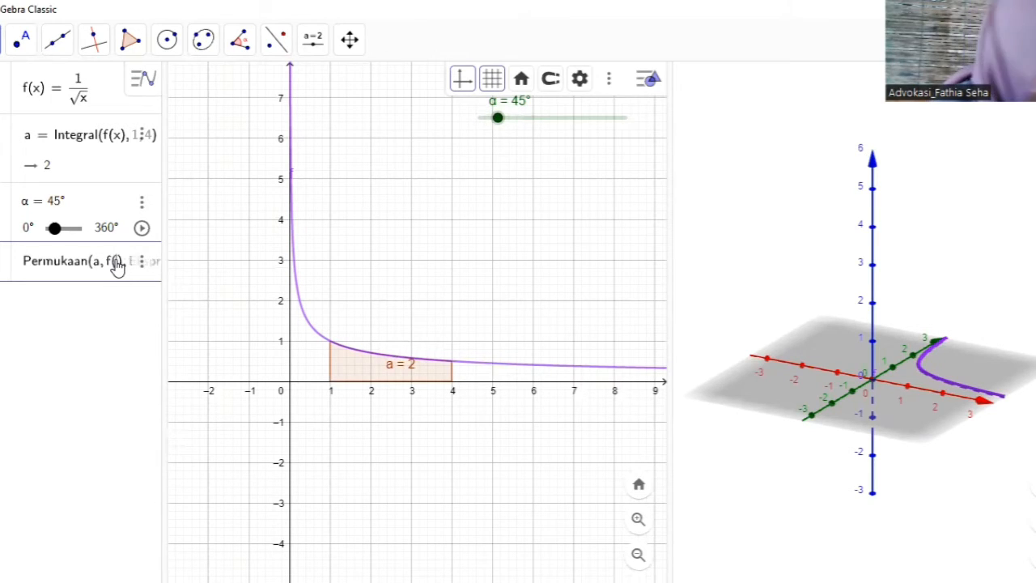
pyautogui.write('a')
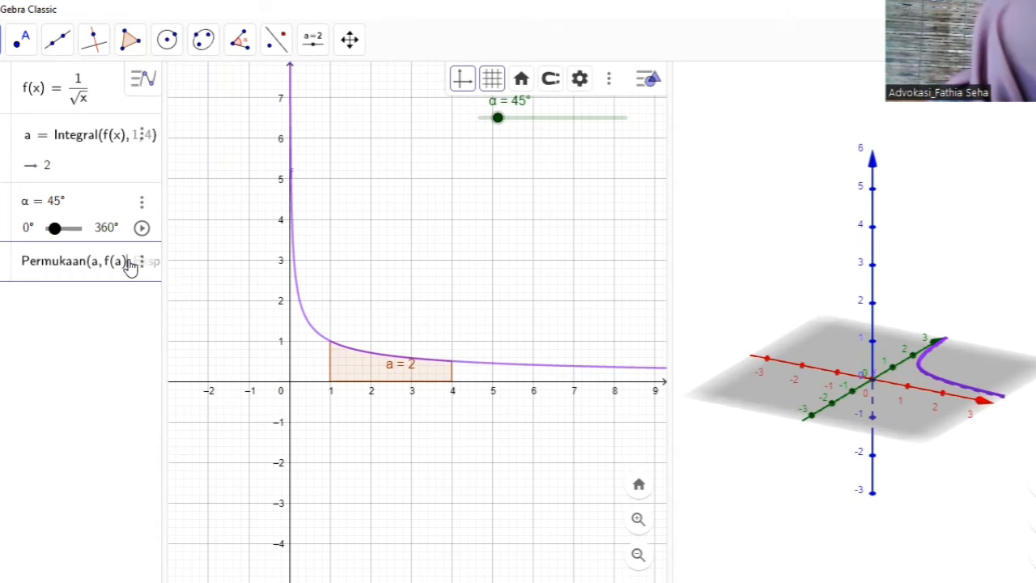
pyautogui.write('co')
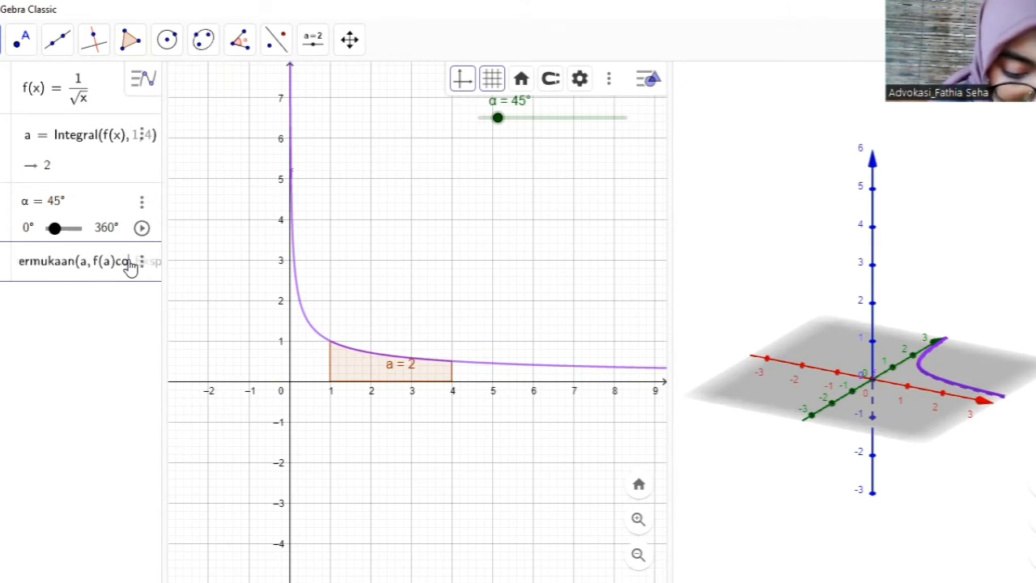
pyautogui.write('s(b')
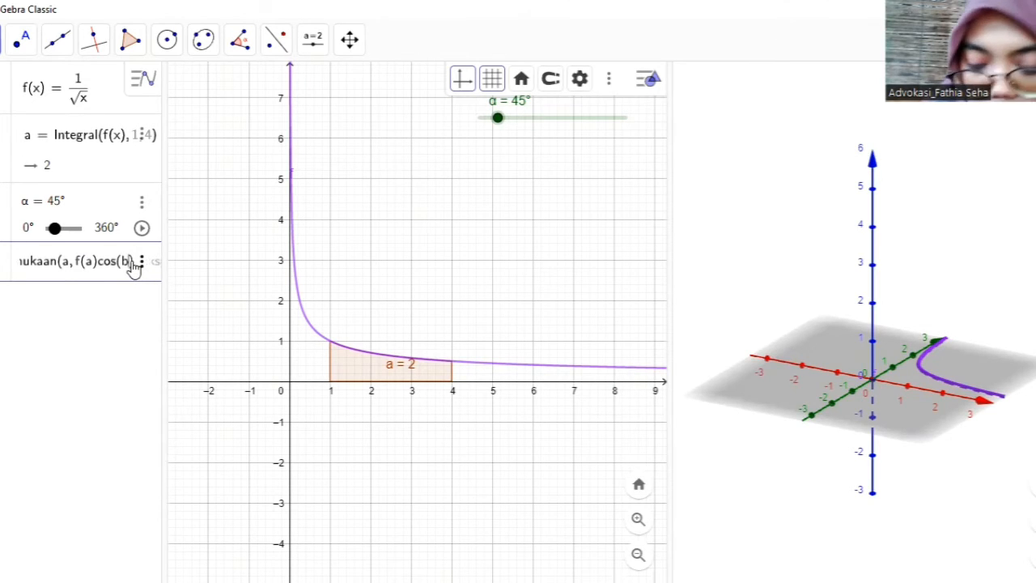
pyautogui.click(133, 265)
pyautogui.write(', ')
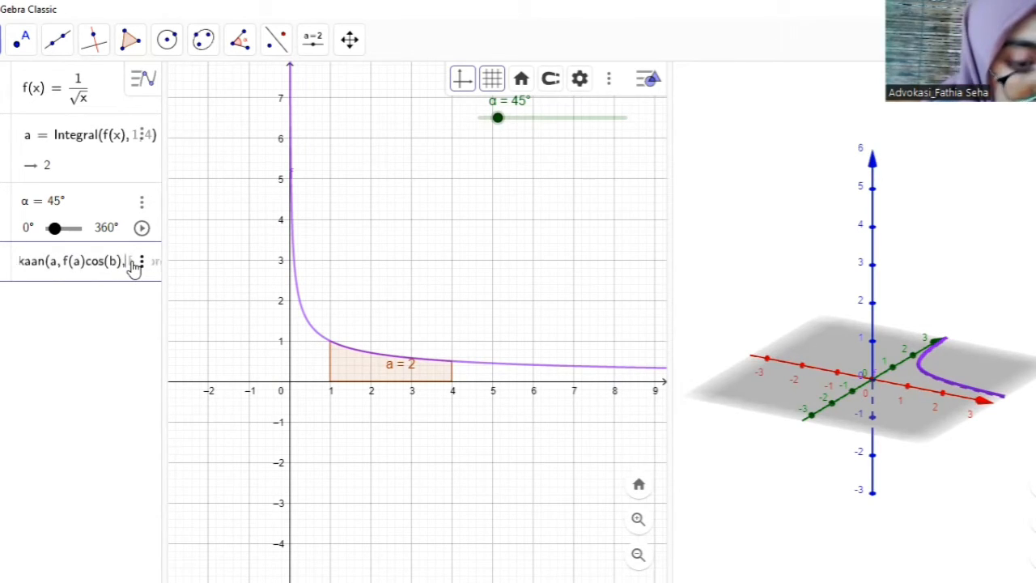
pyautogui.write('f(')
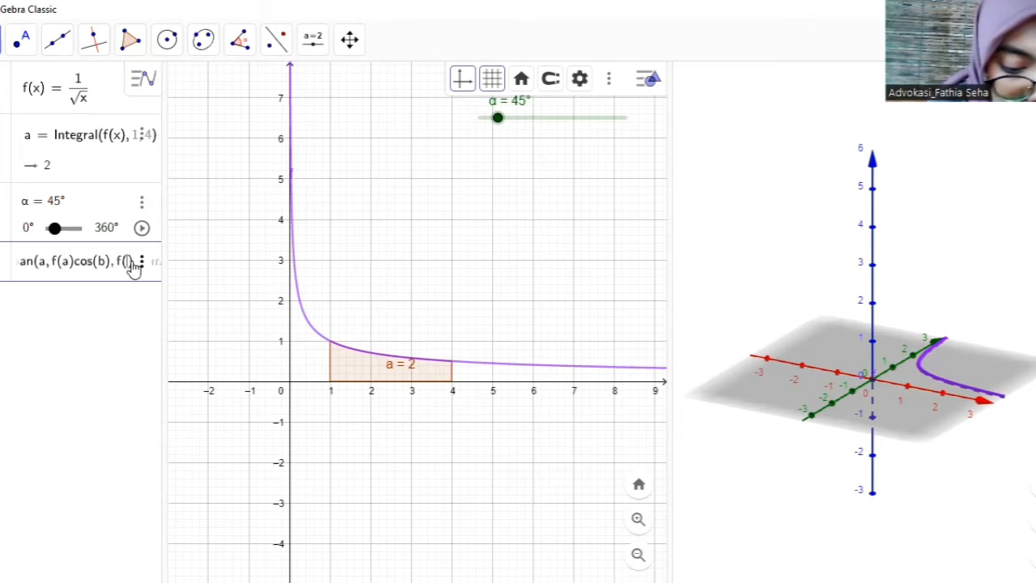
pyautogui.write('a')
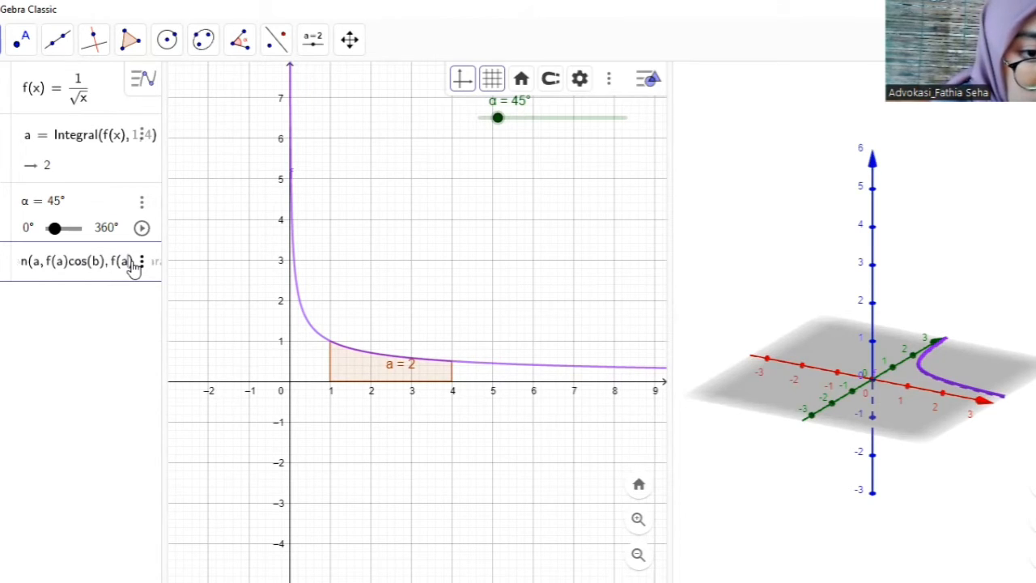
# - Enter f(a)sin(b) as the third expression of the Permukaan command
pyautogui.press('Right')
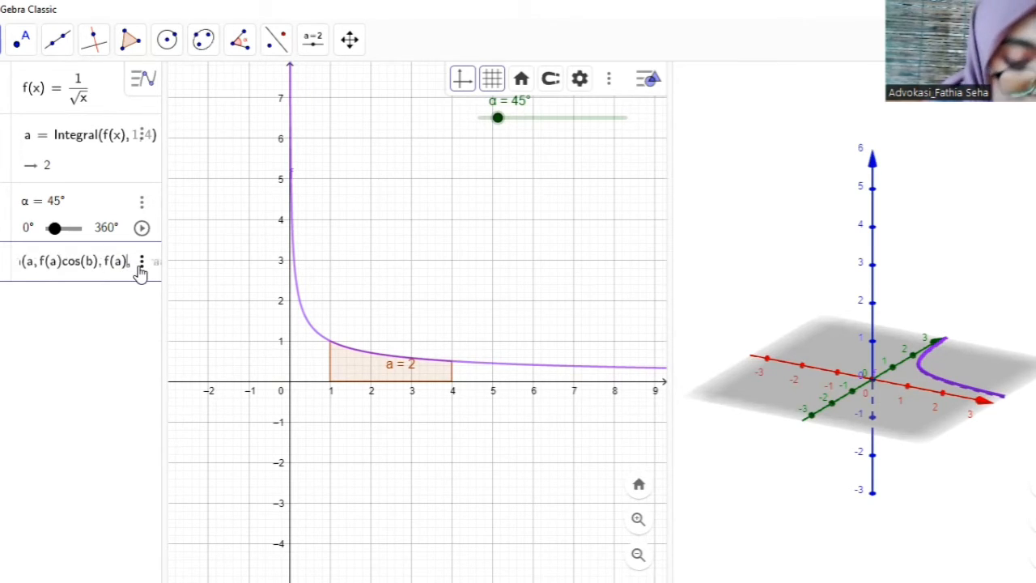
pyautogui.write('sin(b')
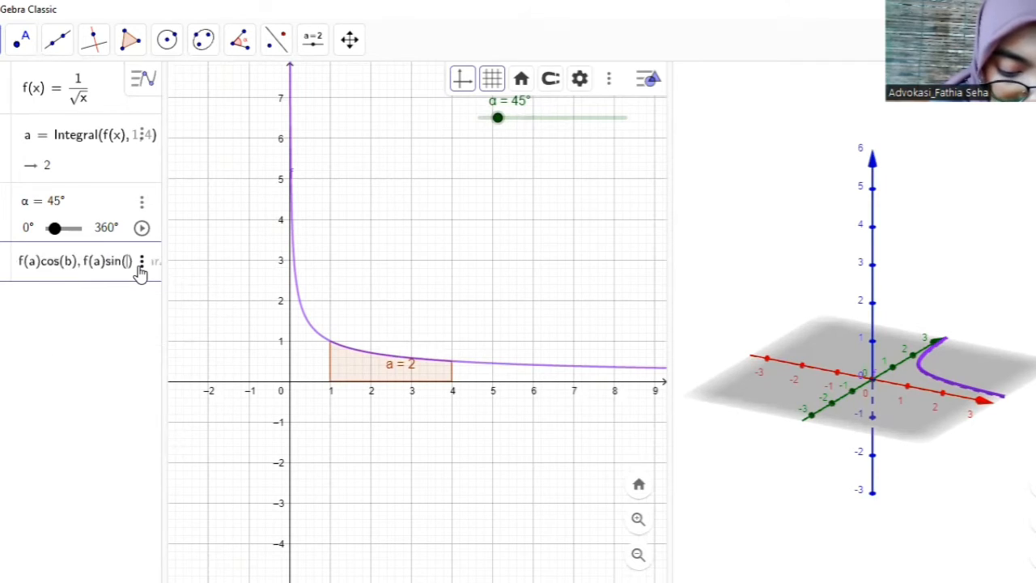
pyautogui.press('Right')
pyautogui.write(', ')
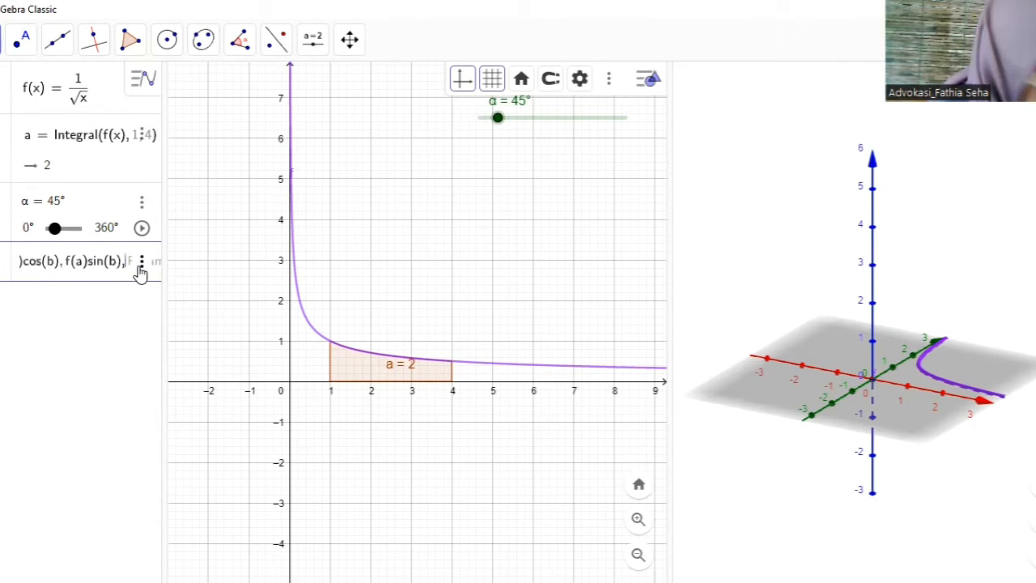
pyautogui.write('a,')
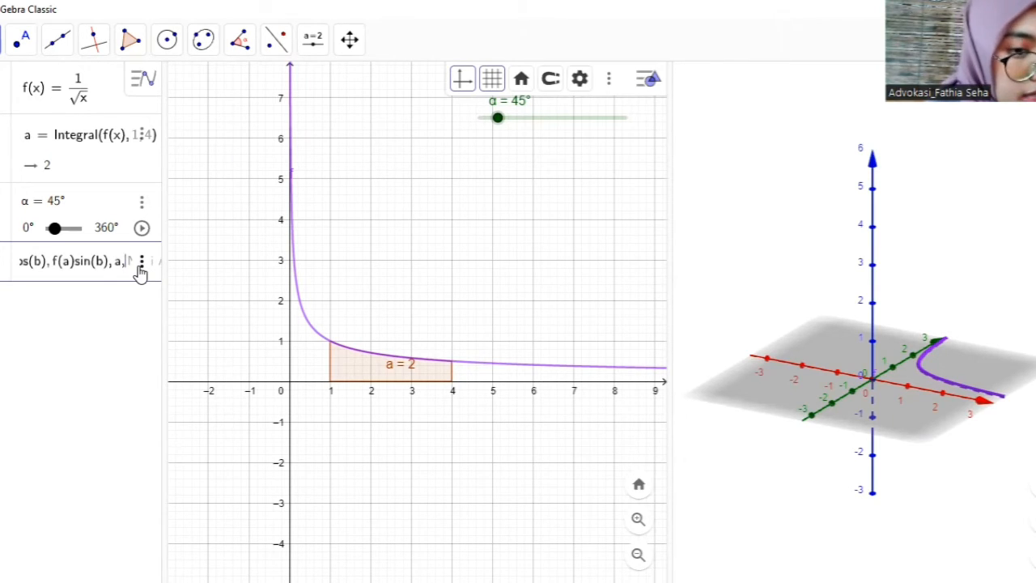
# - Set the first parameter variable of the surface to a, ranging from 1 to 4
pyautogui.write('1,')
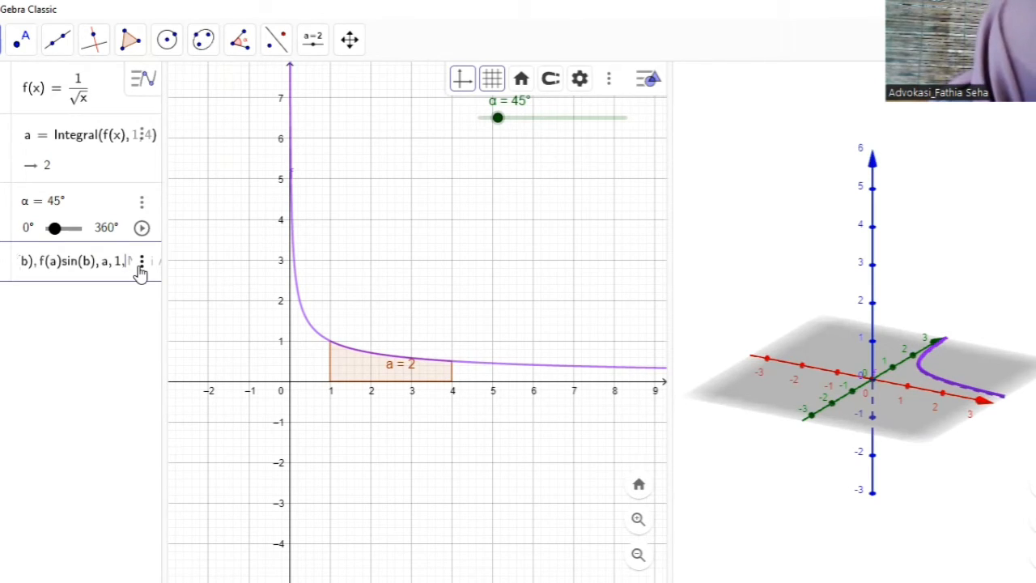
pyautogui.write(' 4')
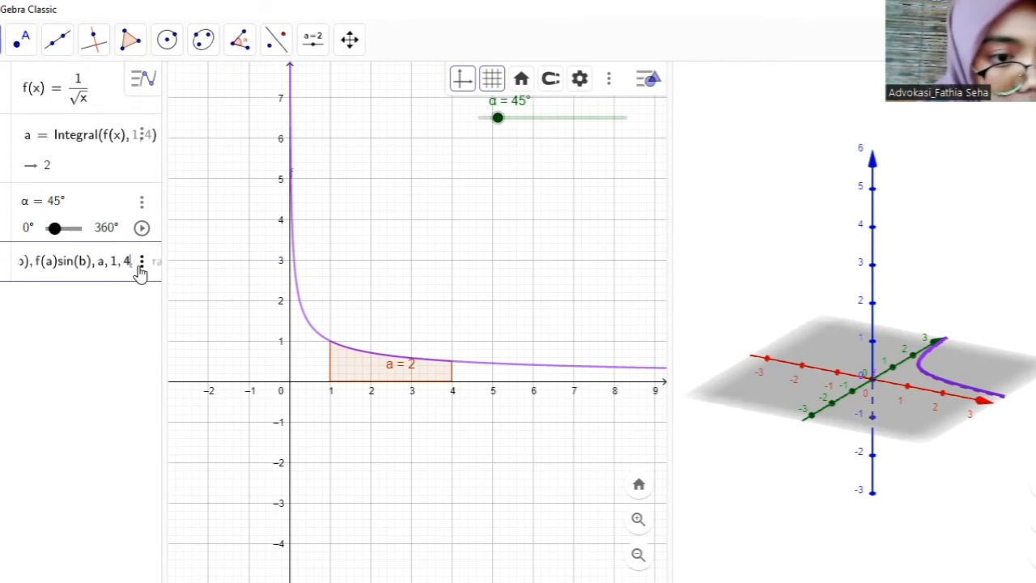
pyautogui.press('Right')
pyautogui.press('Right')
pyautogui.press('Right')
pyautogui.press('Right')
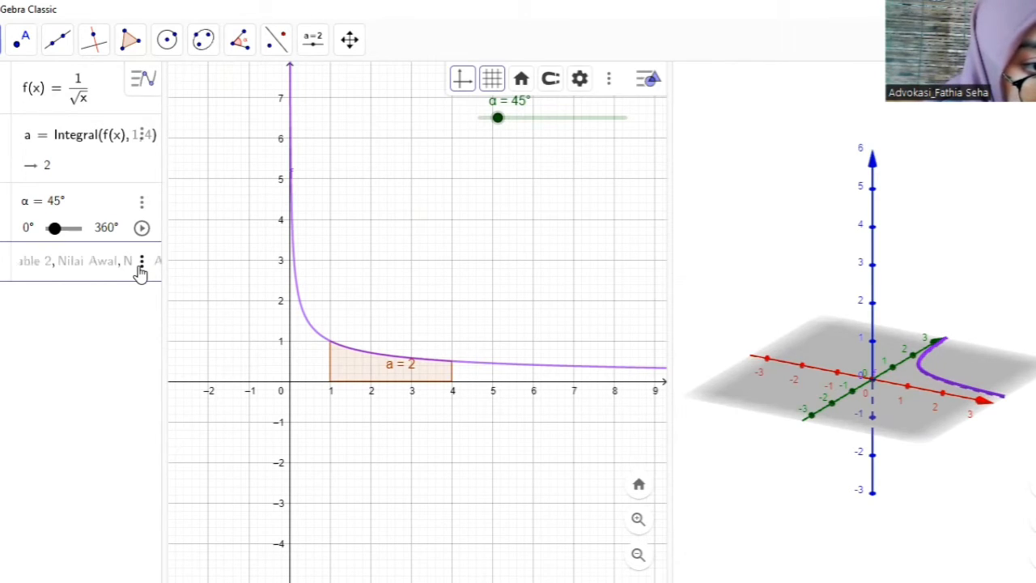
pyautogui.press('Right')
pyautogui.press('Right')
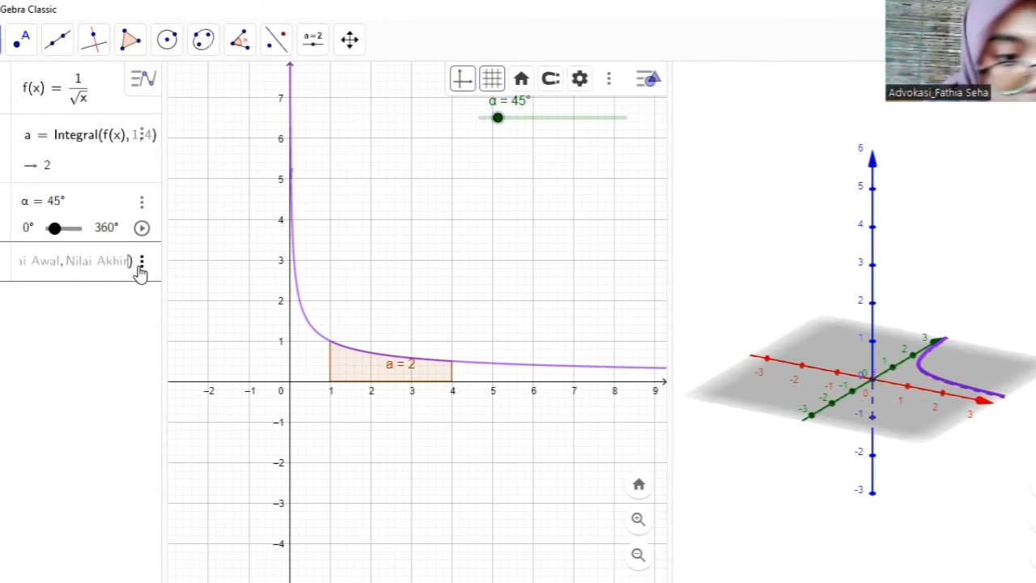
pyautogui.press('Left')
pyautogui.press('Left')
pyautogui.press('Left')
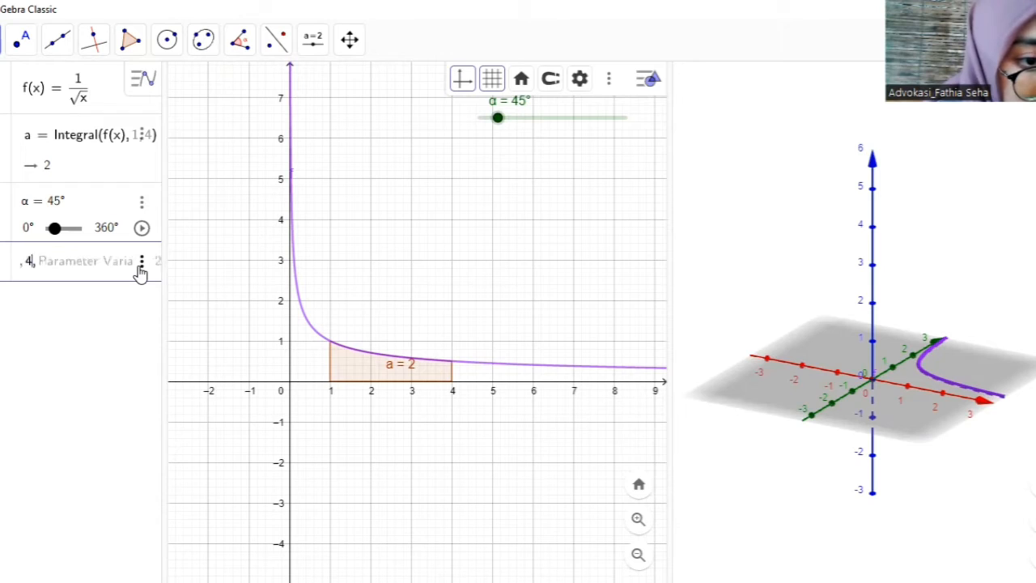
# - Set the second parameter variable of the surface to b, with a start value (Nilai Awal) of 0
pyautogui.write(', ')
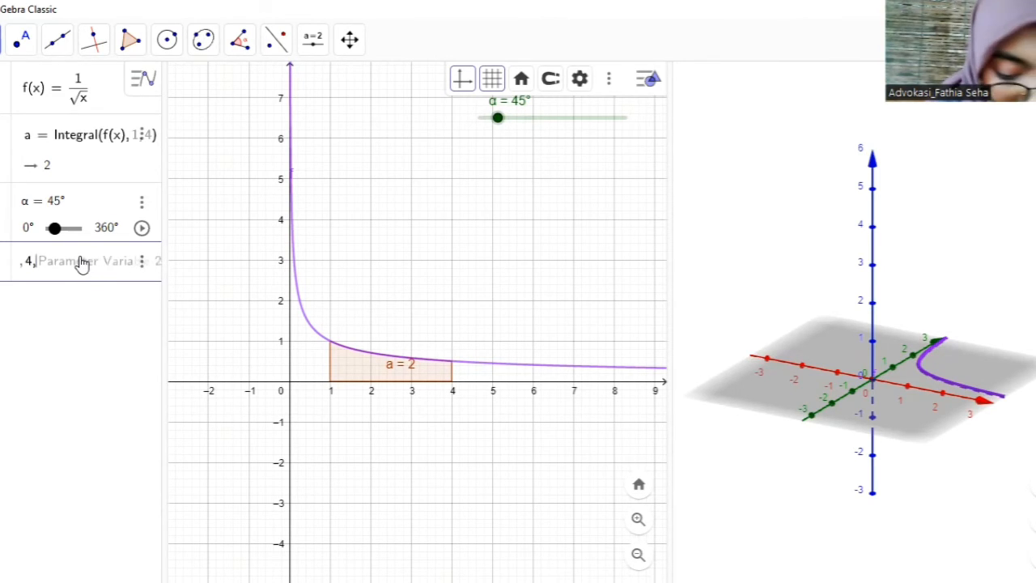
pyautogui.write('b')
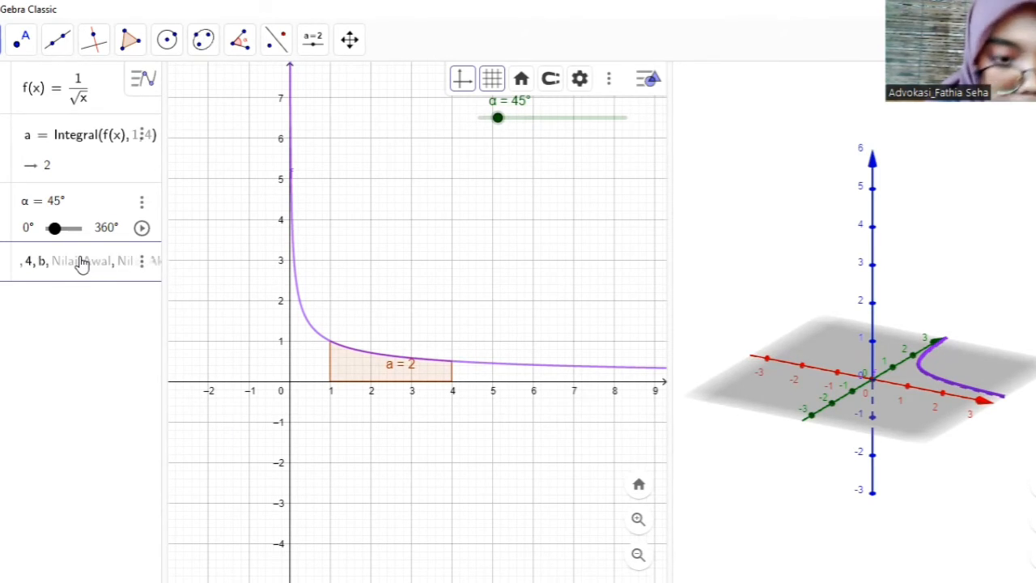
pyautogui.click(129, 264)
pyautogui.click(129, 265)
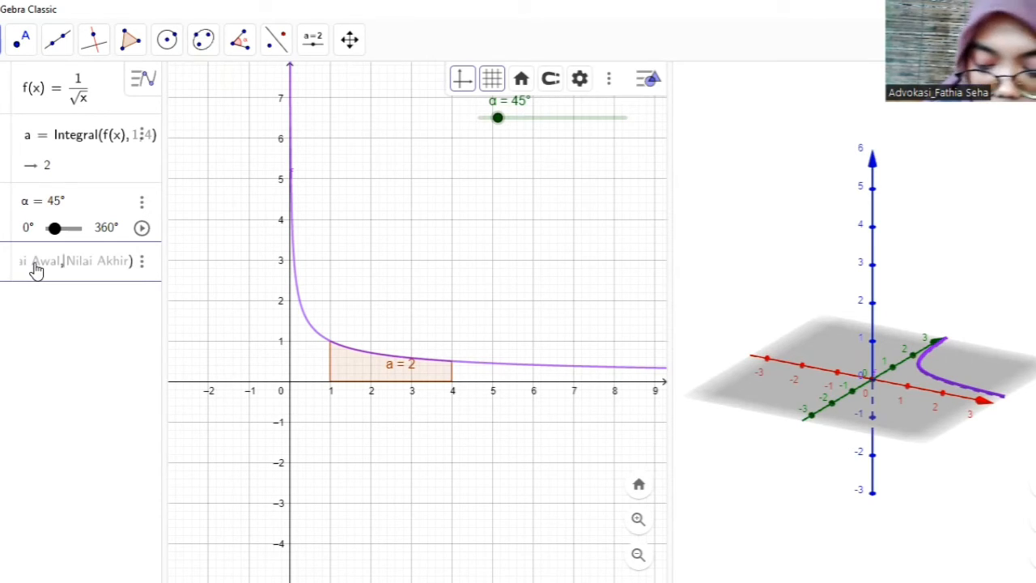
pyautogui.press('Left')
pyautogui.press('Left')
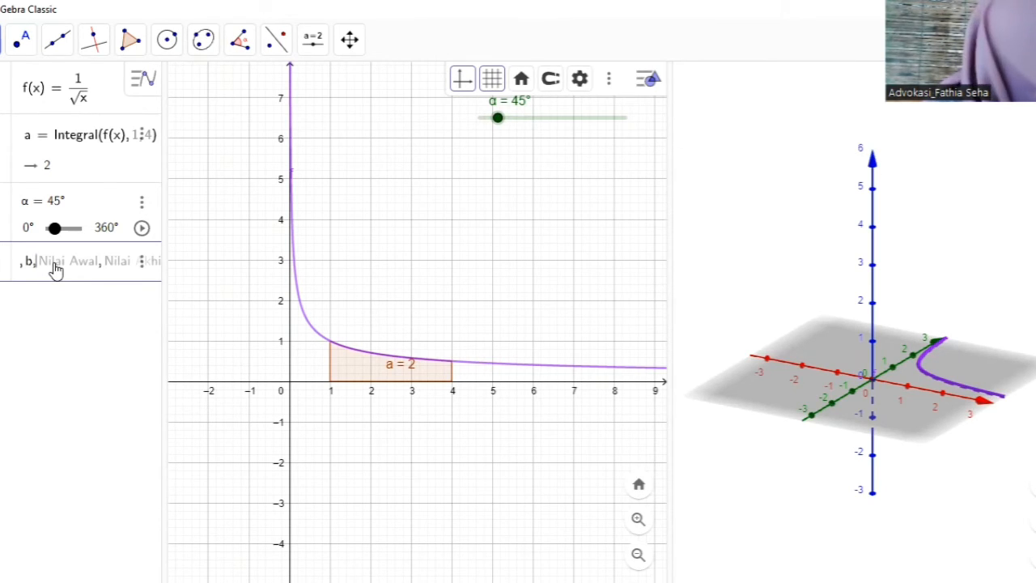
pyautogui.write('0,)')
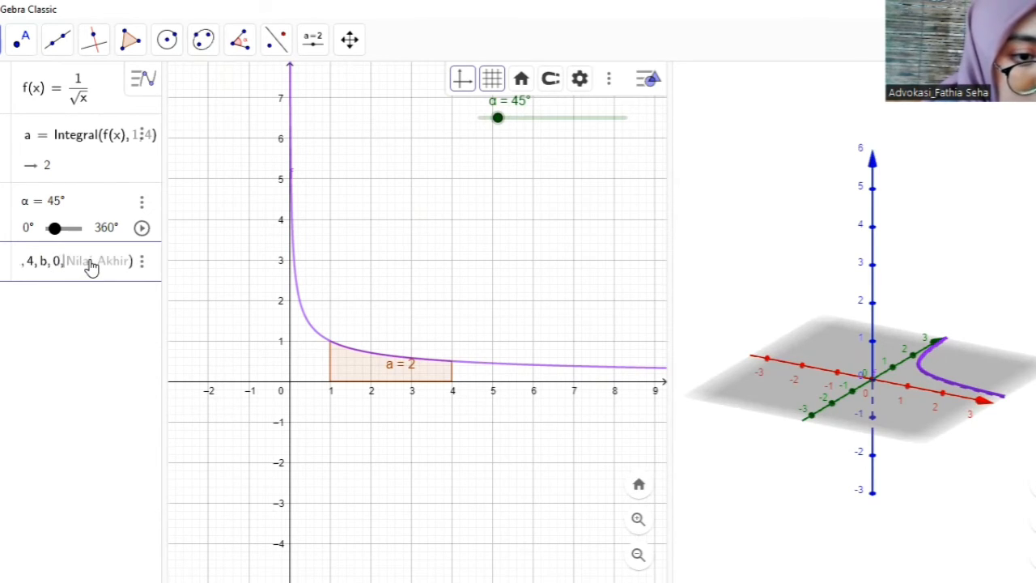
# - Enter the Greek letter α as the end value (Nilai Akhir) of b, create the surface and close the on-screen keyboard
pyautogui.click(1, 566)
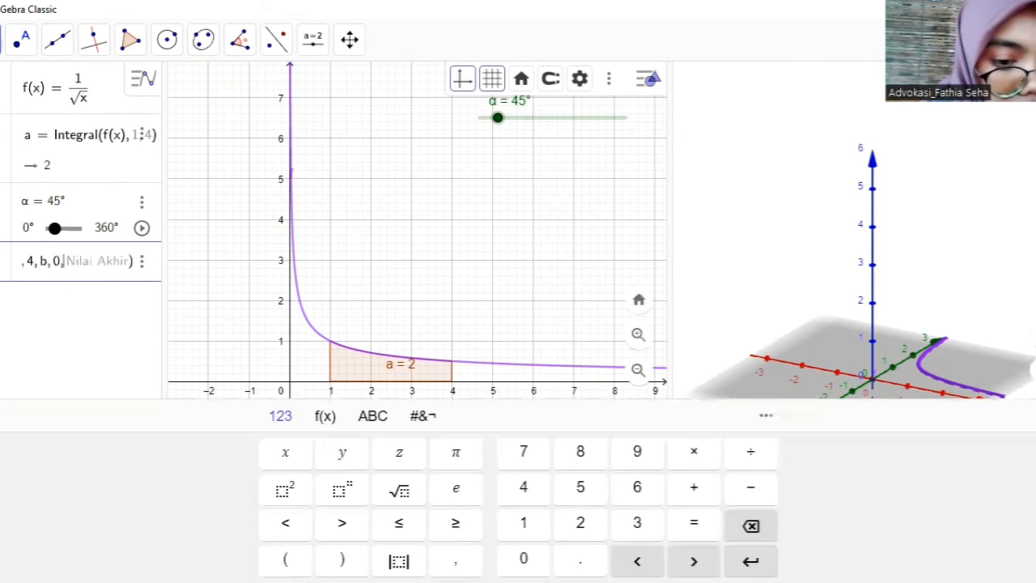
pyautogui.click(327, 416)
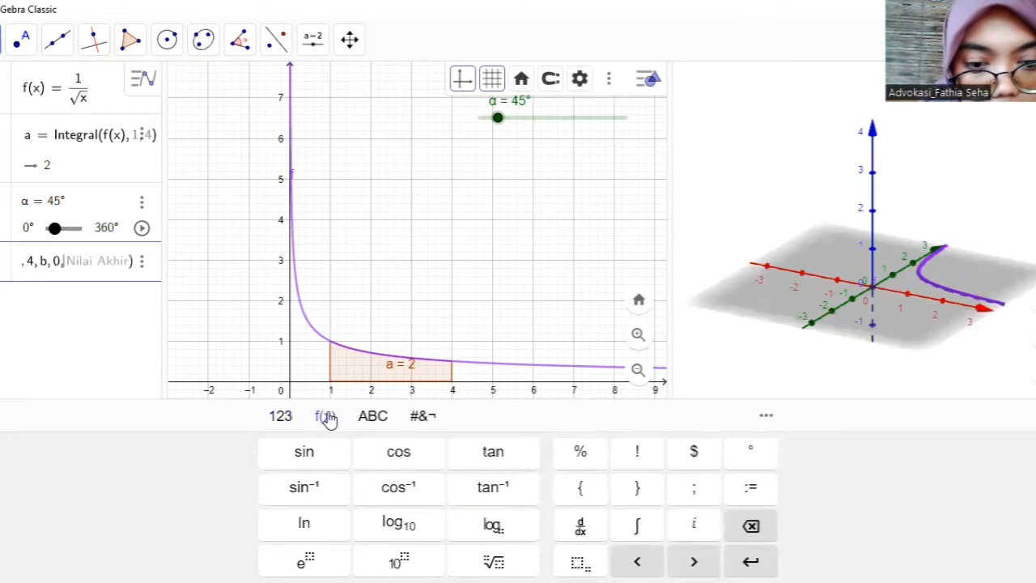
pyautogui.click(373, 416)
pyautogui.click(267, 559)
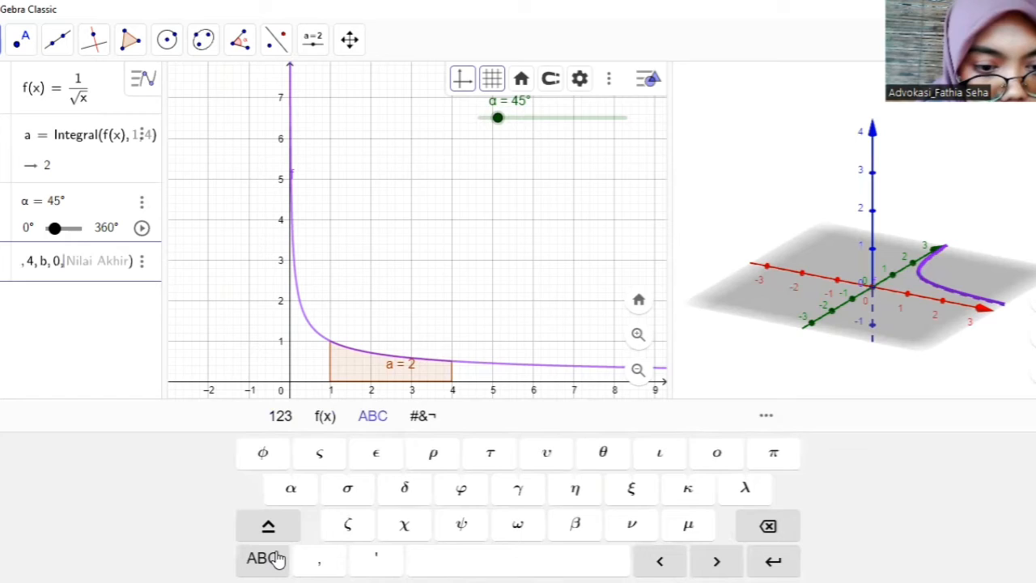
pyautogui.click(296, 490)
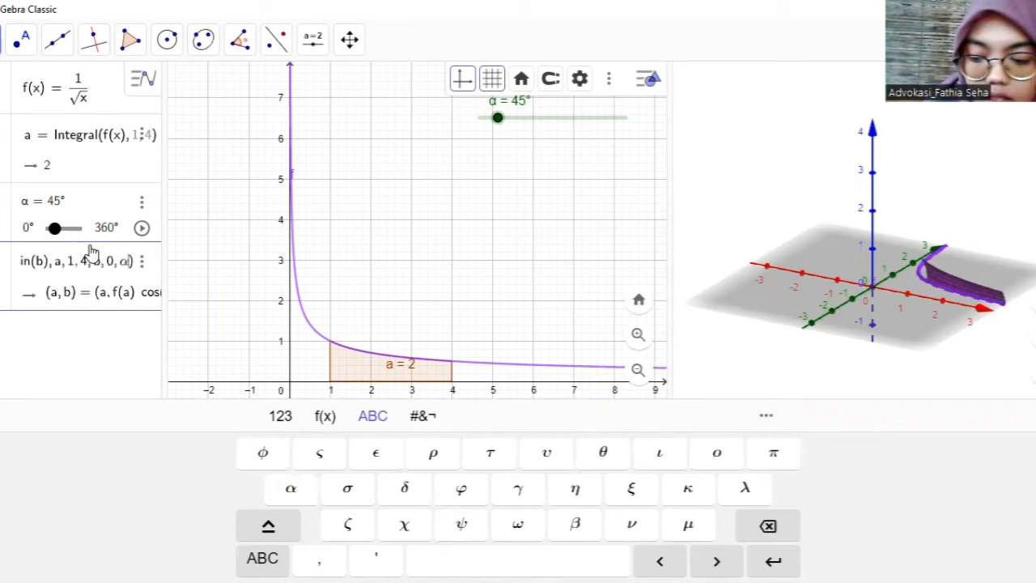
pyautogui.press('Return')
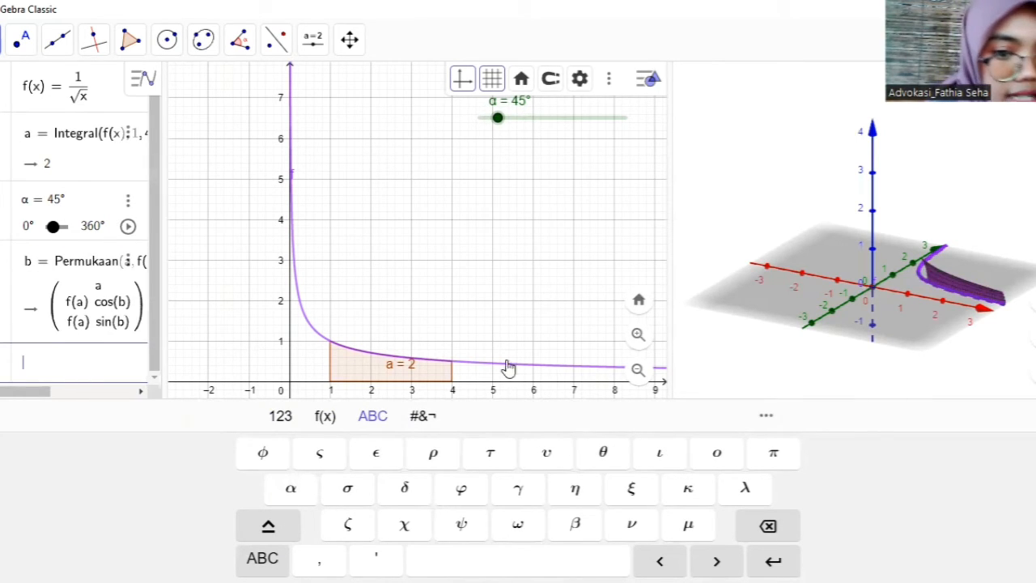
pyautogui.click(1034, 416)
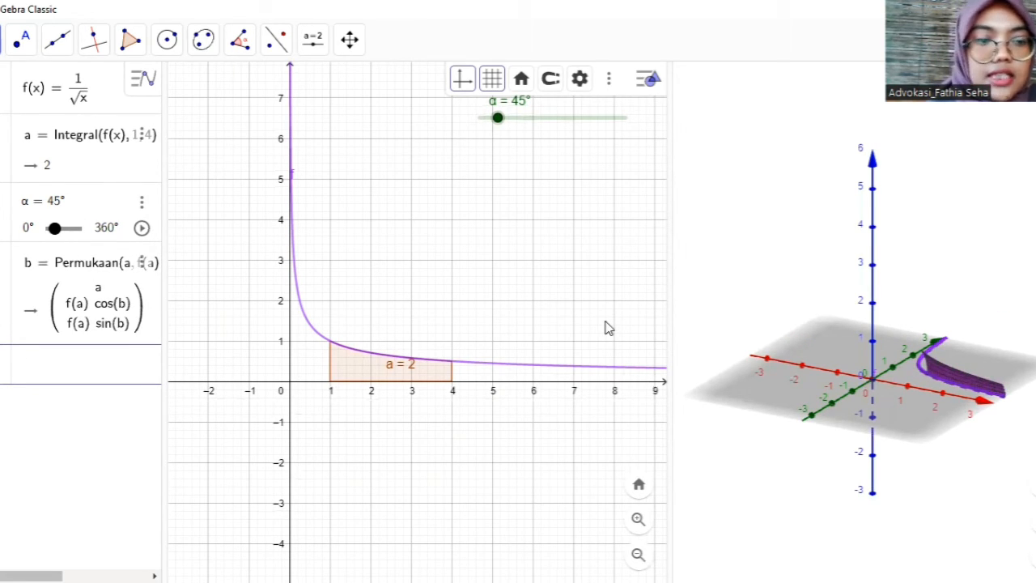
# - Start animating the α slider so the surface sweeps in 3D, and activate the empty input row
pyautogui.click(142, 229)
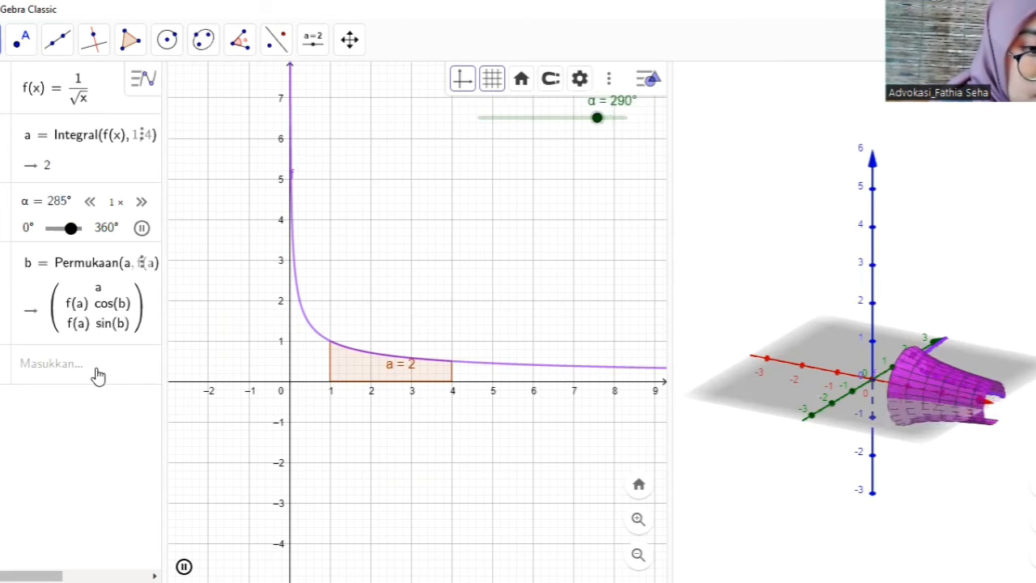
pyautogui.click(62, 369)
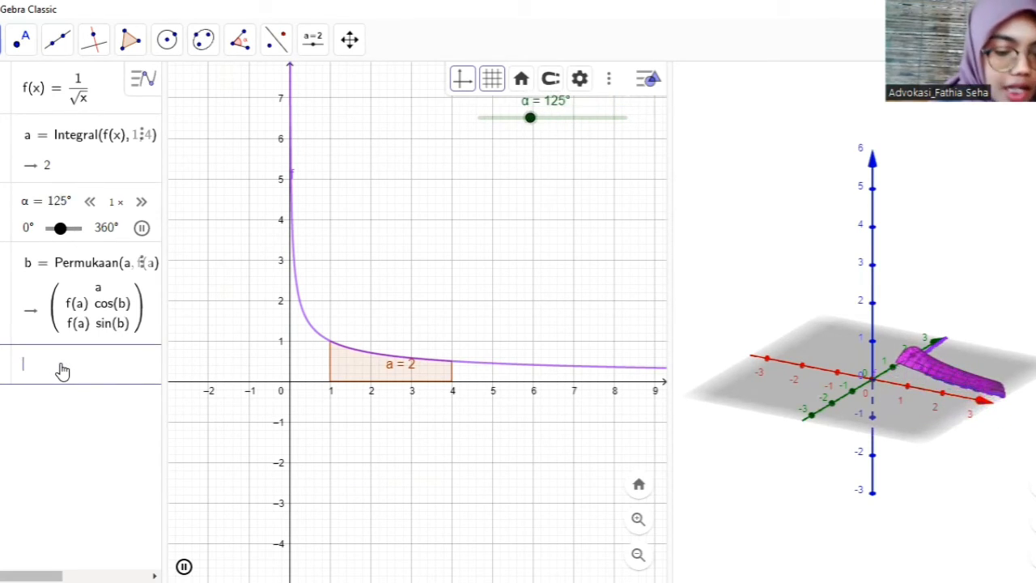
# - Begin a new expression multiplying 2π by the Integral command that takes a function, start x-value and end x-value (Fungsi, Nilai x Awal, Nilai x Akhir)
pyautogui.write('2')
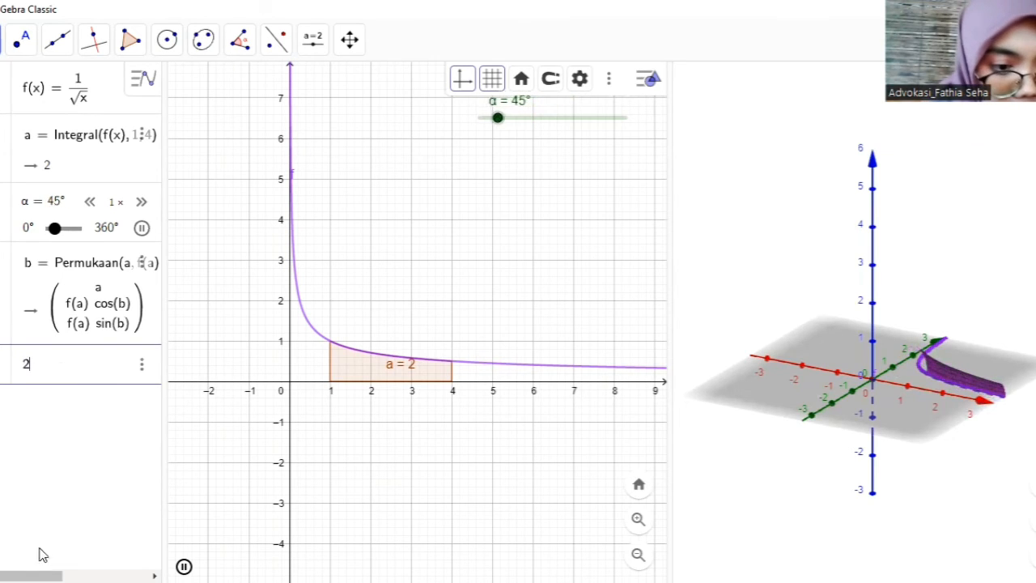
pyautogui.click(3, 560)
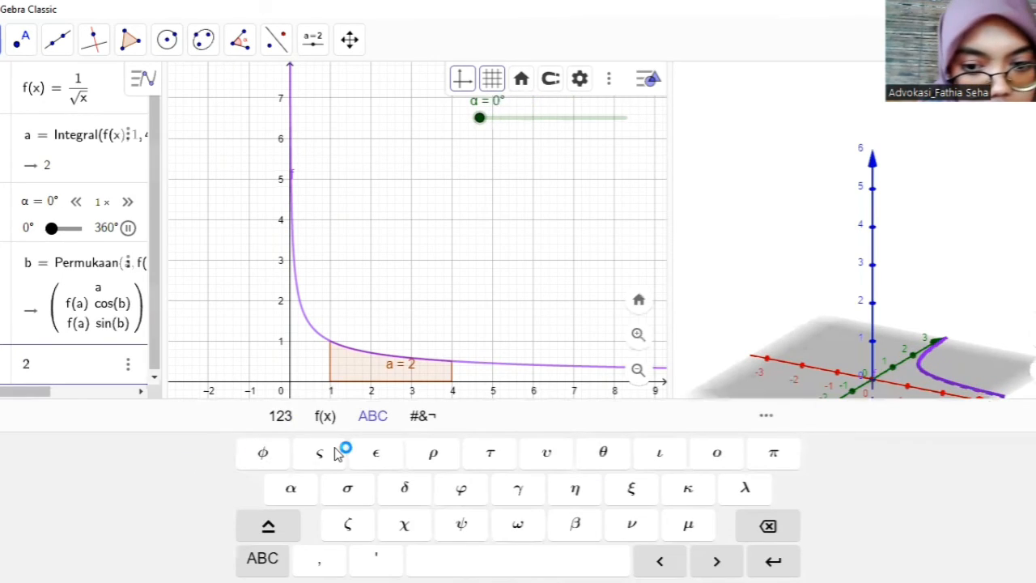
pyautogui.click(777, 465)
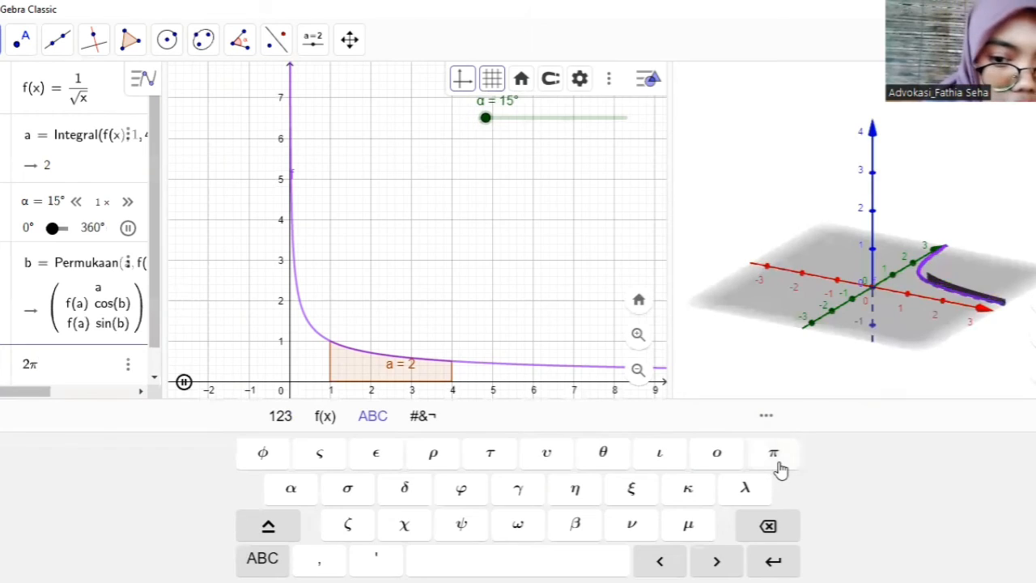
pyautogui.click(283, 417)
pyautogui.click(696, 465)
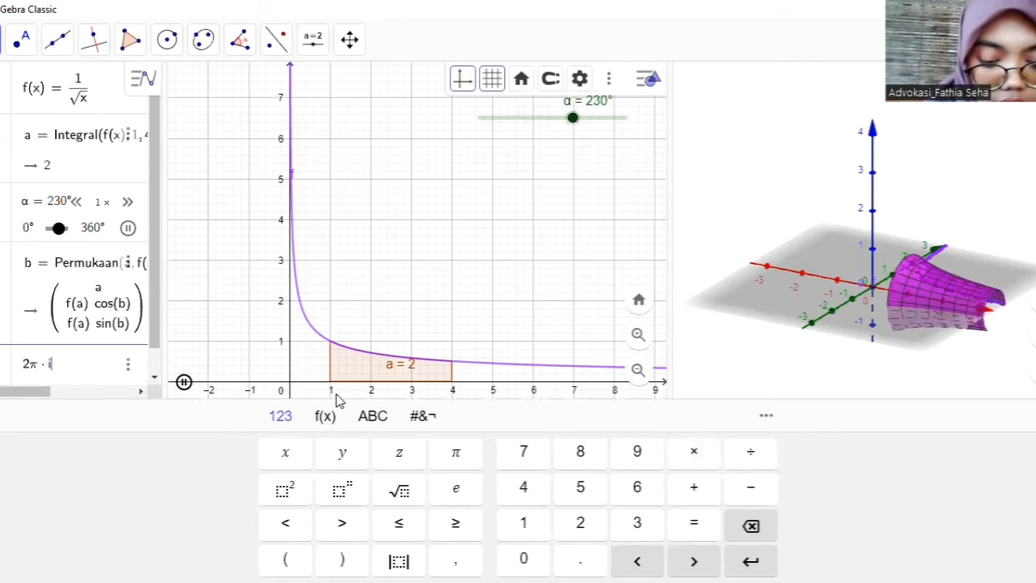
pyautogui.write('integ')
pyautogui.moveTo(113, 277)
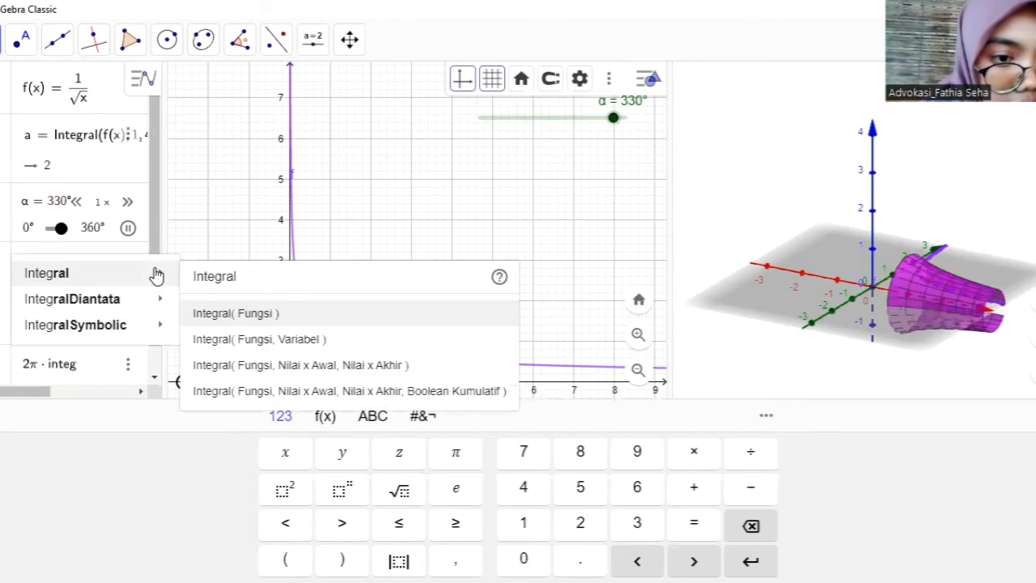
pyautogui.click(266, 365)
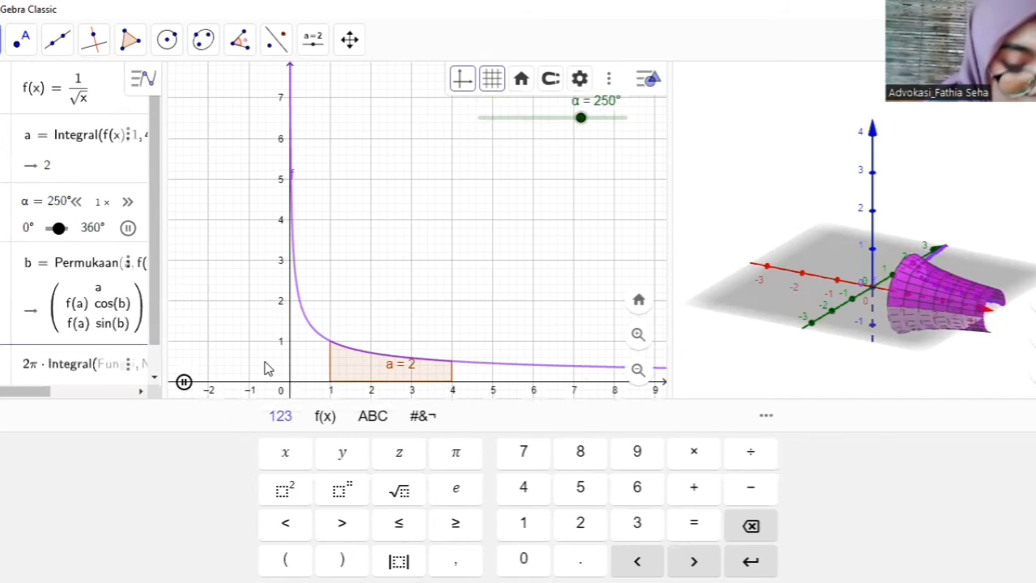
# - Complete the integral with function f(x), start value 1 and end value 4, evaluate the expression and close the on-screen keyboard
pyautogui.write('f(x)')
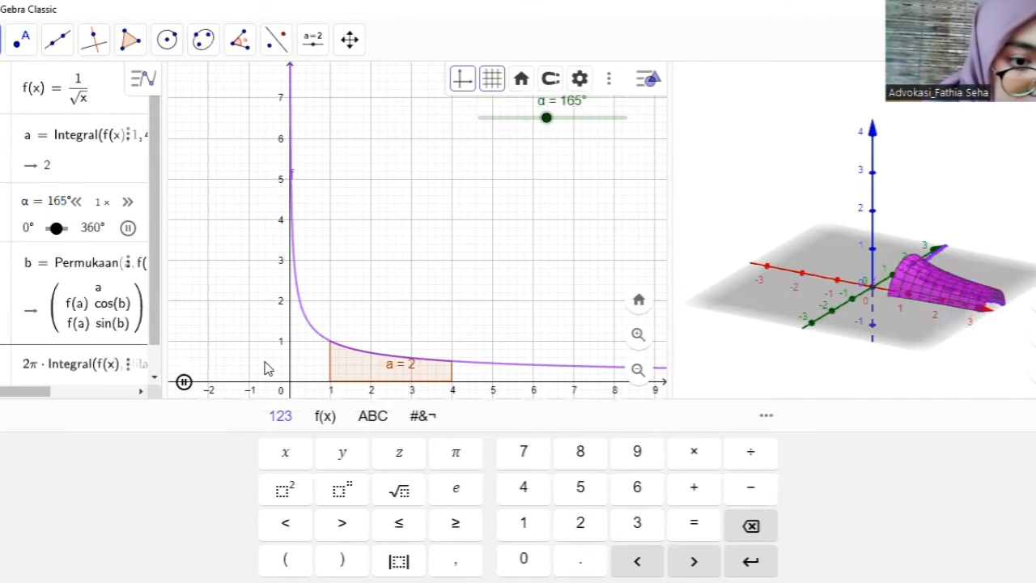
pyautogui.press('Right')
pyautogui.press('Right')
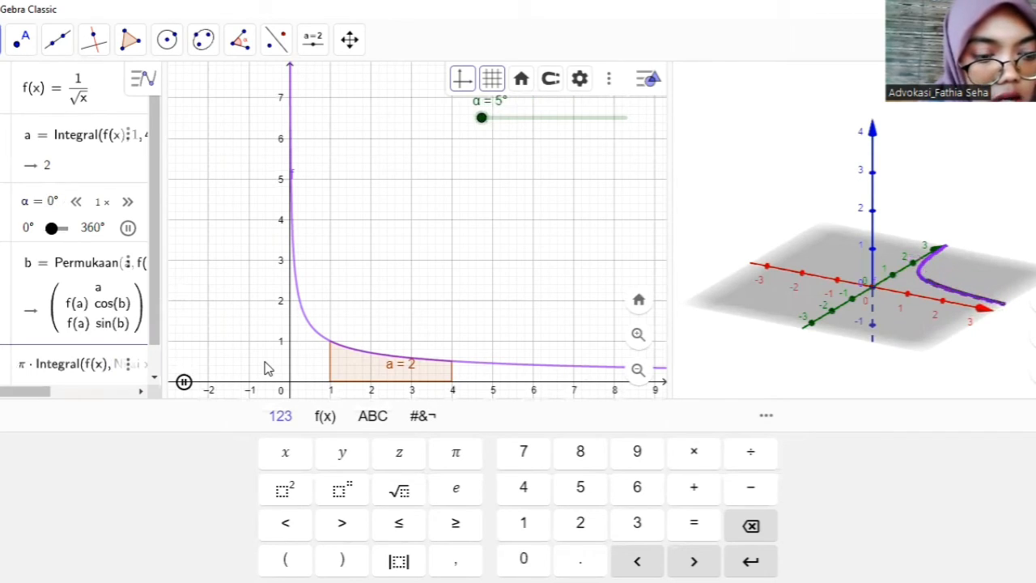
pyautogui.write('1')
pyautogui.press('Right')
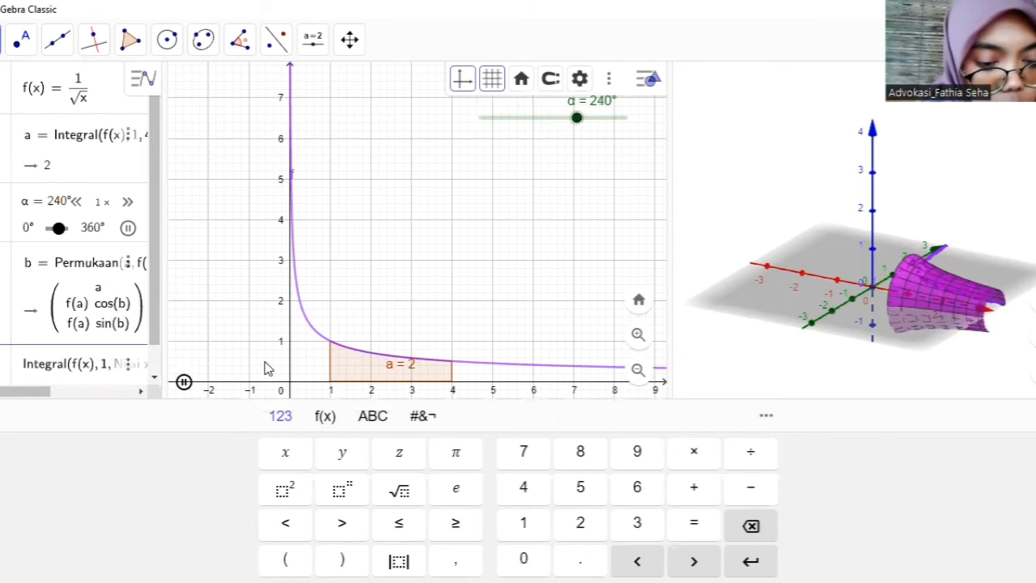
pyautogui.write('4')
pyautogui.press('Return')
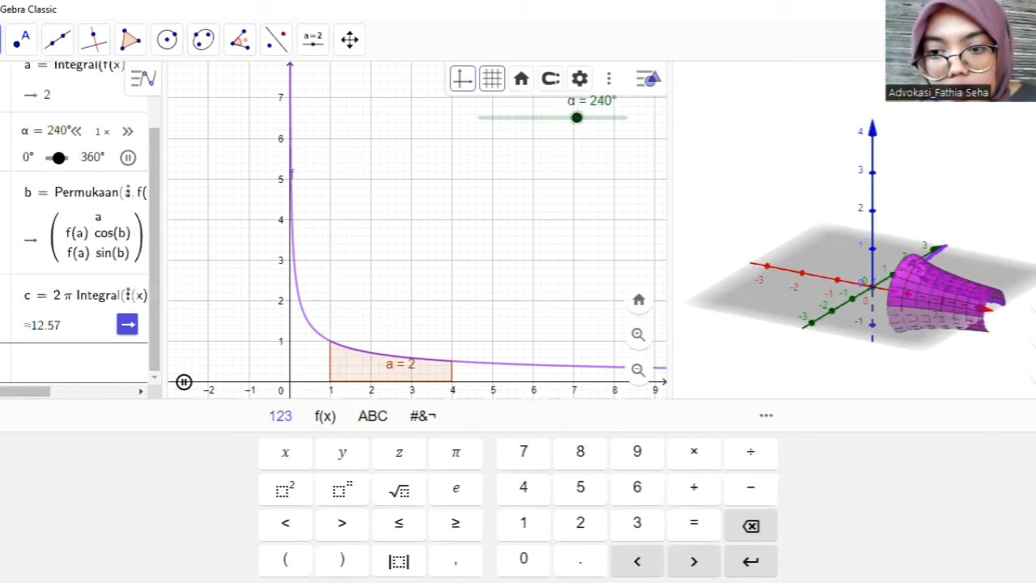
pyautogui.click(1035, 416)
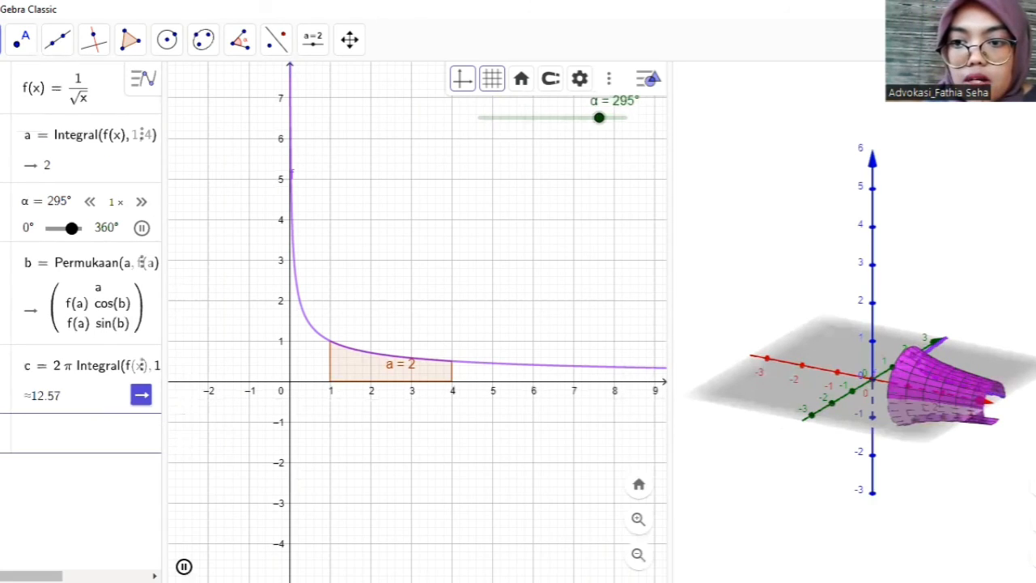